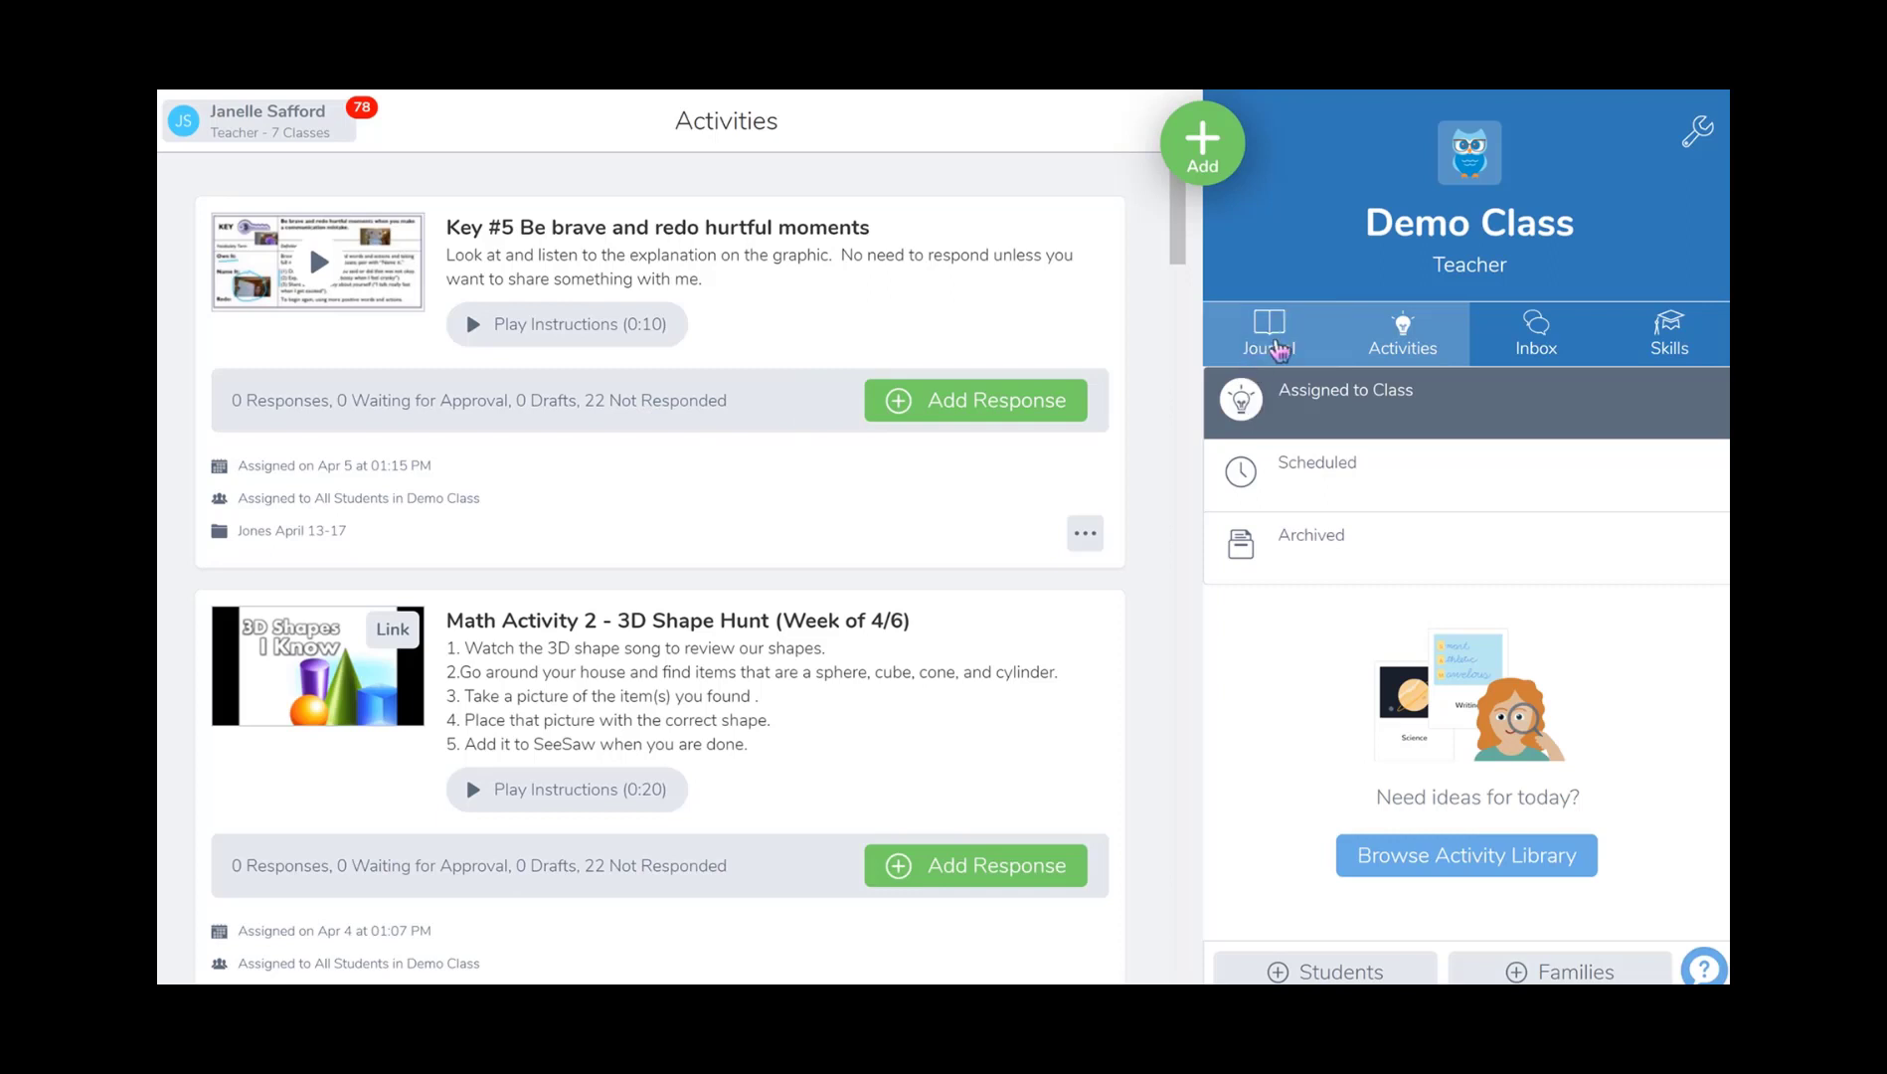
Glance through the class Journal feed, then return to the Activities feed
{"action": "left_click", "coordinate": [1279, 349]}
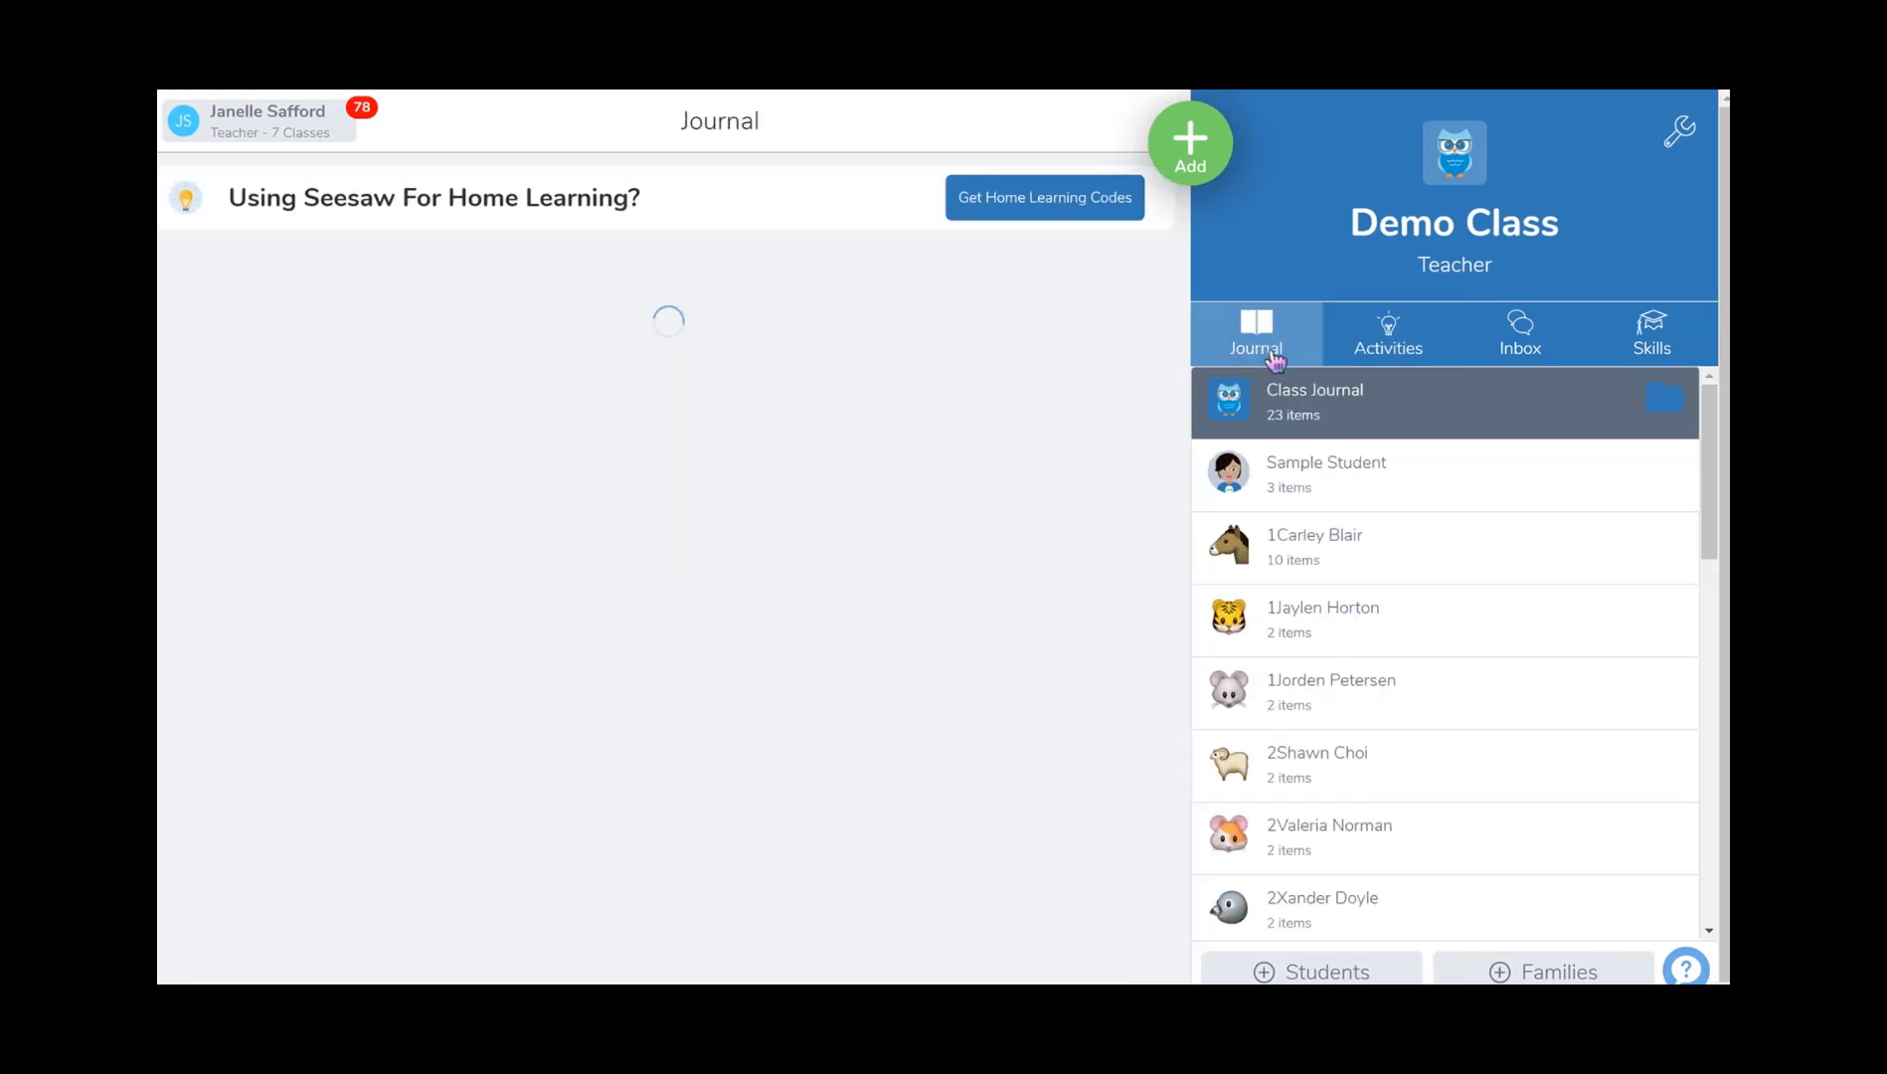
{"action": "scroll", "coordinate": [477, 569], "scroll_direction": "down", "scroll_amount": 8}
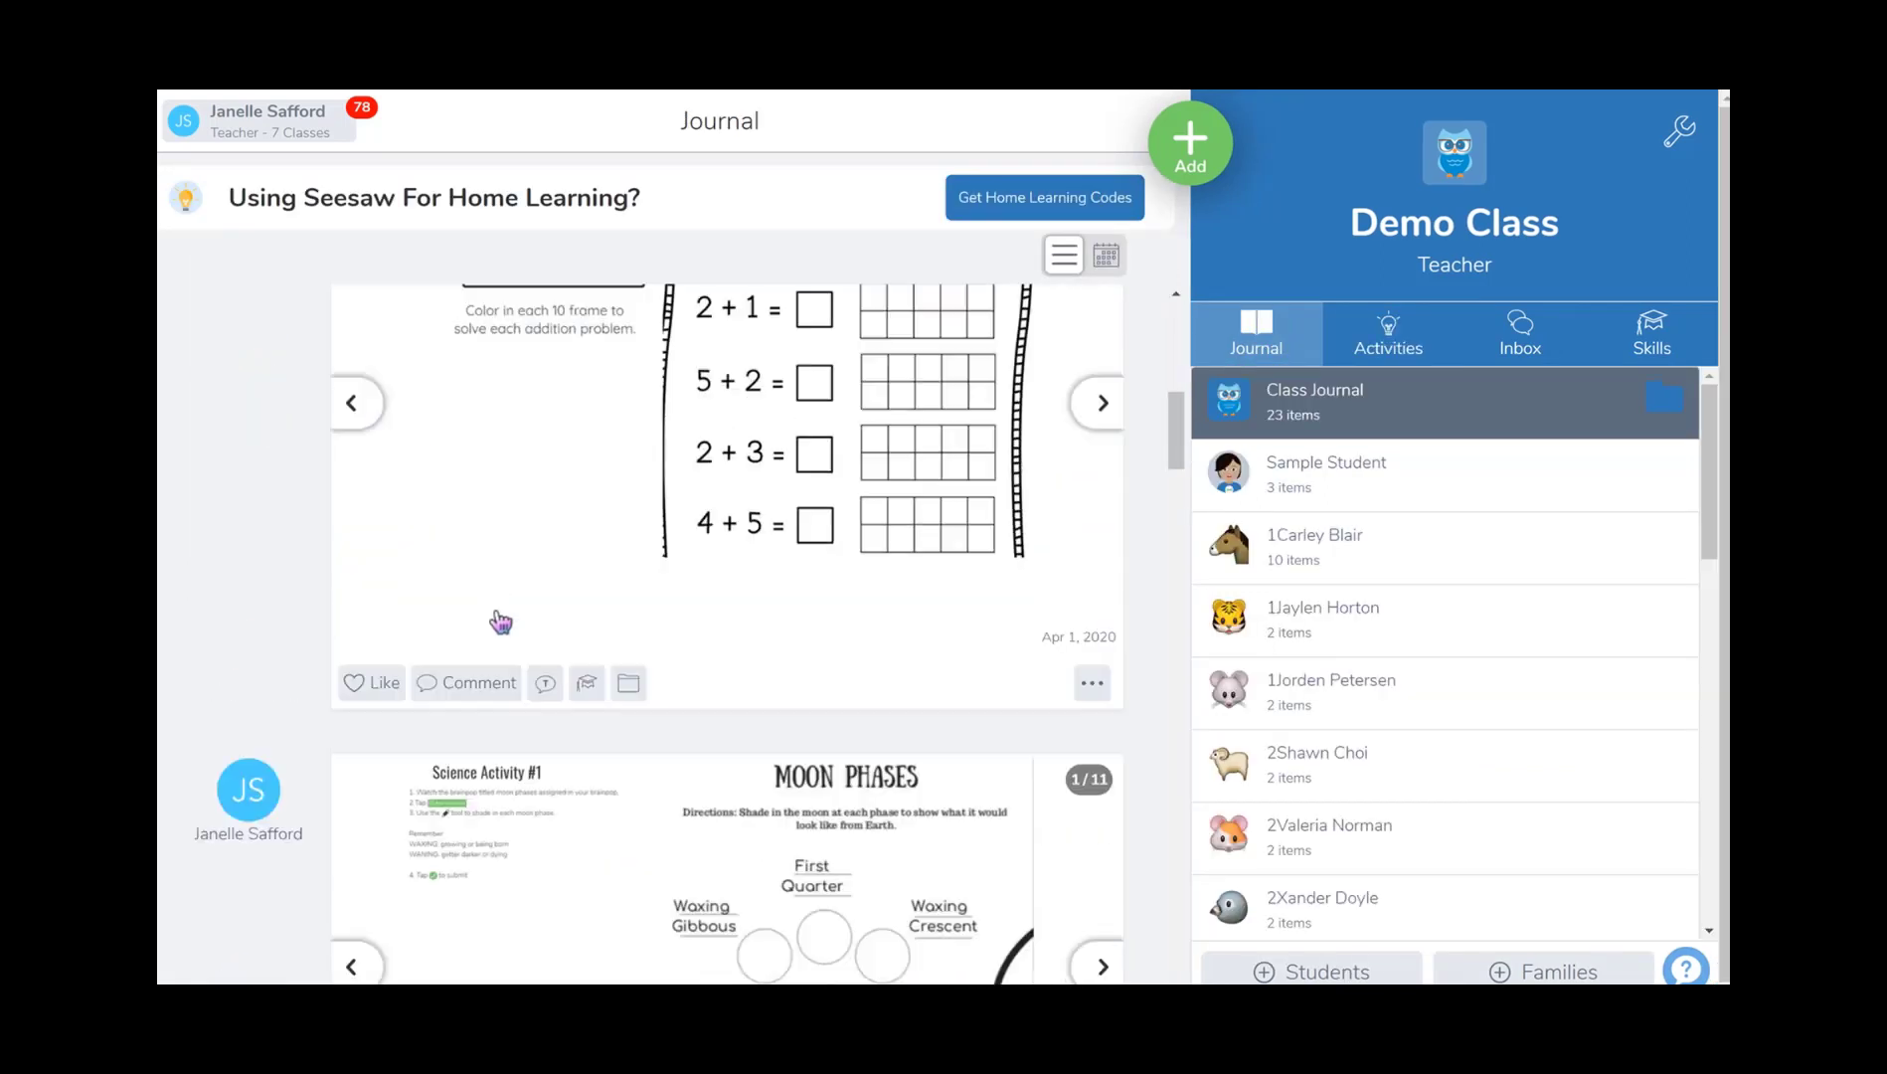
{"action": "scroll", "coordinate": [501, 622], "scroll_direction": "down", "scroll_amount": 5}
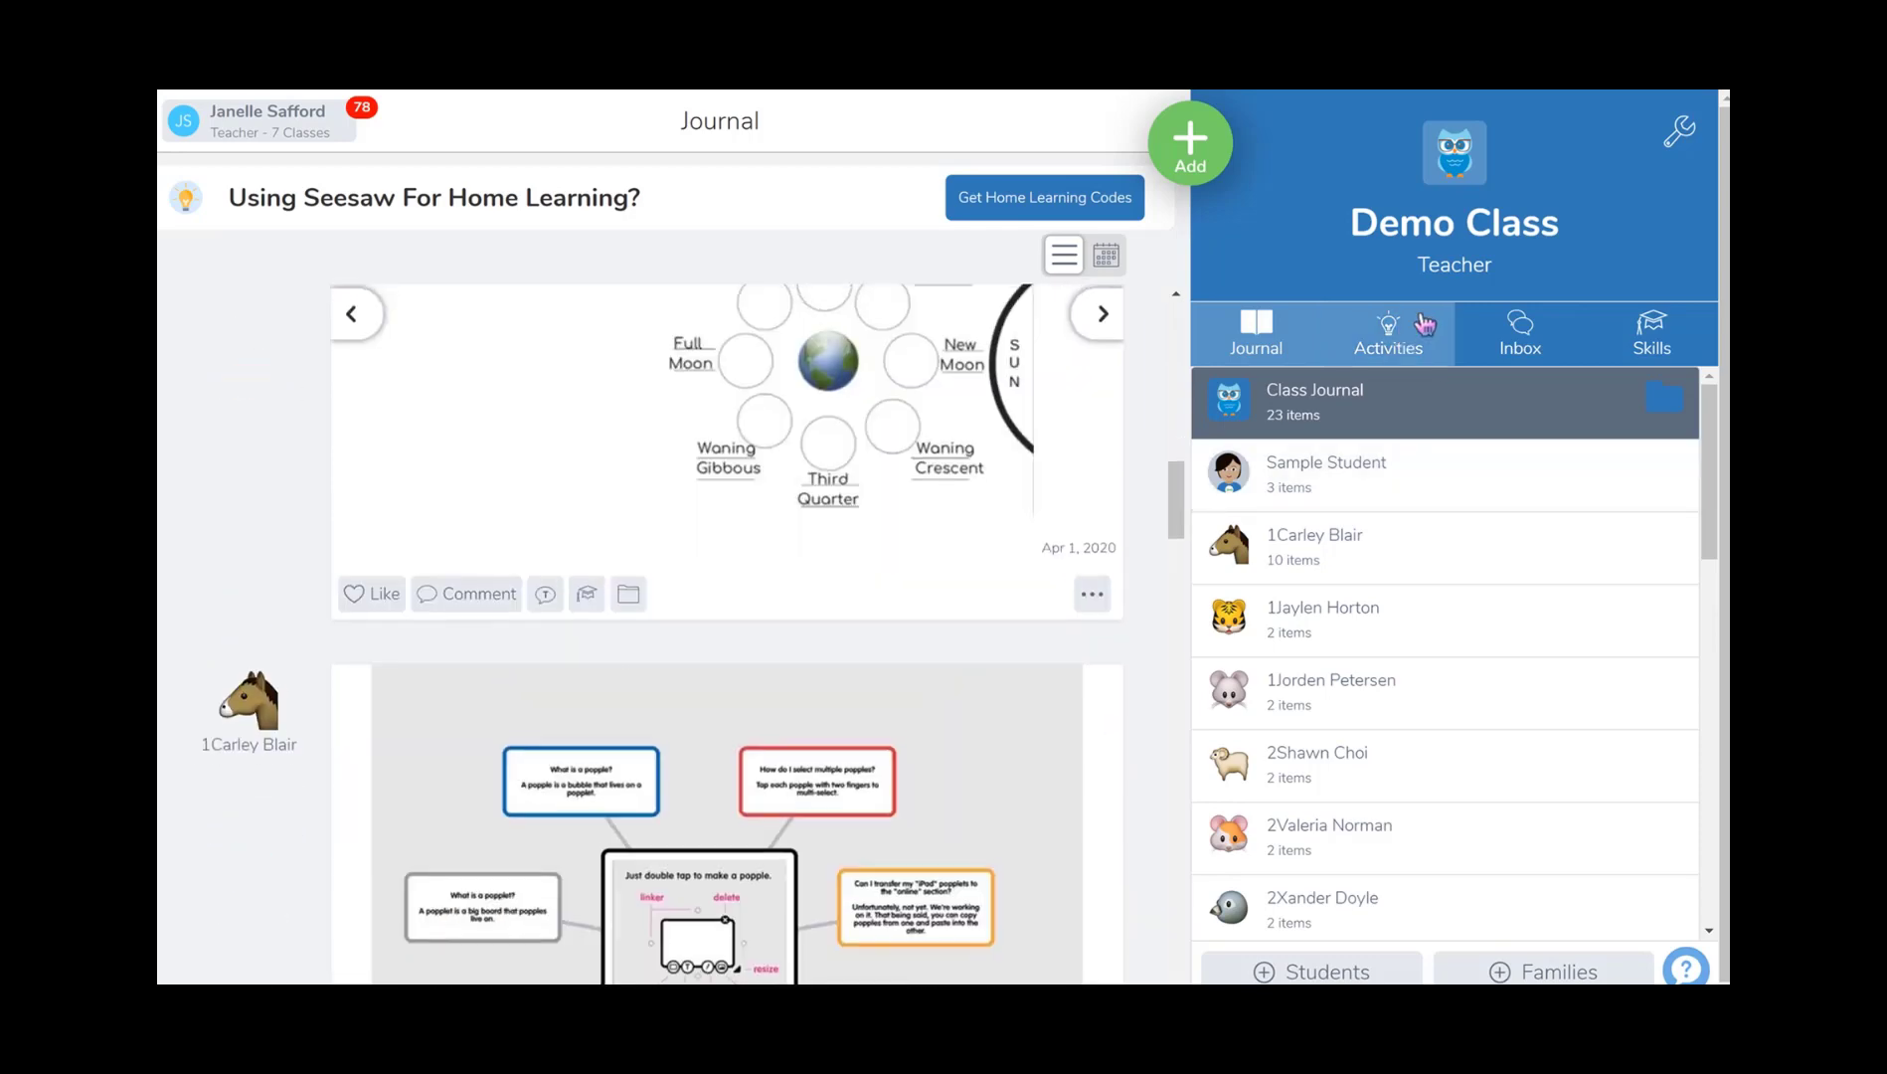
{"action": "left_click", "coordinate": [1425, 324]}
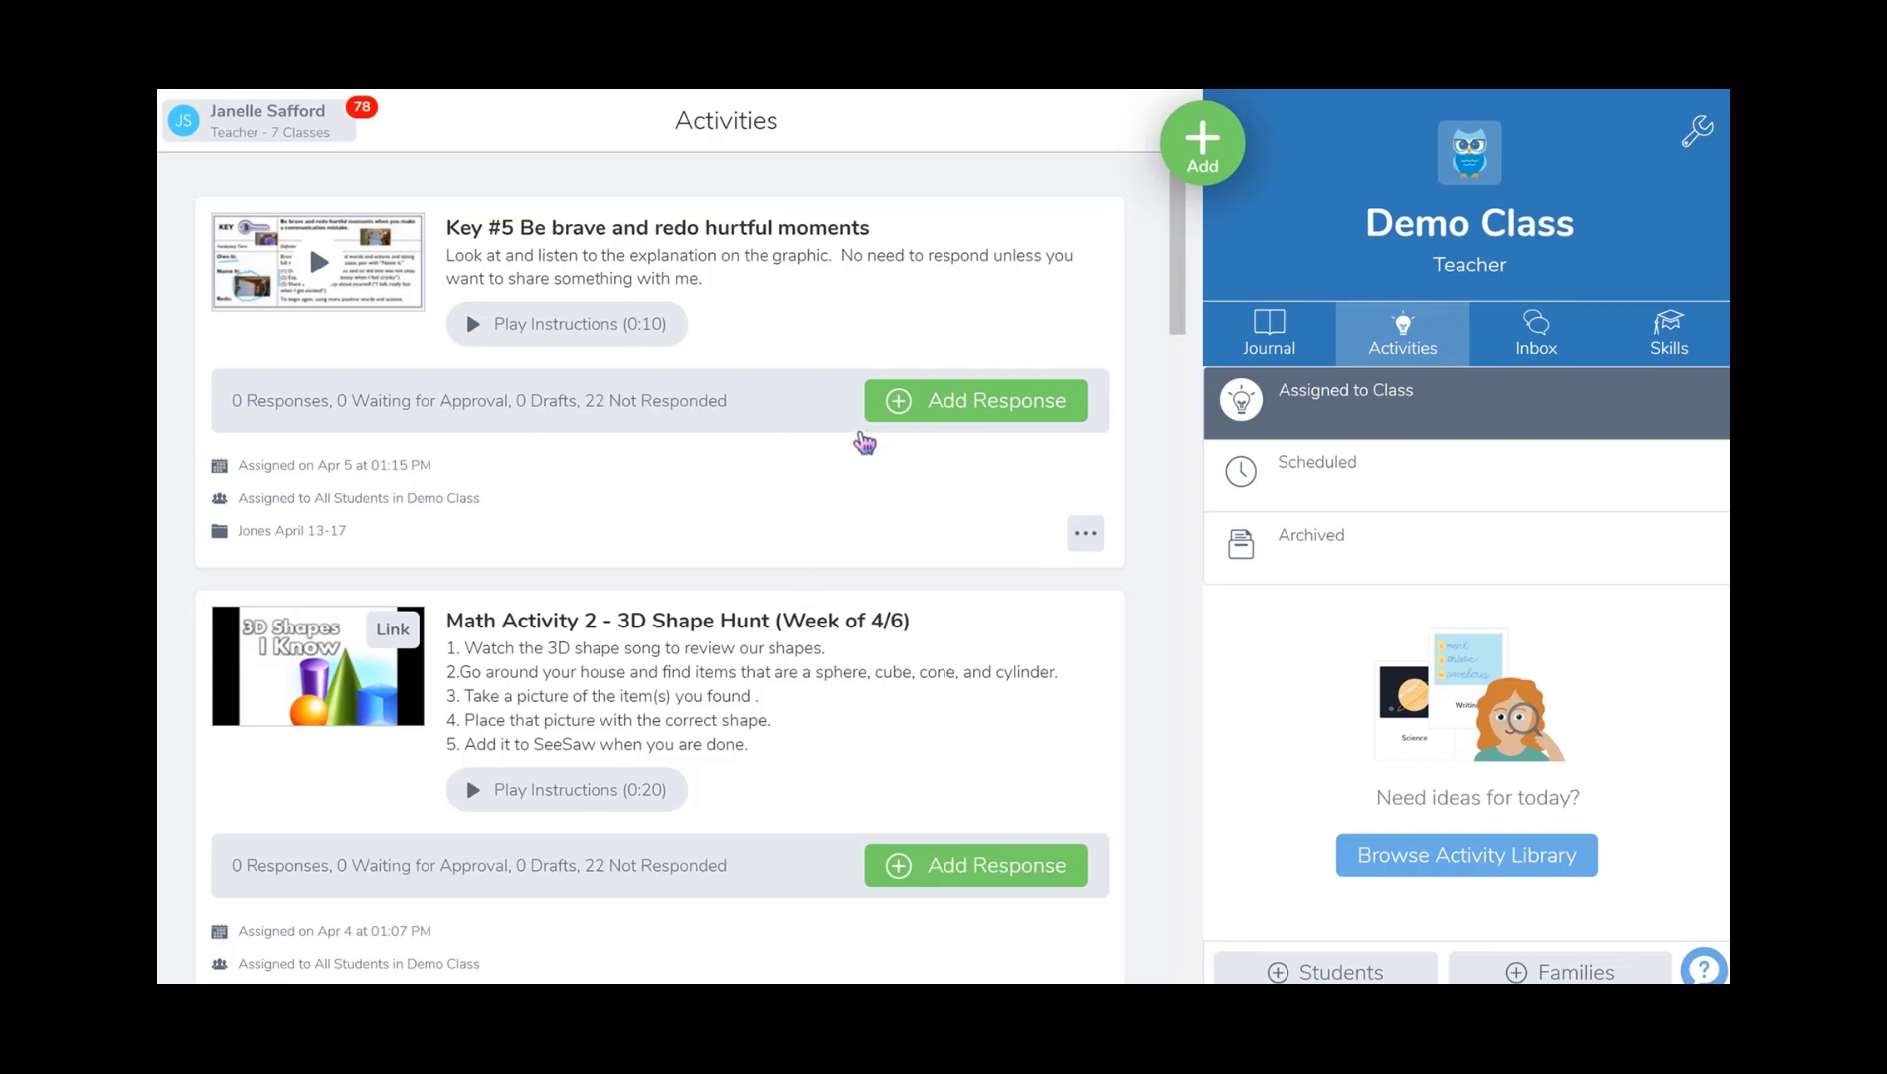
Scroll down the Activities feed to the 5 Senses Sort card
{"action": "scroll", "coordinate": [885, 468], "scroll_direction": "down", "scroll_amount": 10}
{"action": "scroll", "coordinate": [917, 509], "scroll_direction": "down", "scroll_amount": 15}
{"action": "scroll", "coordinate": [917, 527], "scroll_direction": "down", "scroll_amount": 15}
{"action": "scroll", "coordinate": [920, 540], "scroll_direction": "down", "scroll_amount": 4}
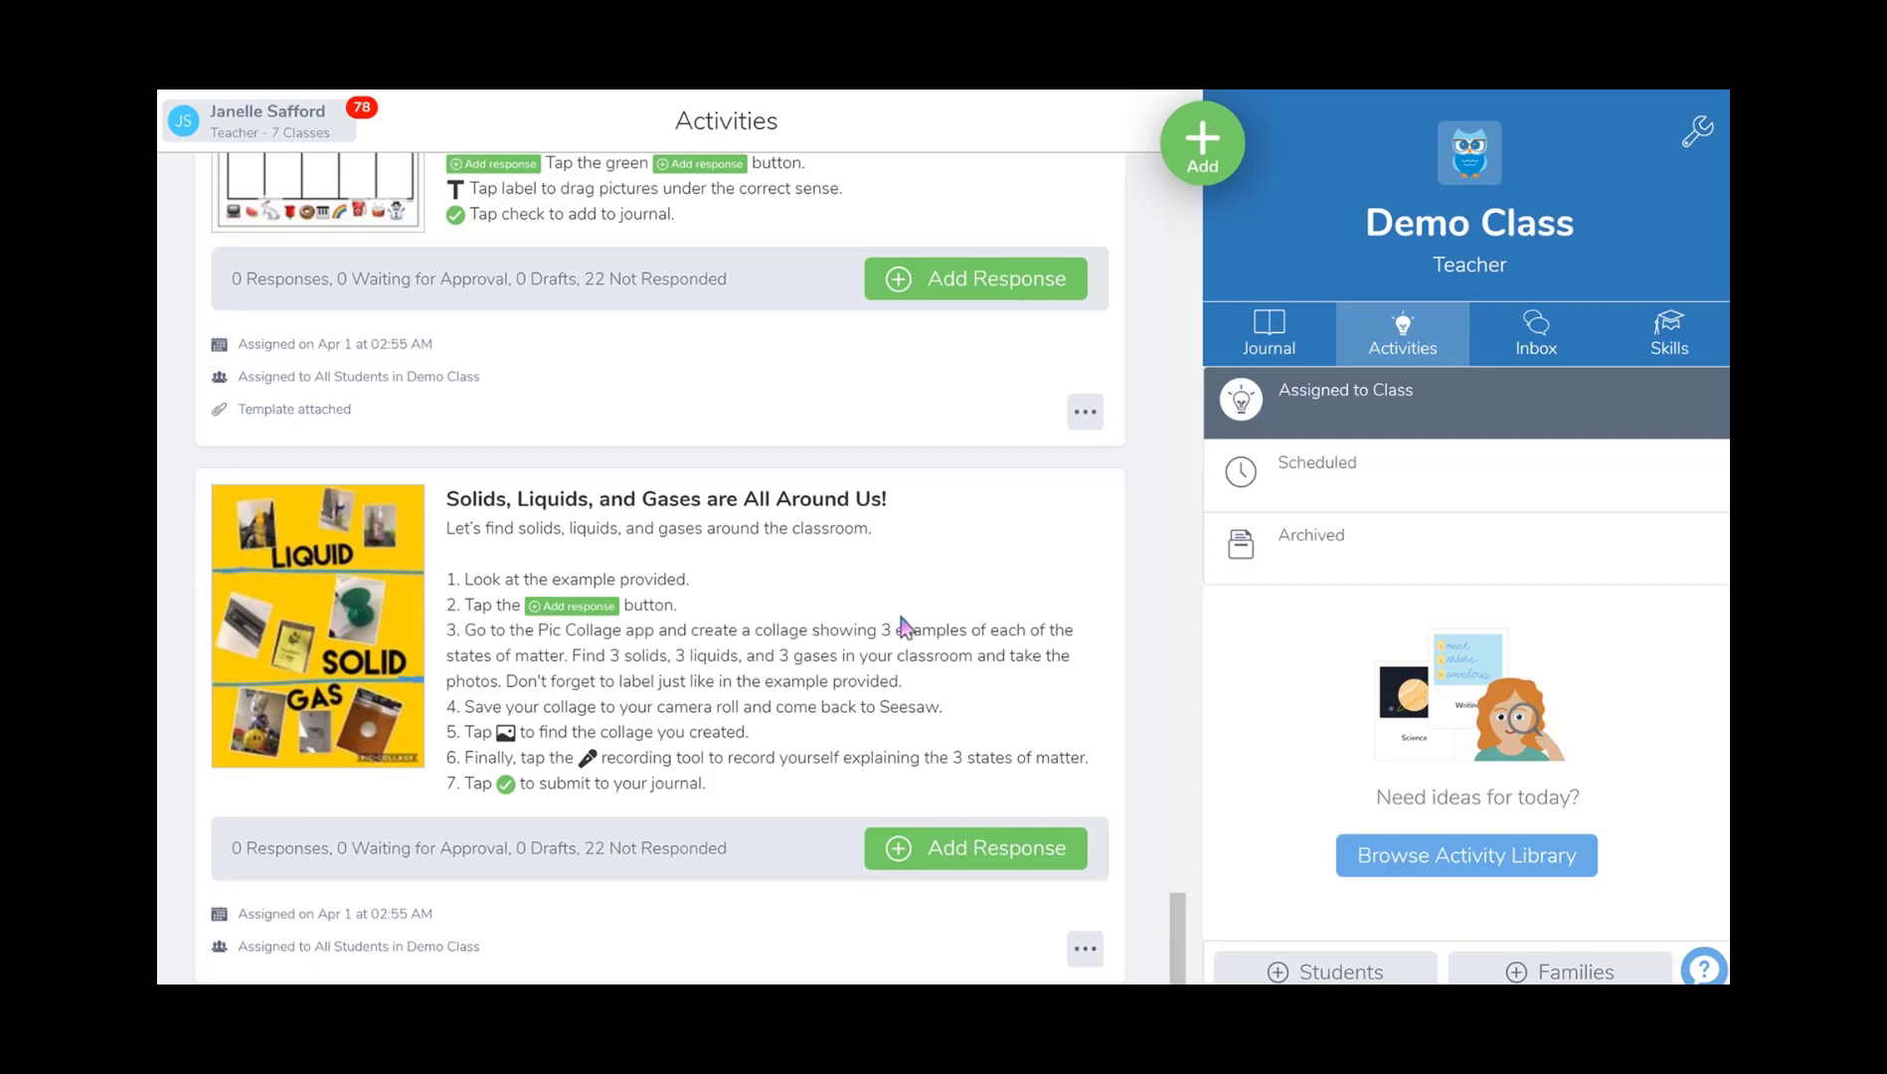
{"action": "scroll", "coordinate": [999, 621], "scroll_direction": "up", "scroll_amount": 3}
{"action": "scroll", "coordinate": [742, 564], "scroll_direction": "down", "scroll_amount": 2}
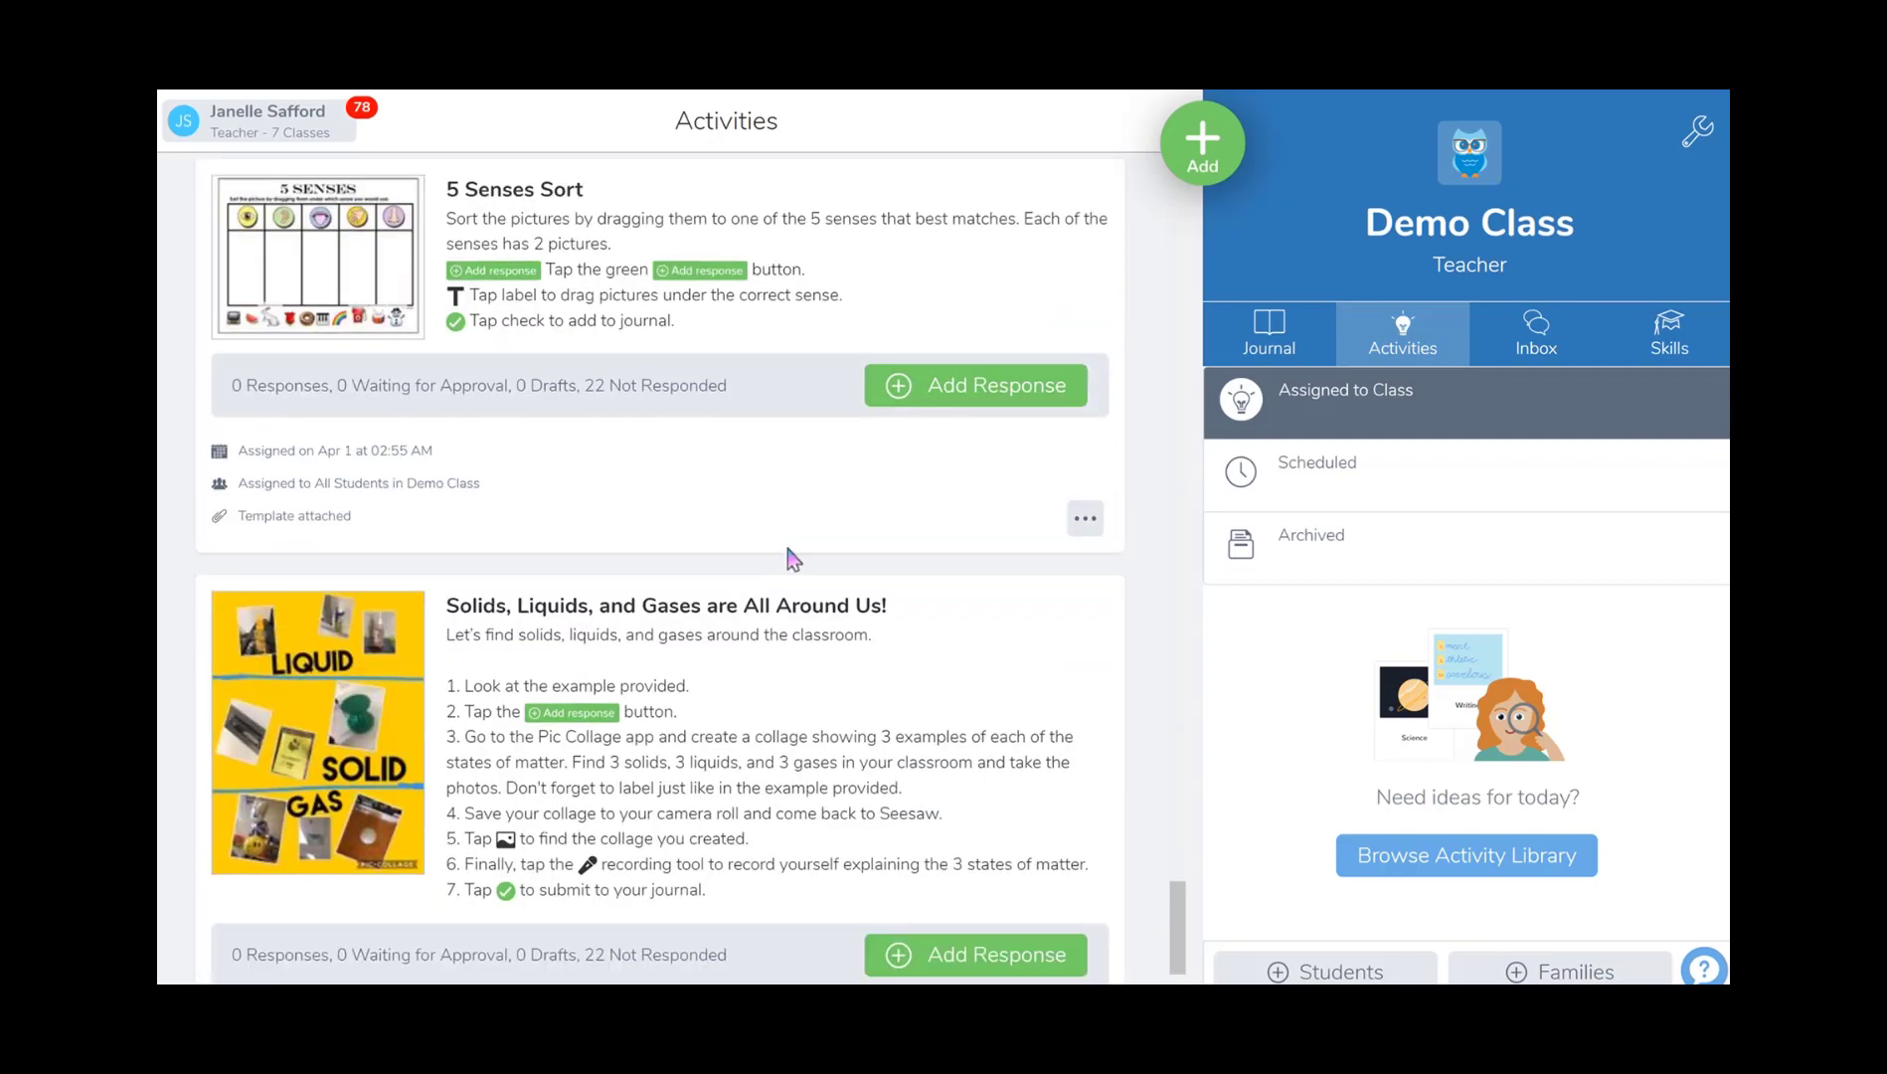
Edit 5 Senses Sort to place it in the Smith April 13-17 folder, then save
{"action": "left_click", "coordinate": [1085, 523]}
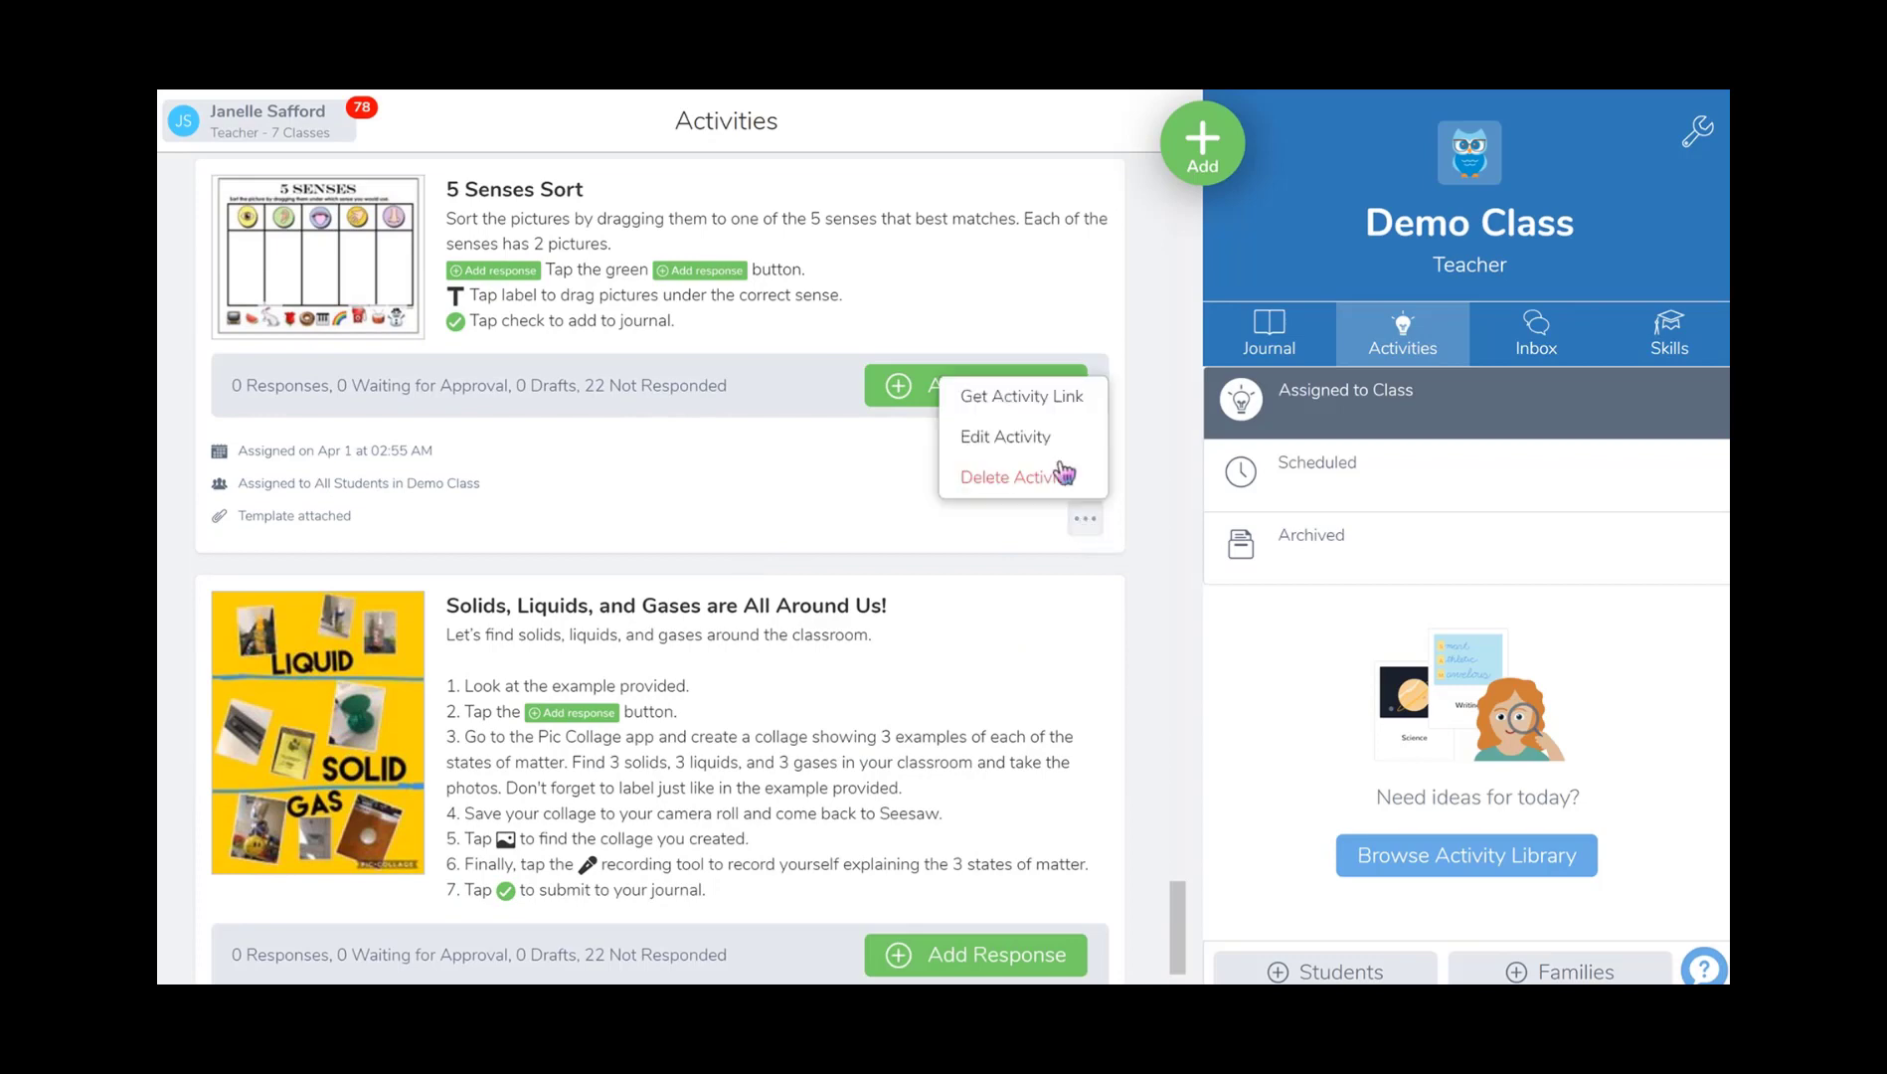
{"action": "left_click", "coordinate": [993, 436]}
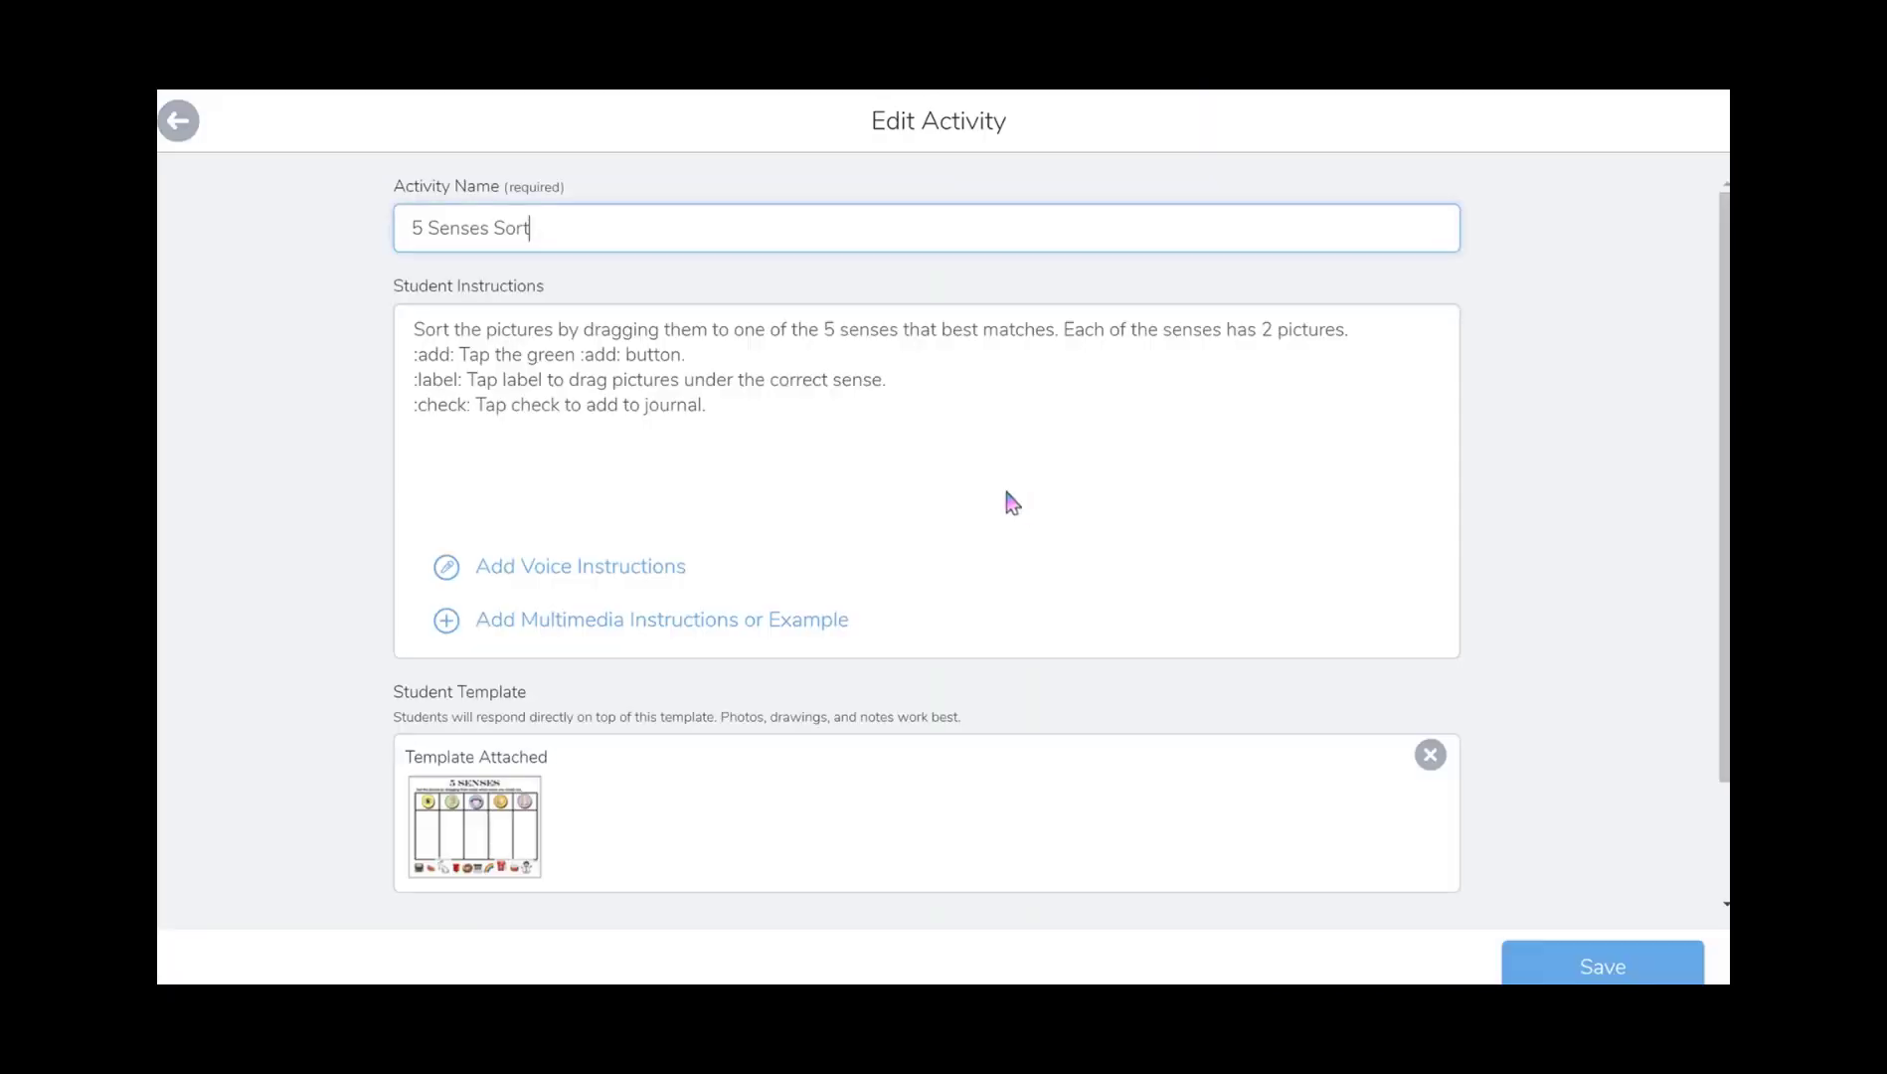
{"action": "scroll", "coordinate": [711, 751], "scroll_direction": "down", "scroll_amount": 2}
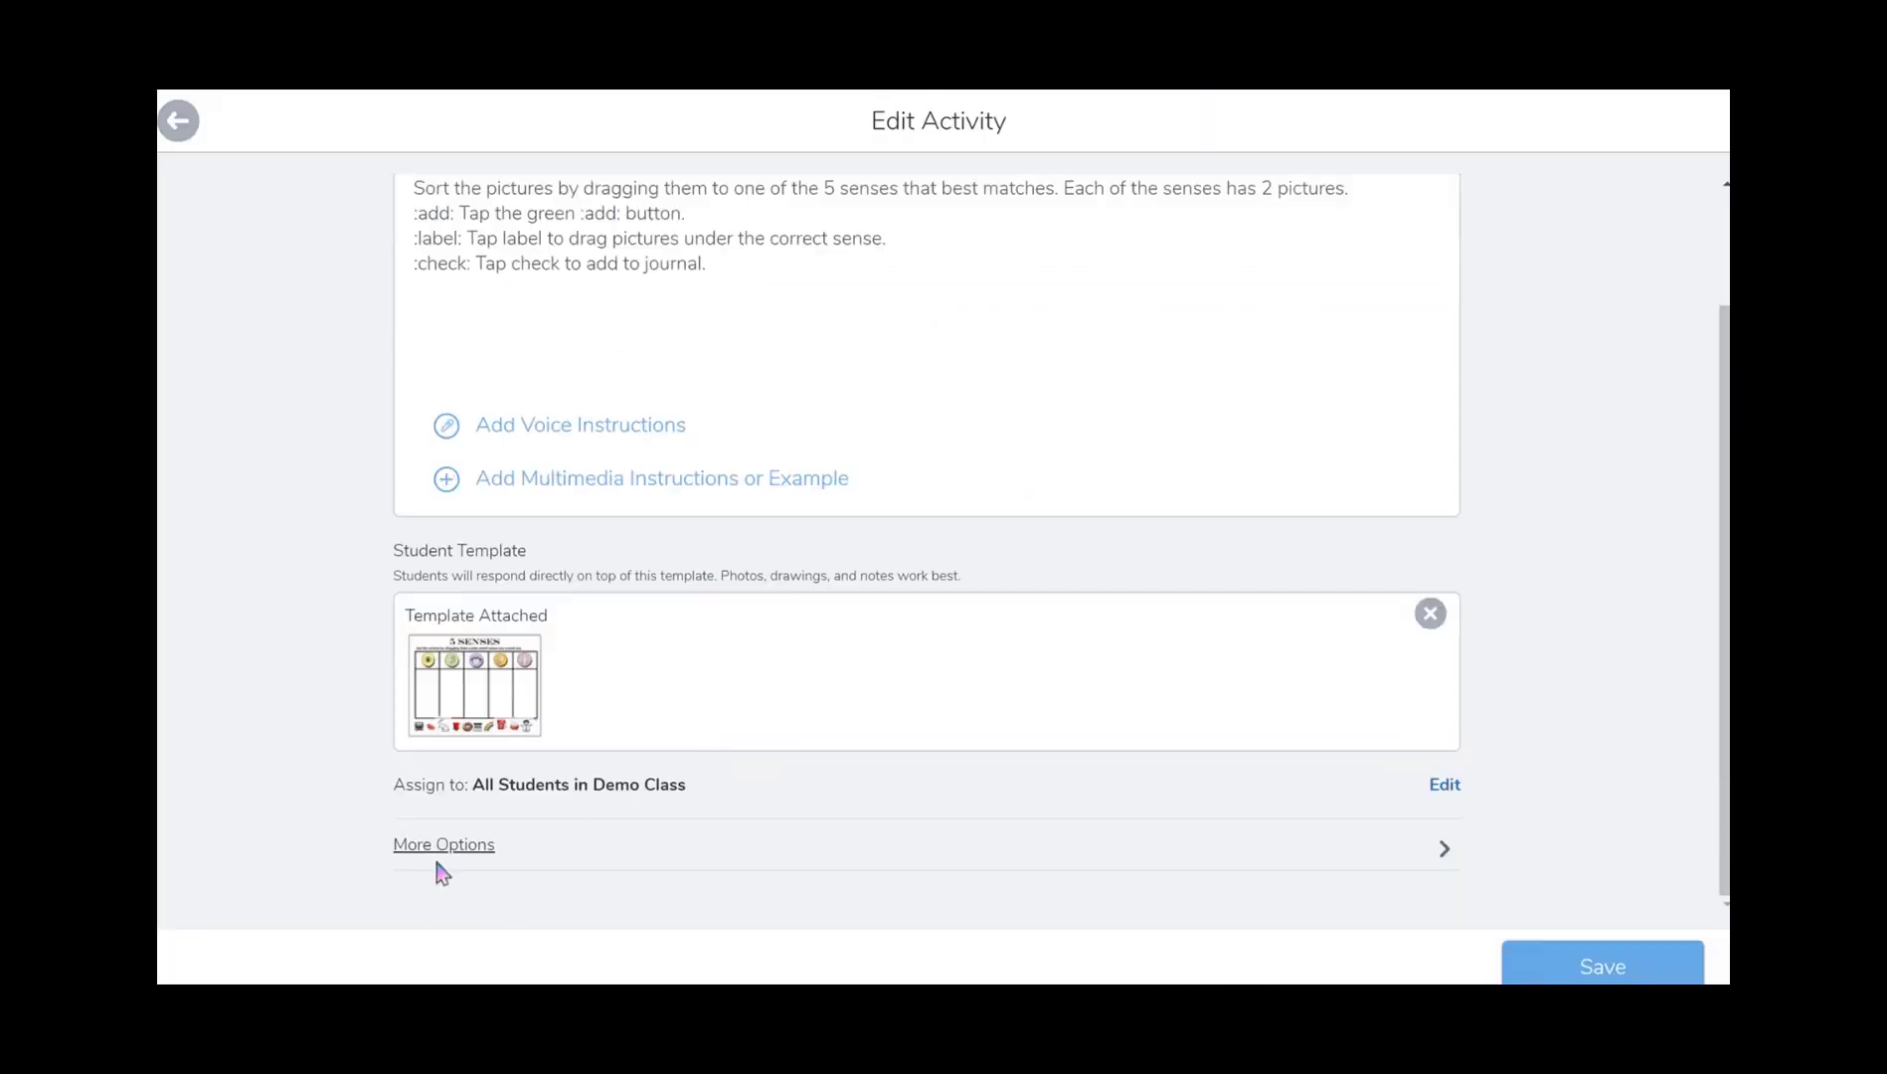
{"action": "scroll", "coordinate": [575, 820], "scroll_direction": "down", "scroll_amount": 5}
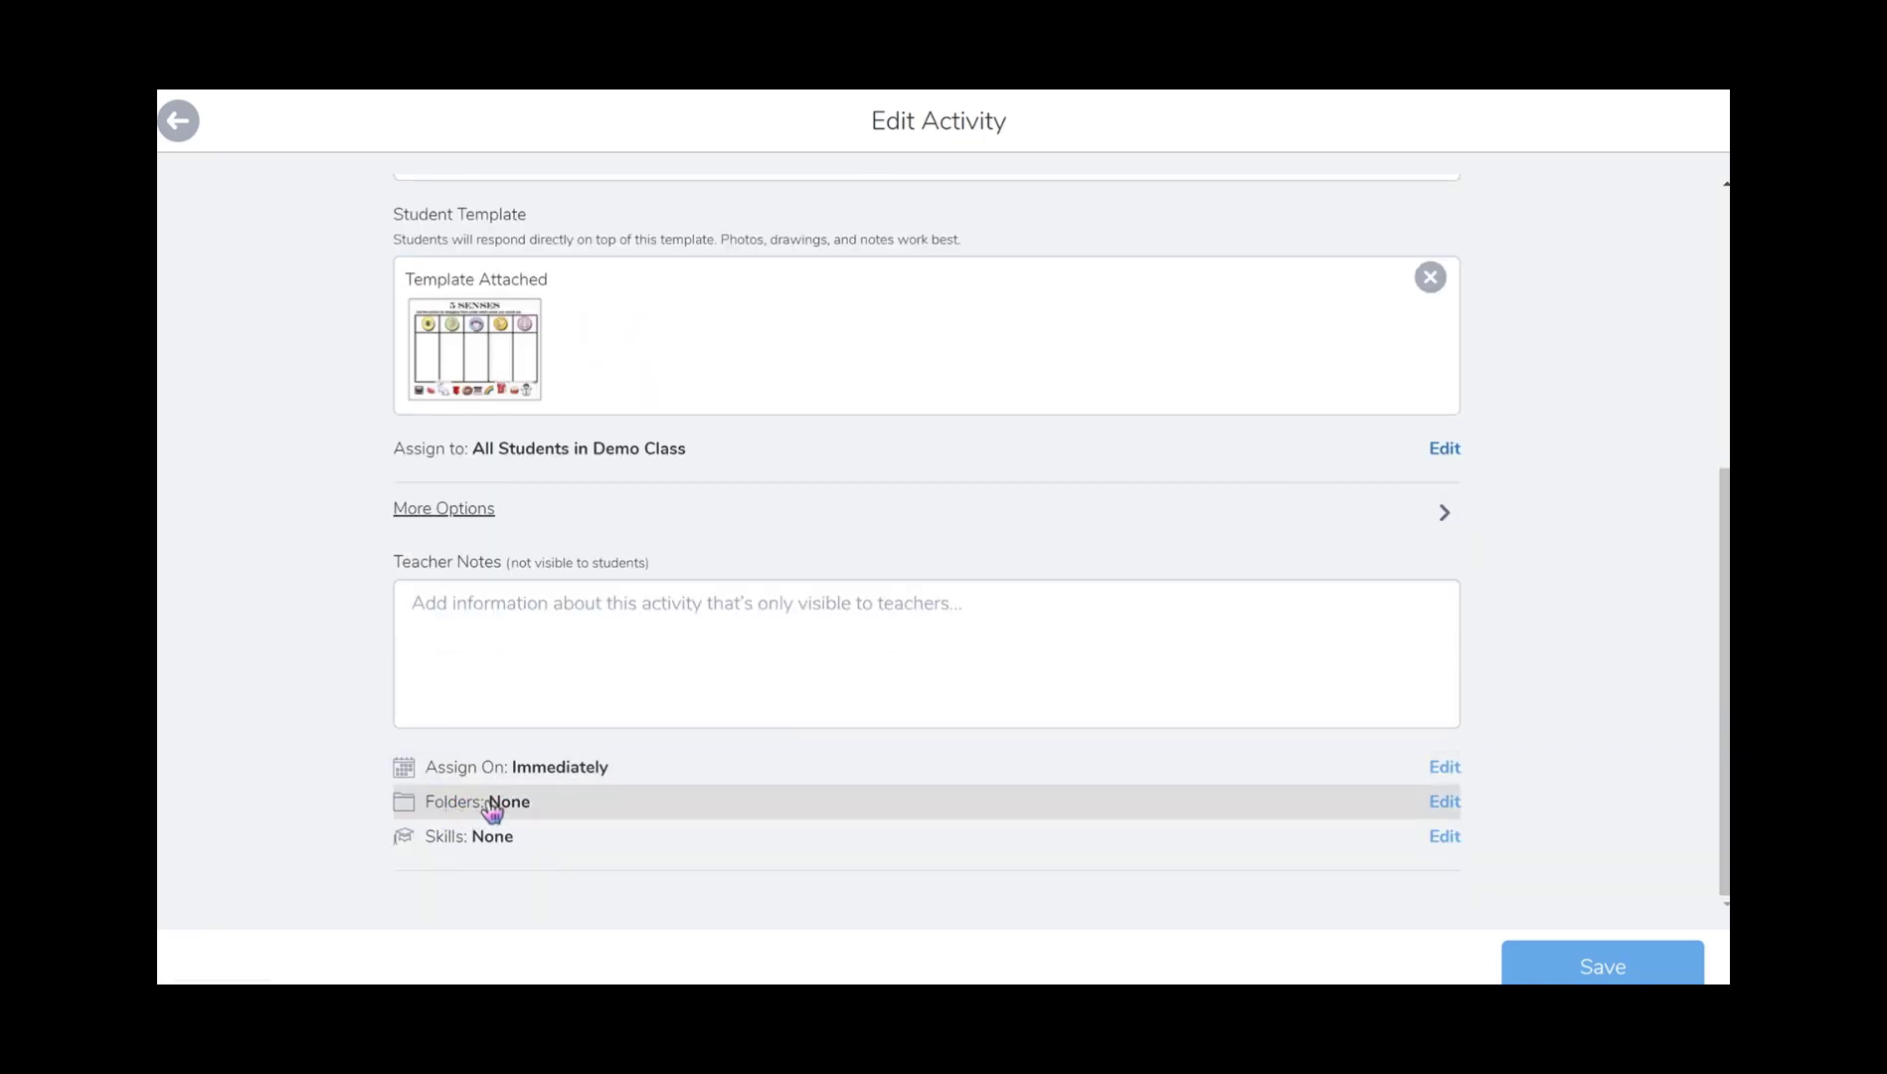
{"action": "left_click", "coordinate": [1445, 807]}
{"action": "scroll", "coordinate": [847, 444], "scroll_direction": "down", "scroll_amount": 3}
{"action": "left_click", "coordinate": [659, 427]}
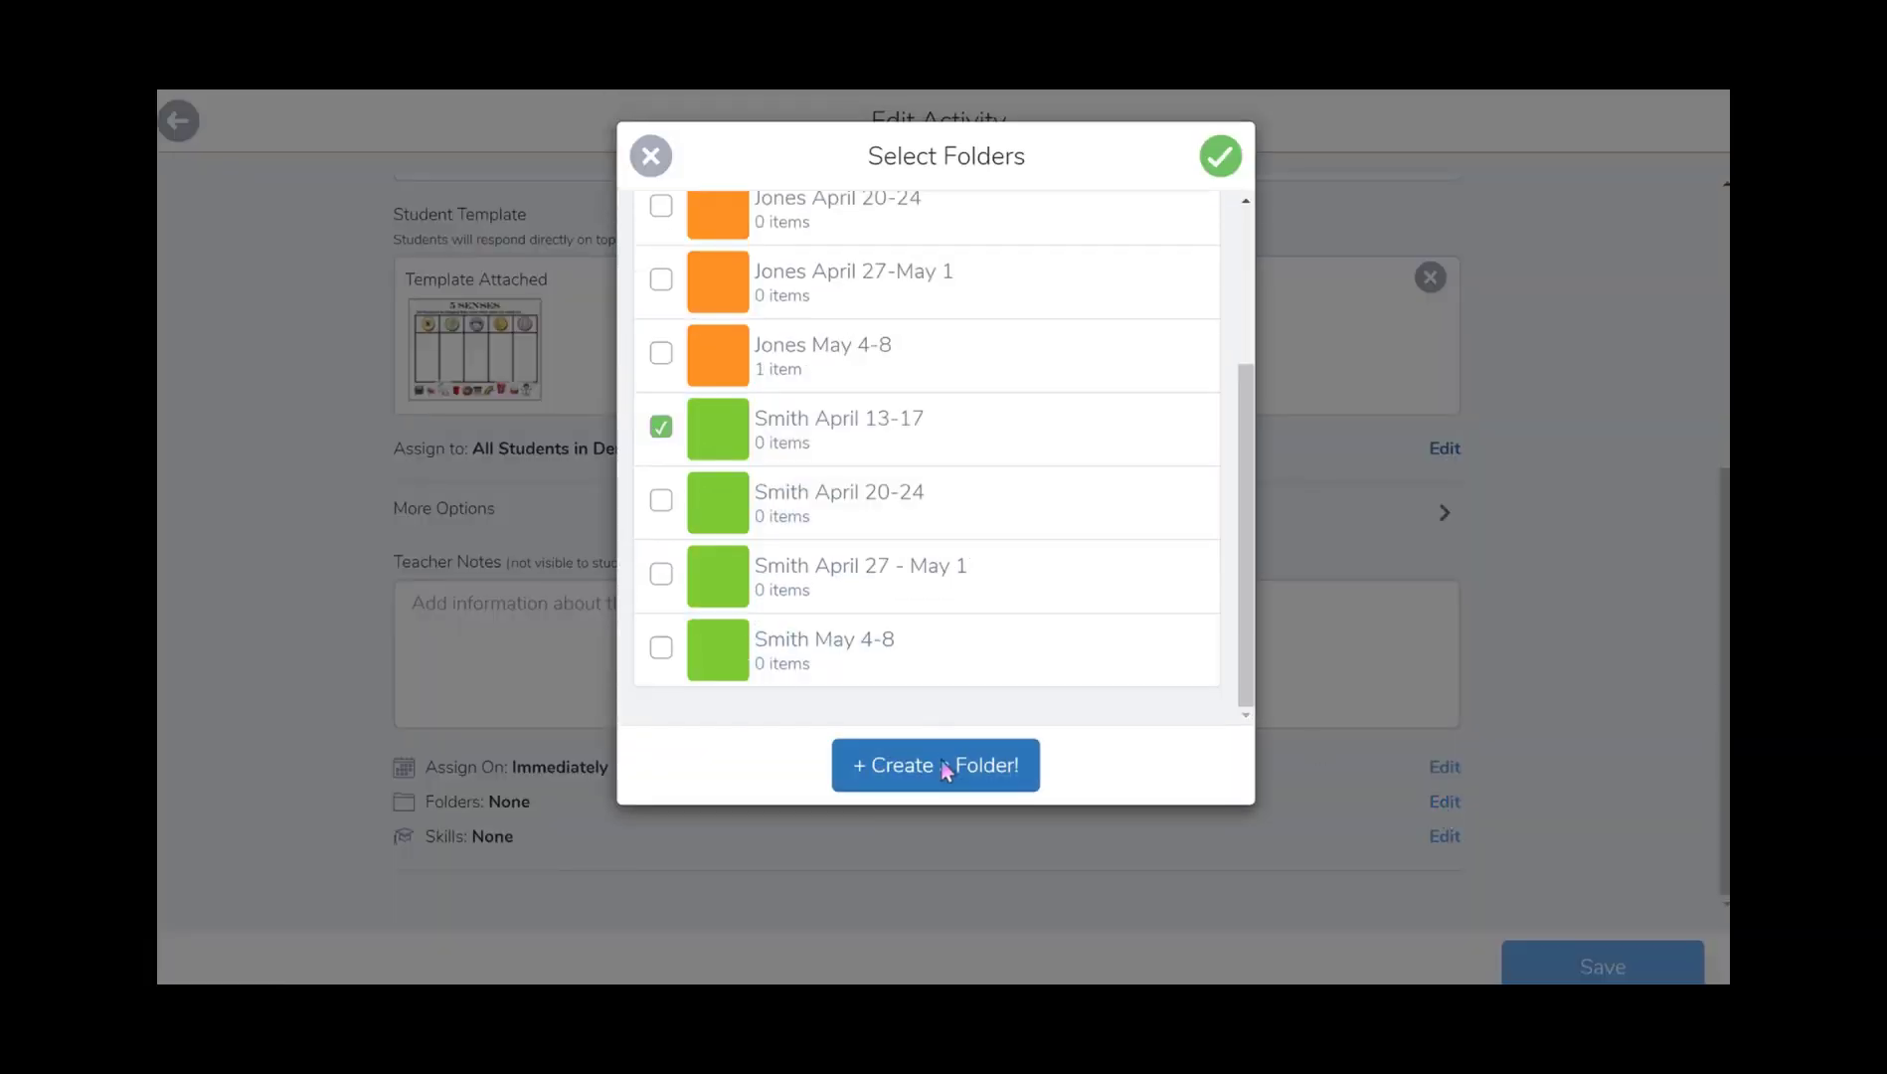
{"action": "left_click", "coordinate": [1222, 158]}
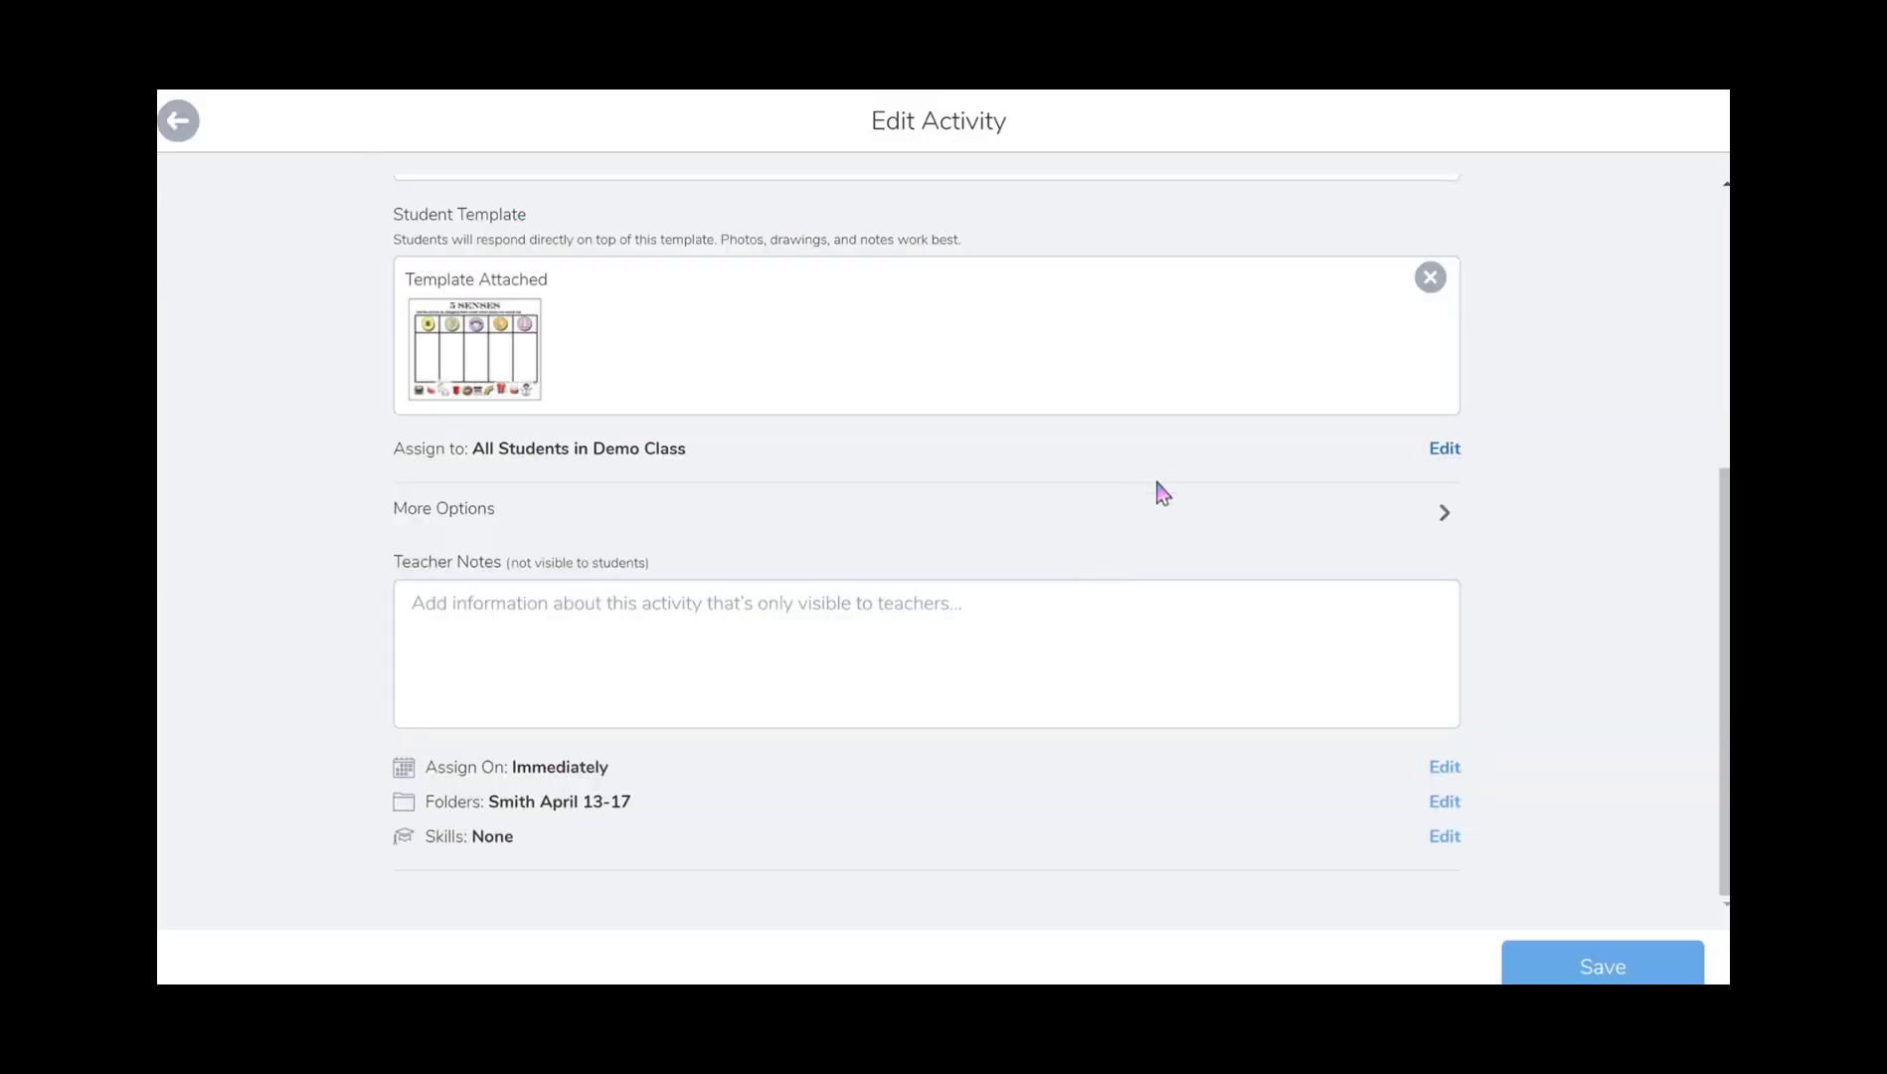
{"action": "scroll", "coordinate": [1230, 481], "scroll_direction": "up", "scroll_amount": 5}
{"action": "left_click", "coordinate": [1592, 967]}
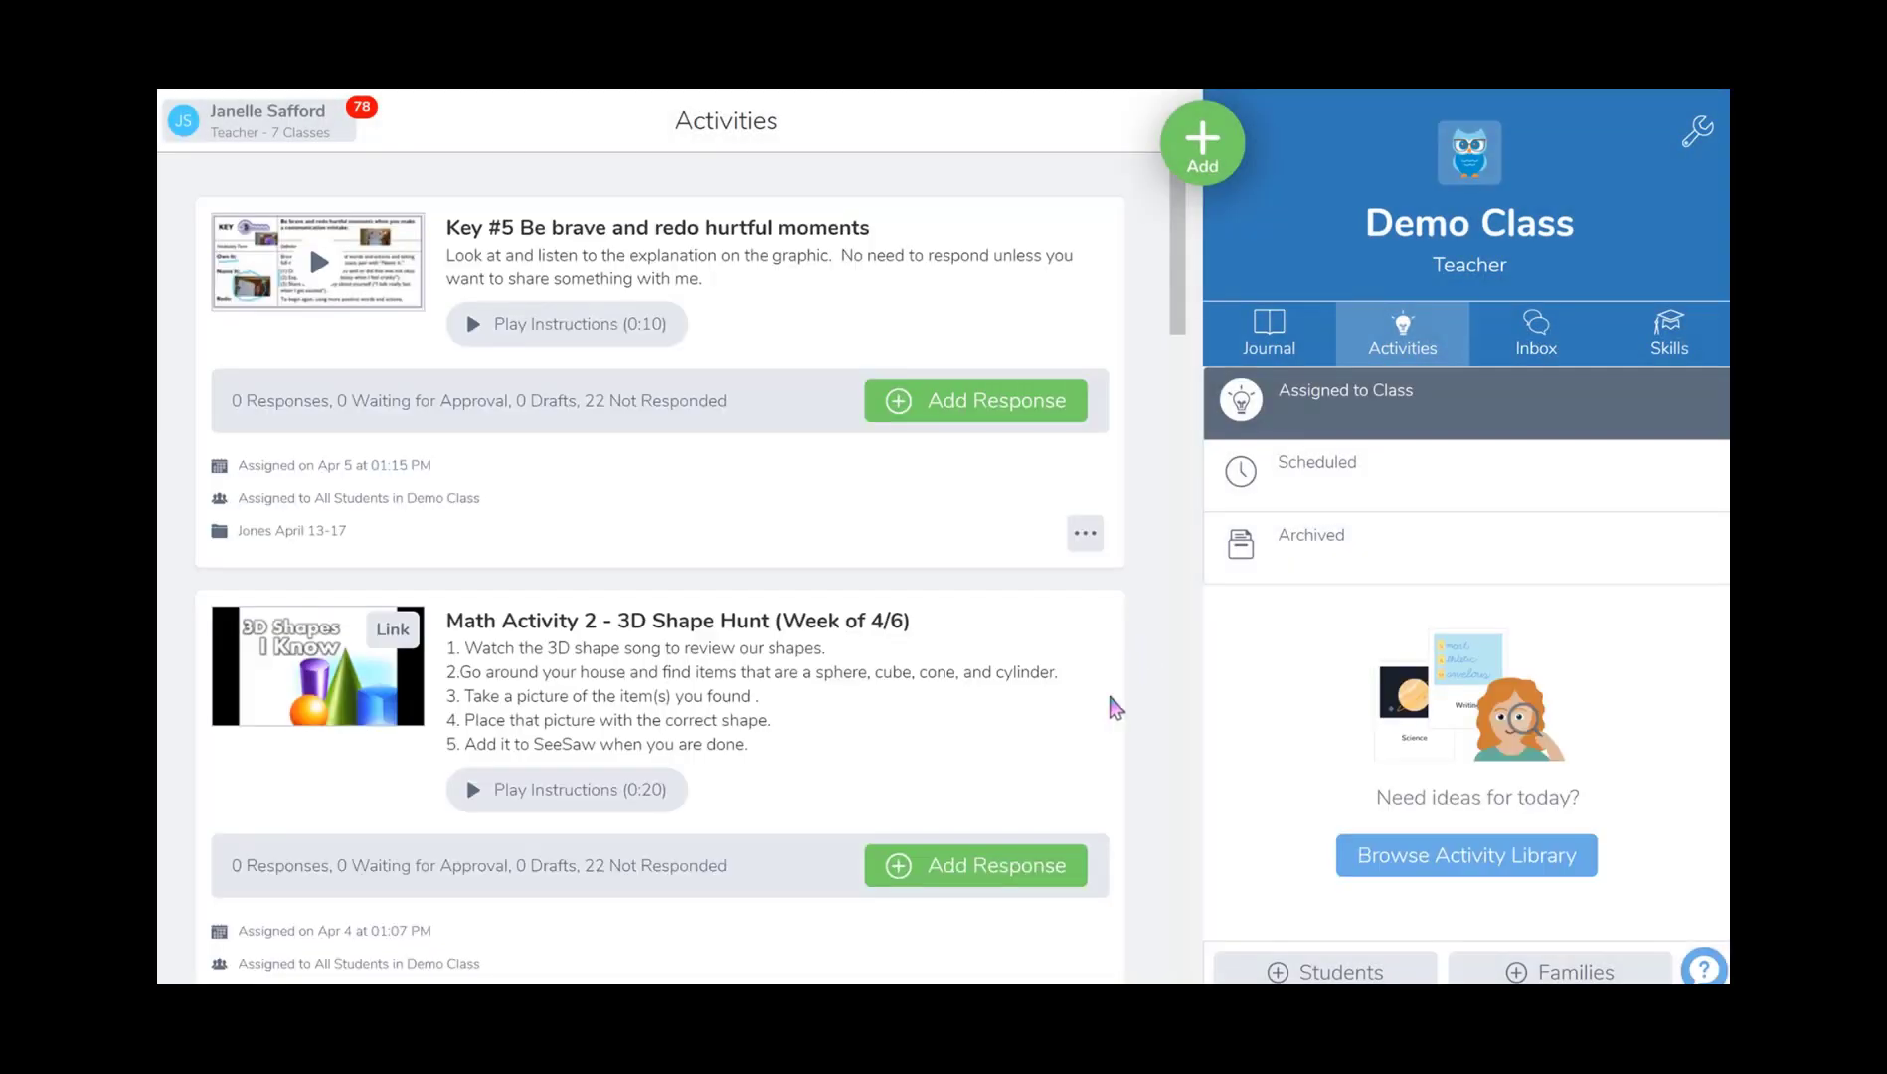
Open Class Settings and scroll down to its folder options
{"action": "left_click", "coordinate": [1698, 133]}
{"action": "scroll", "coordinate": [1020, 454], "scroll_direction": "down", "scroll_amount": 2}
{"action": "scroll", "coordinate": [895, 542], "scroll_direction": "down", "scroll_amount": 1}
{"action": "scroll", "coordinate": [855, 557], "scroll_direction": "down", "scroll_amount": 4}
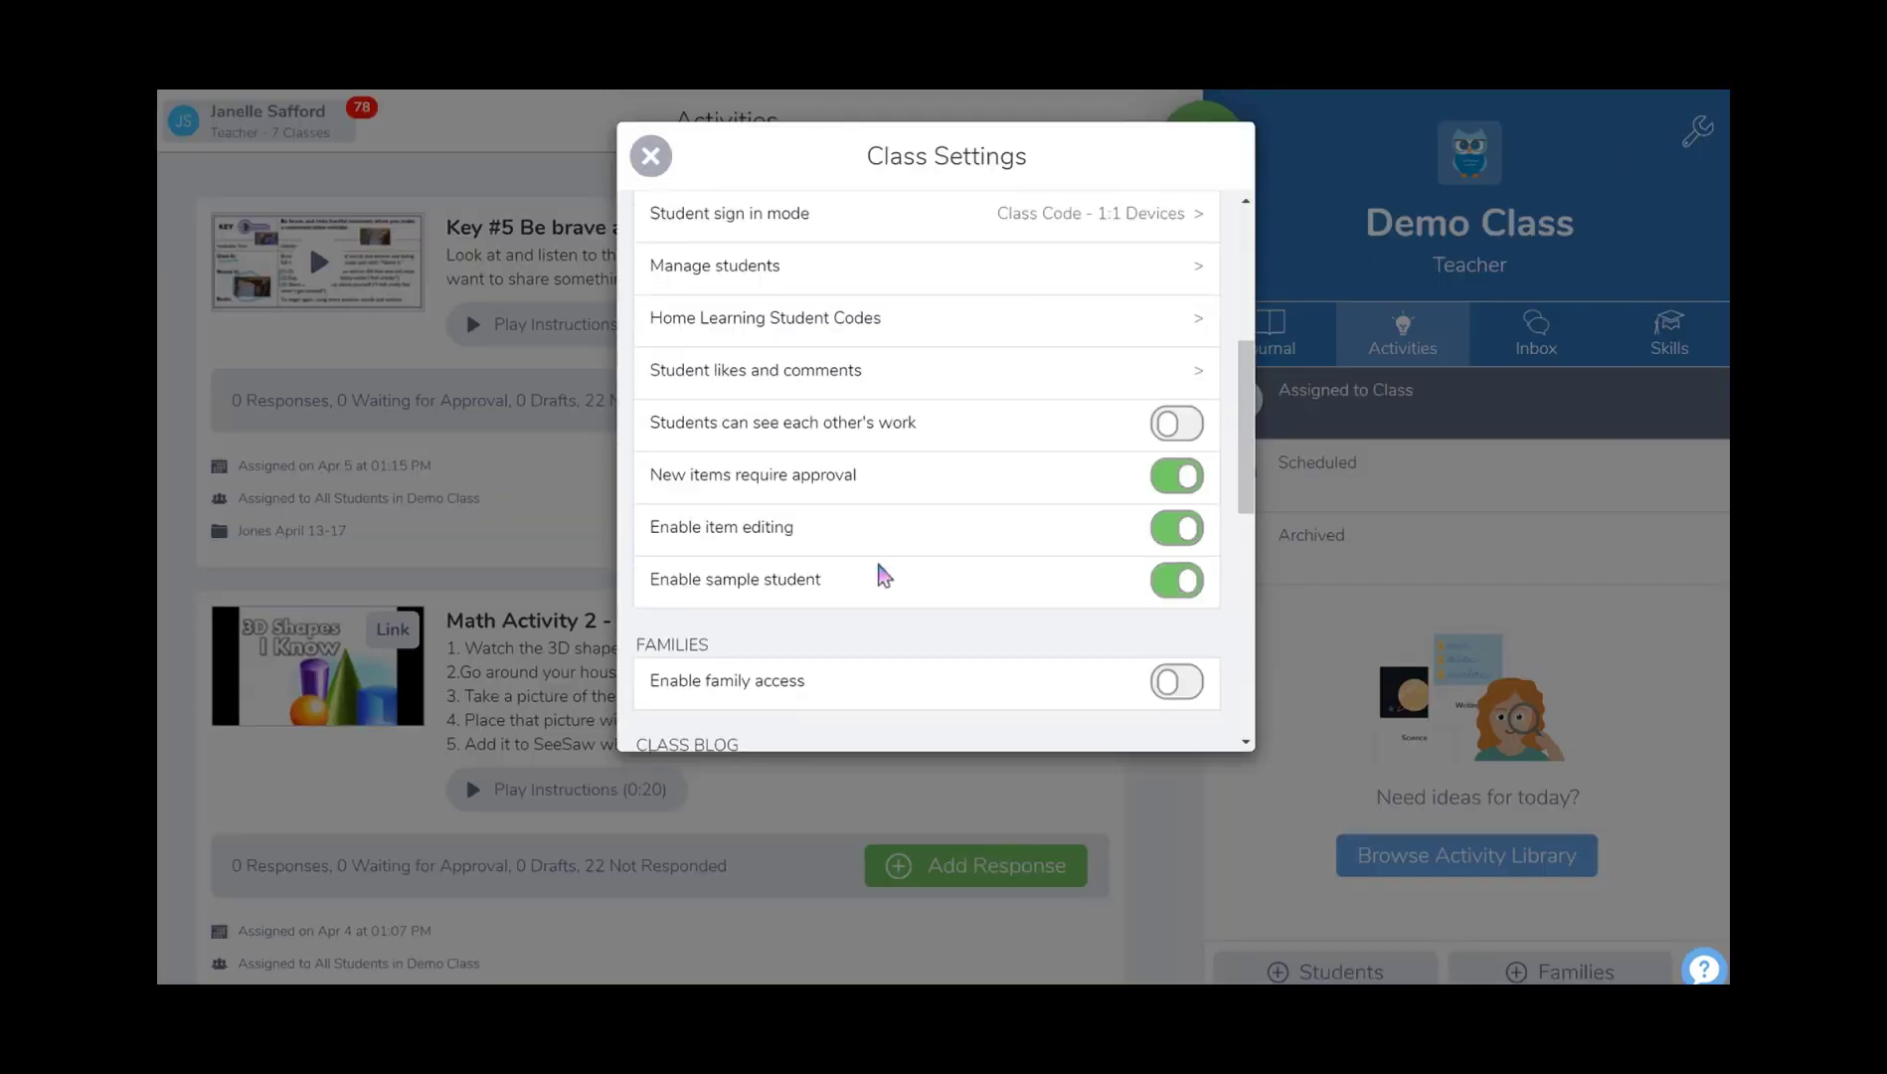
{"action": "scroll", "coordinate": [1002, 467], "scroll_direction": "up", "scroll_amount": 5}
{"action": "scroll", "coordinate": [978, 464], "scroll_direction": "down", "scroll_amount": 5}
{"action": "scroll", "coordinate": [978, 478], "scroll_direction": "down", "scroll_amount": 4}
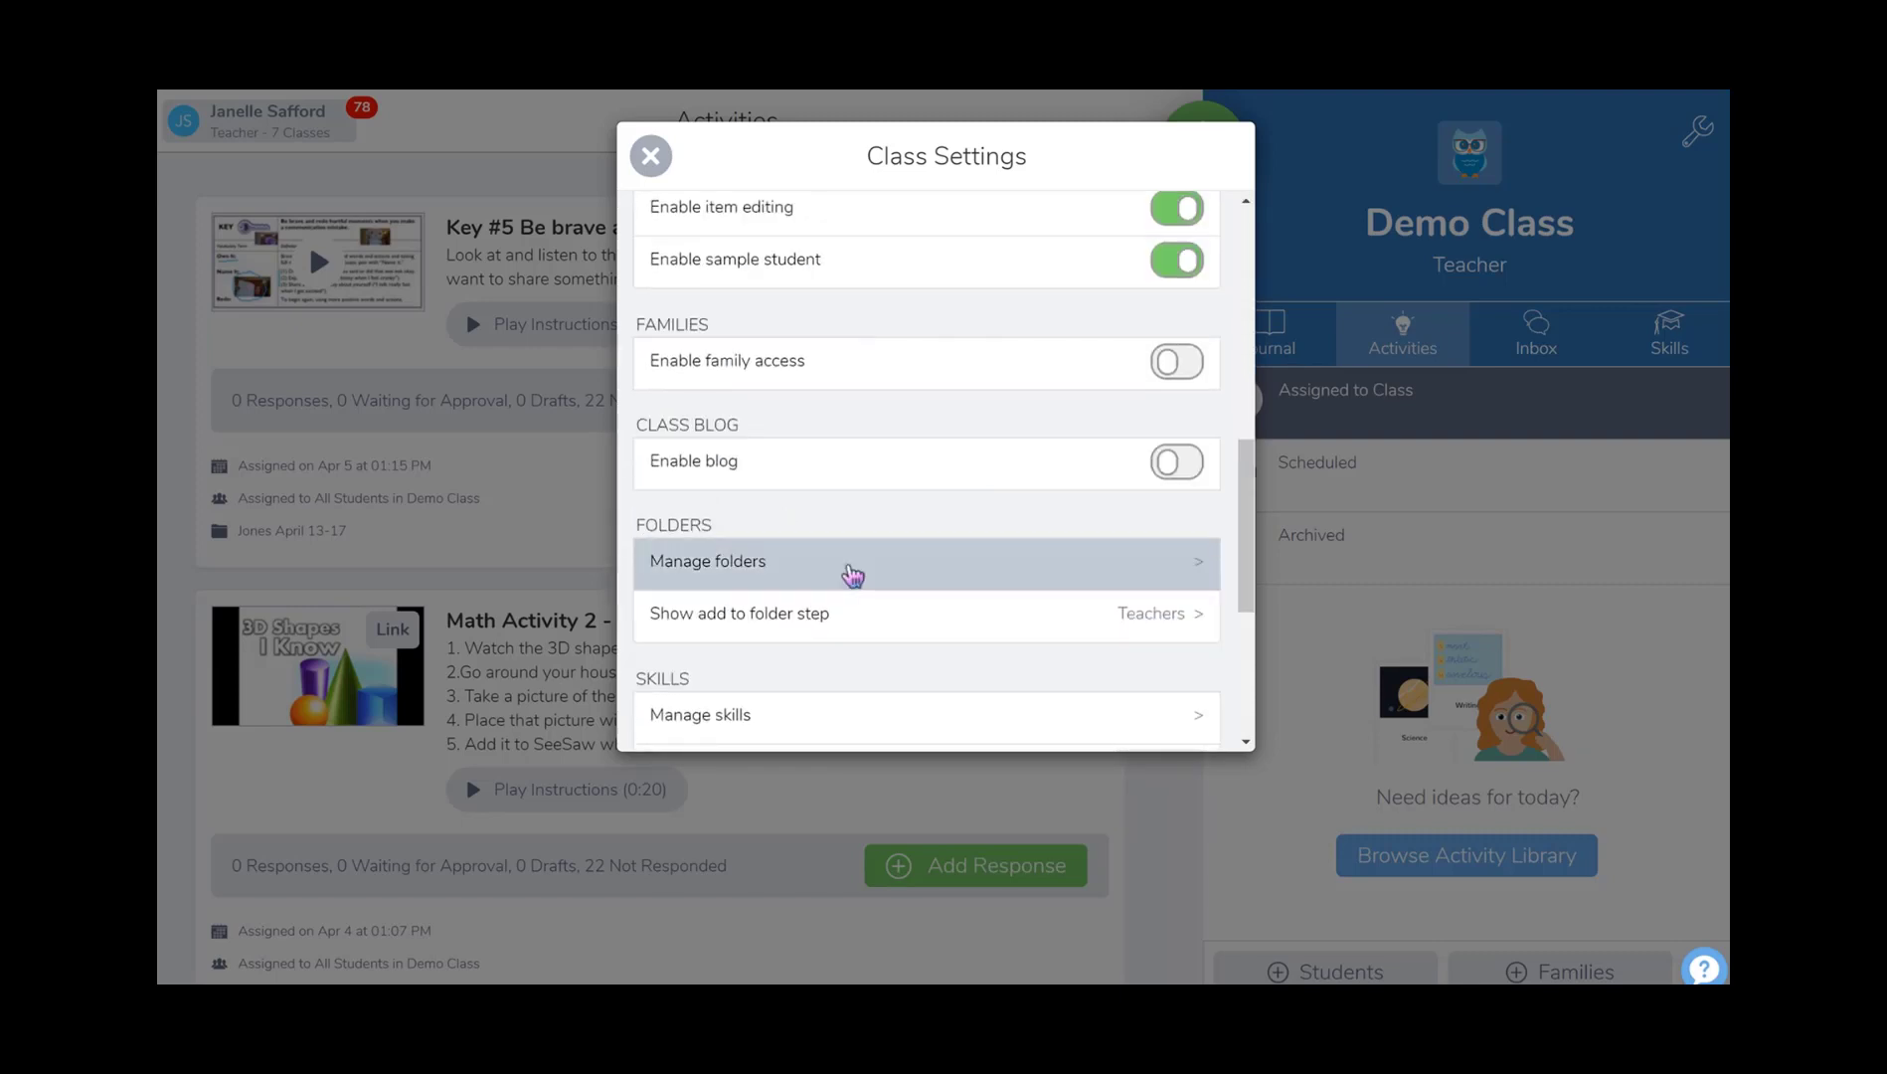
Open Manage folders and review the orange Jones and green Smith weekly folders
{"action": "left_click", "coordinate": [1181, 582]}
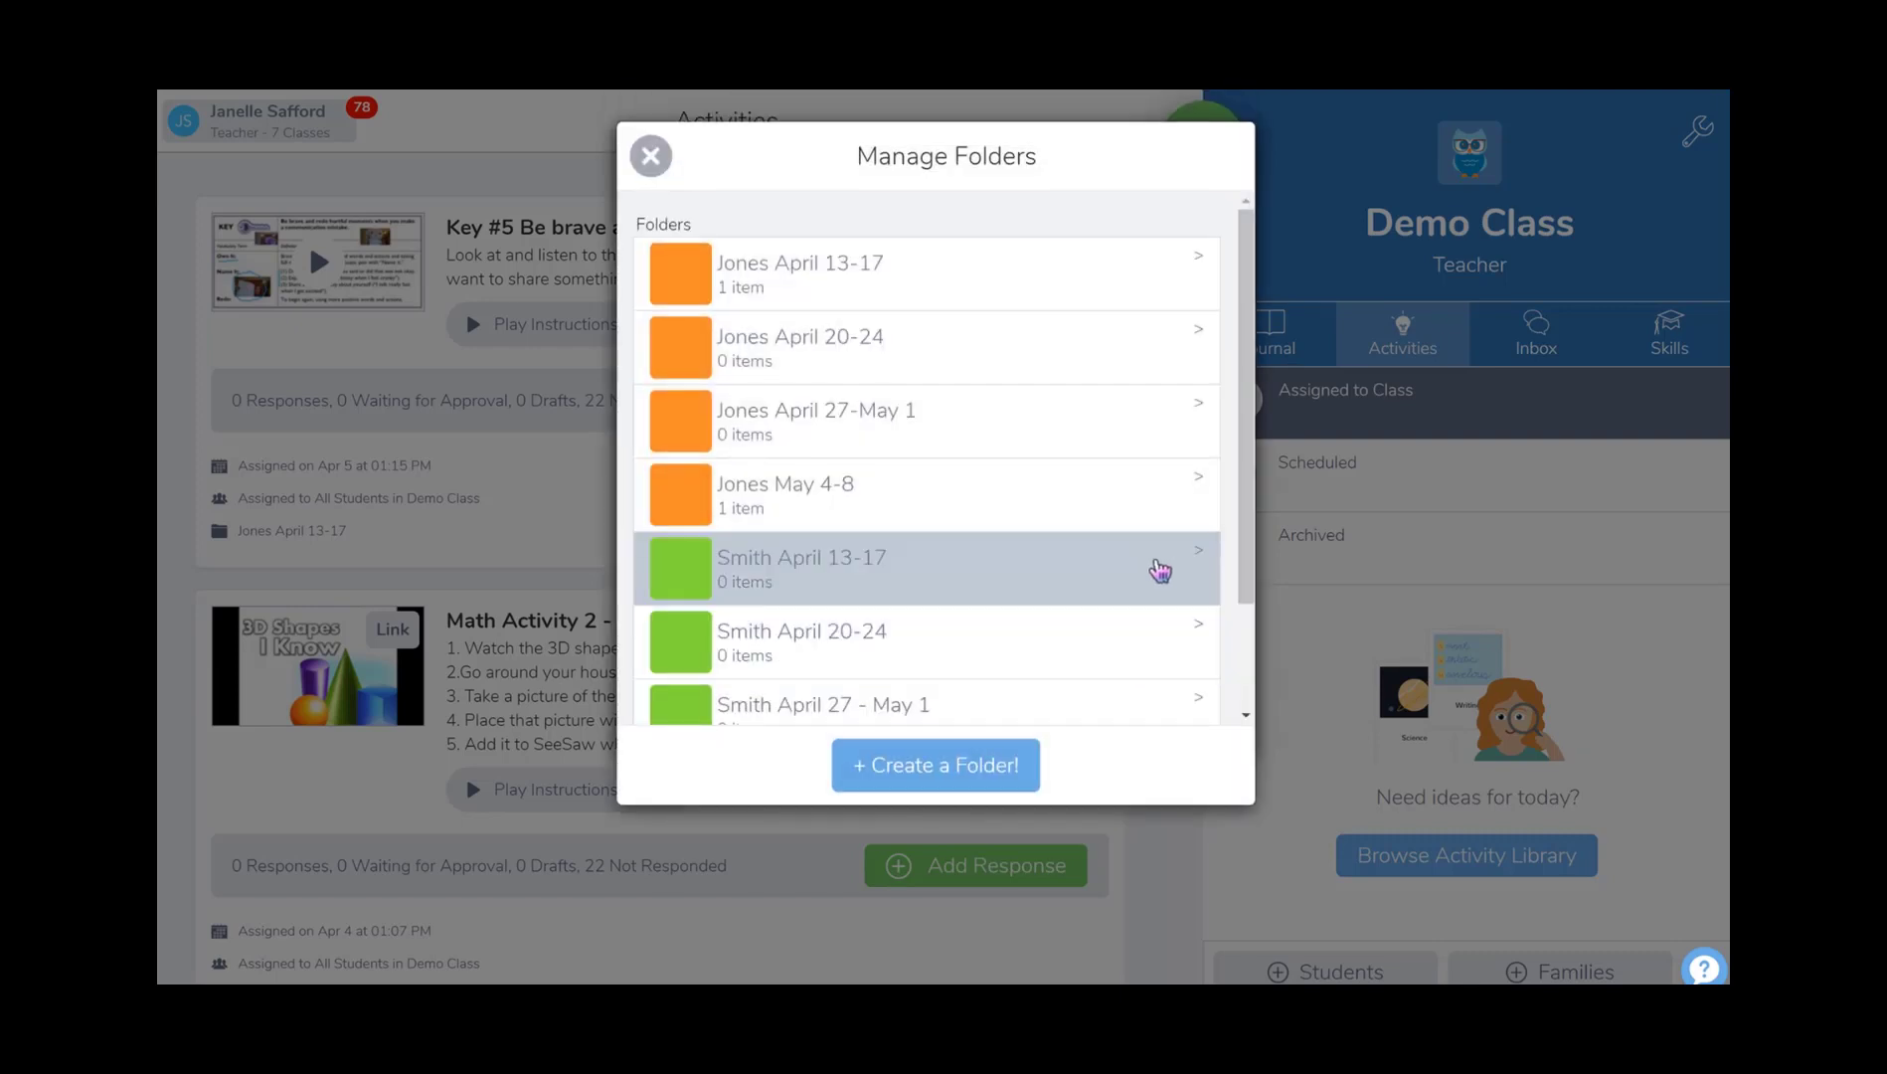
{"action": "left_click_drag", "start_coordinate": [1250, 323], "coordinate": [1263, 248]}
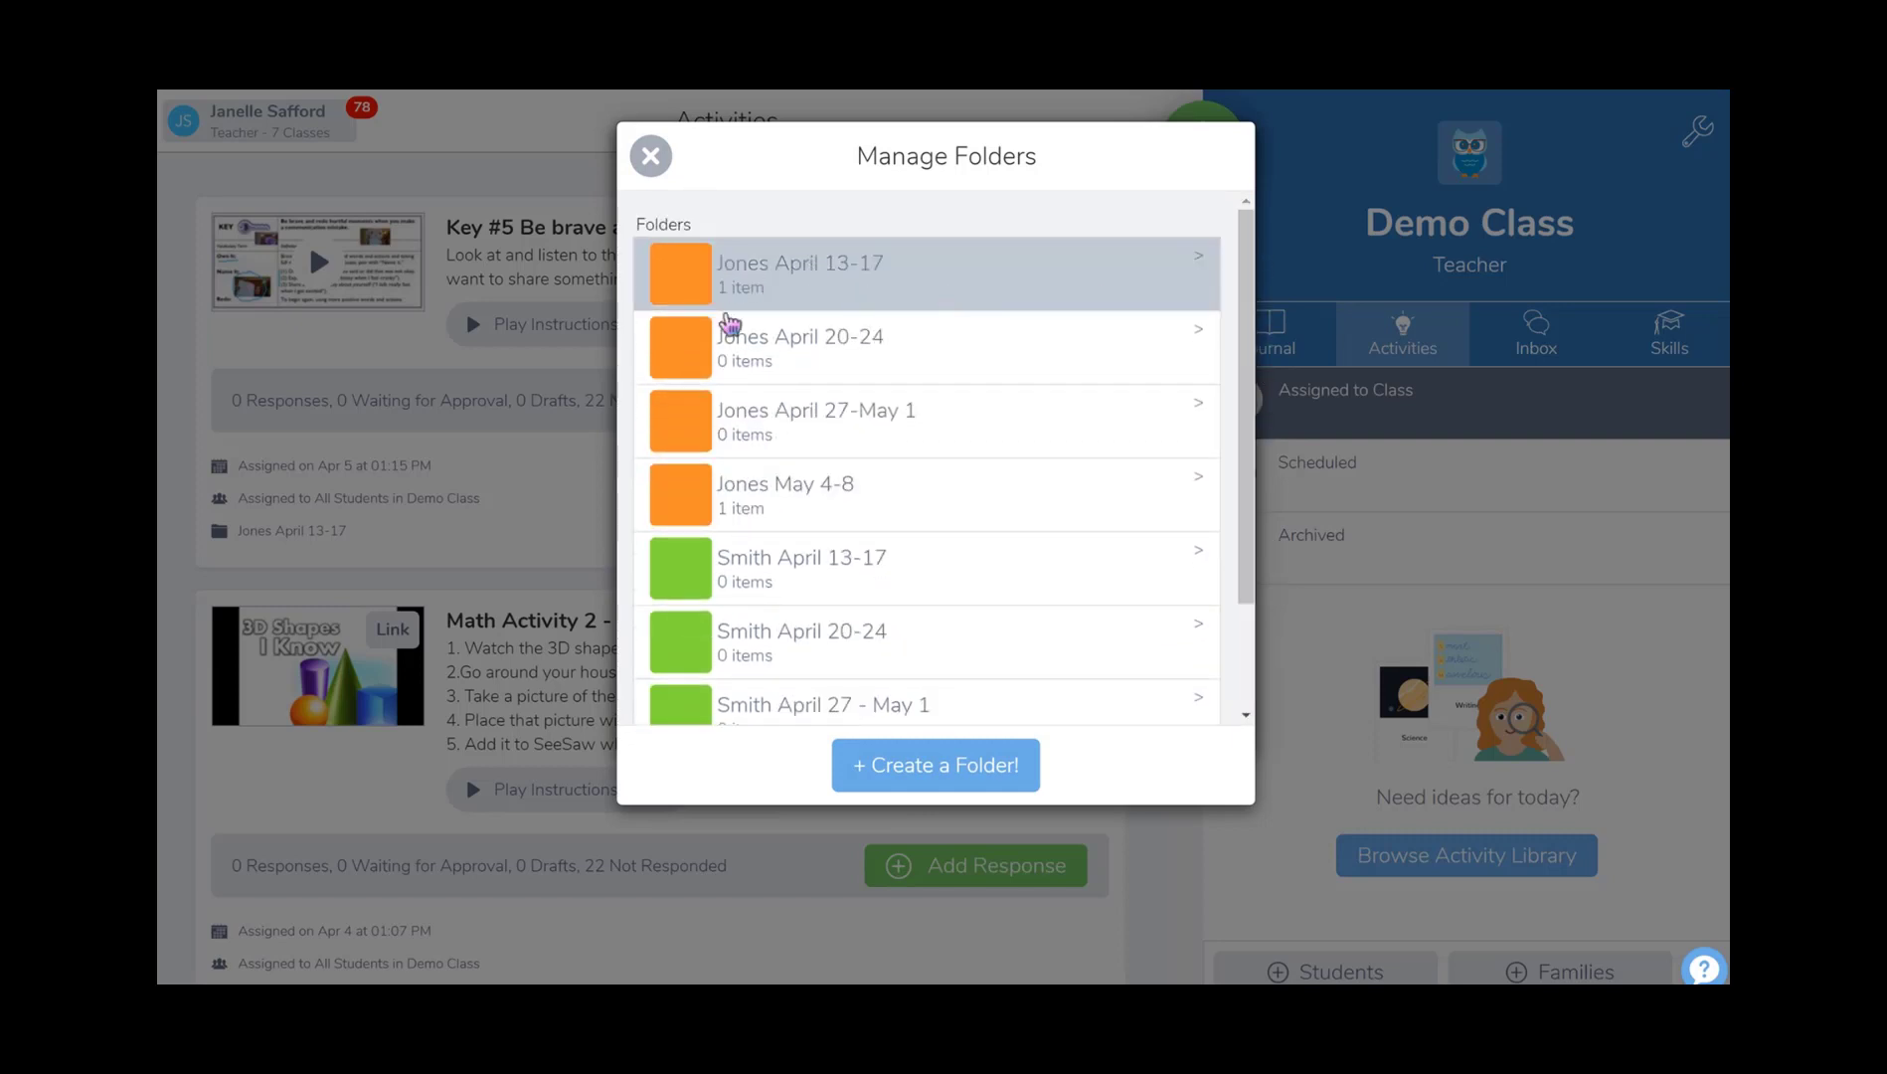
{"action": "scroll", "coordinate": [792, 434], "scroll_direction": "down", "scroll_amount": 2}
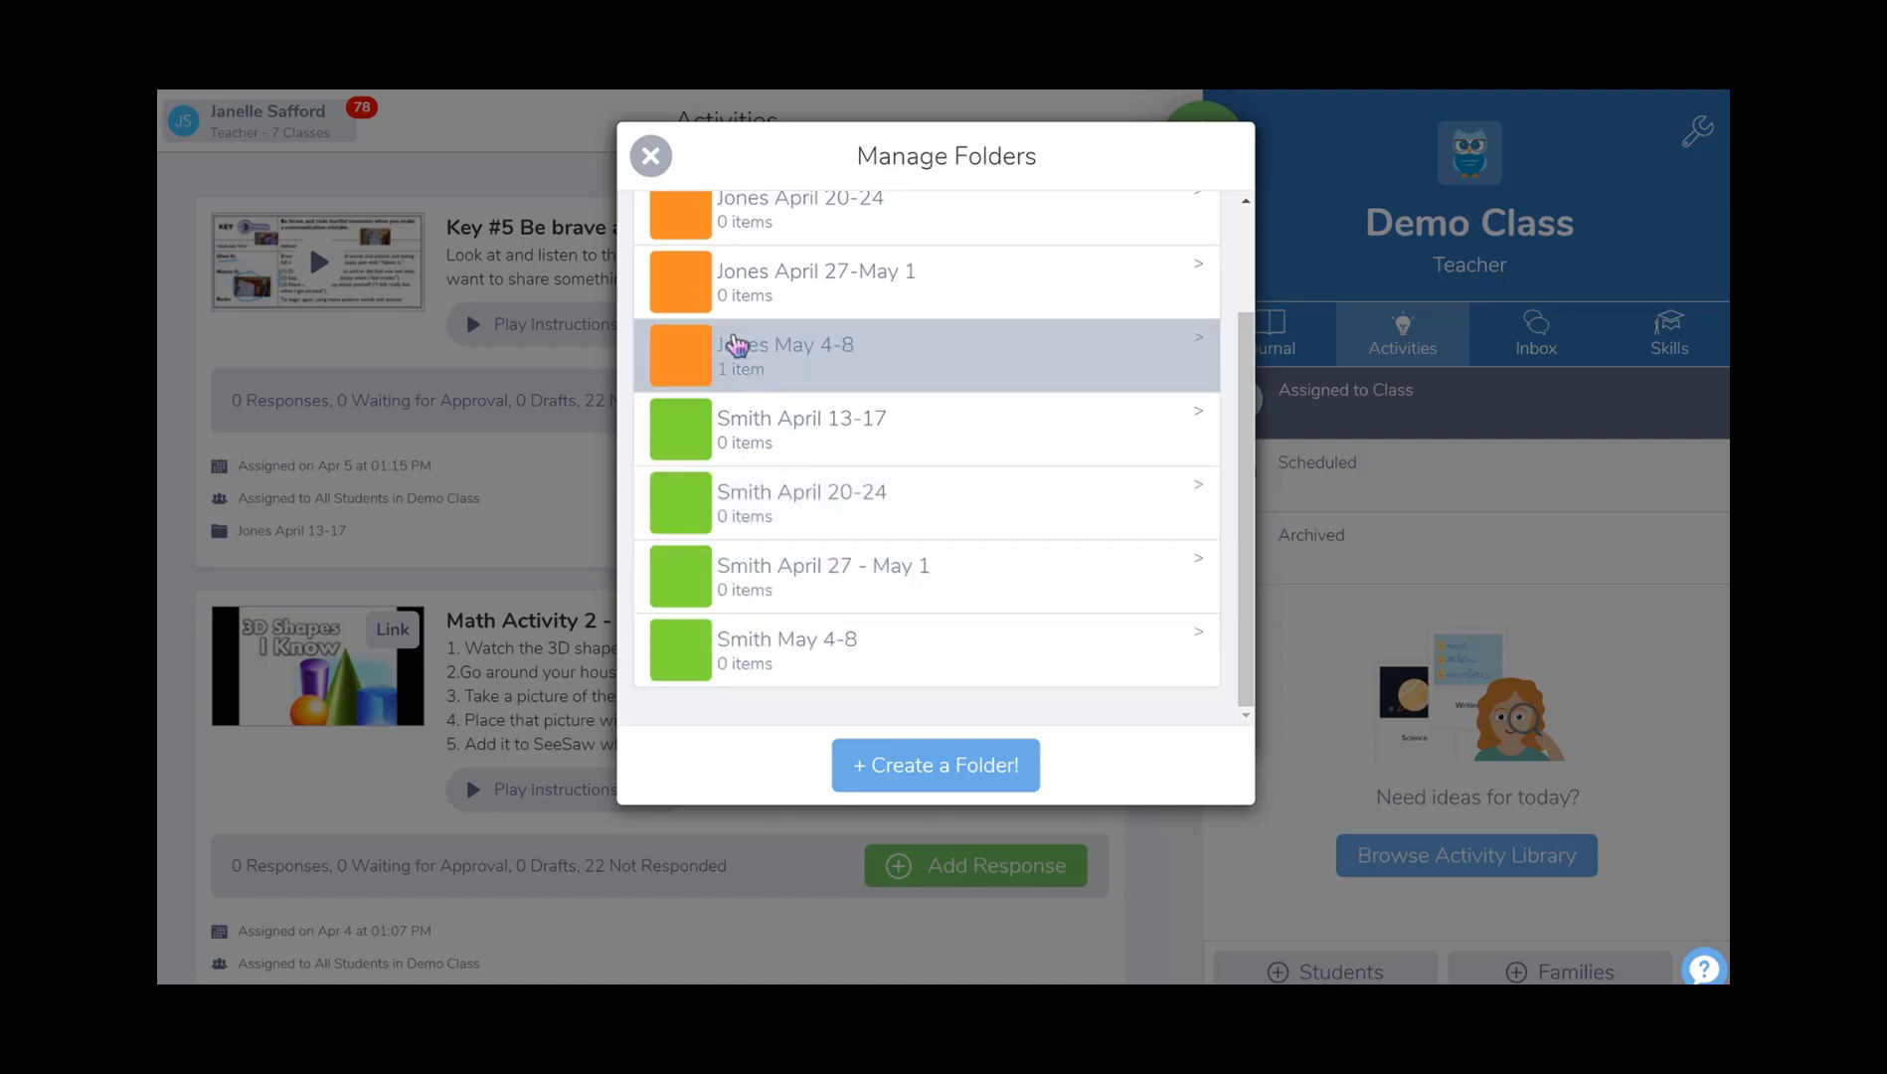
{"action": "scroll", "coordinate": [742, 477], "scroll_direction": "up", "scroll_amount": 2}
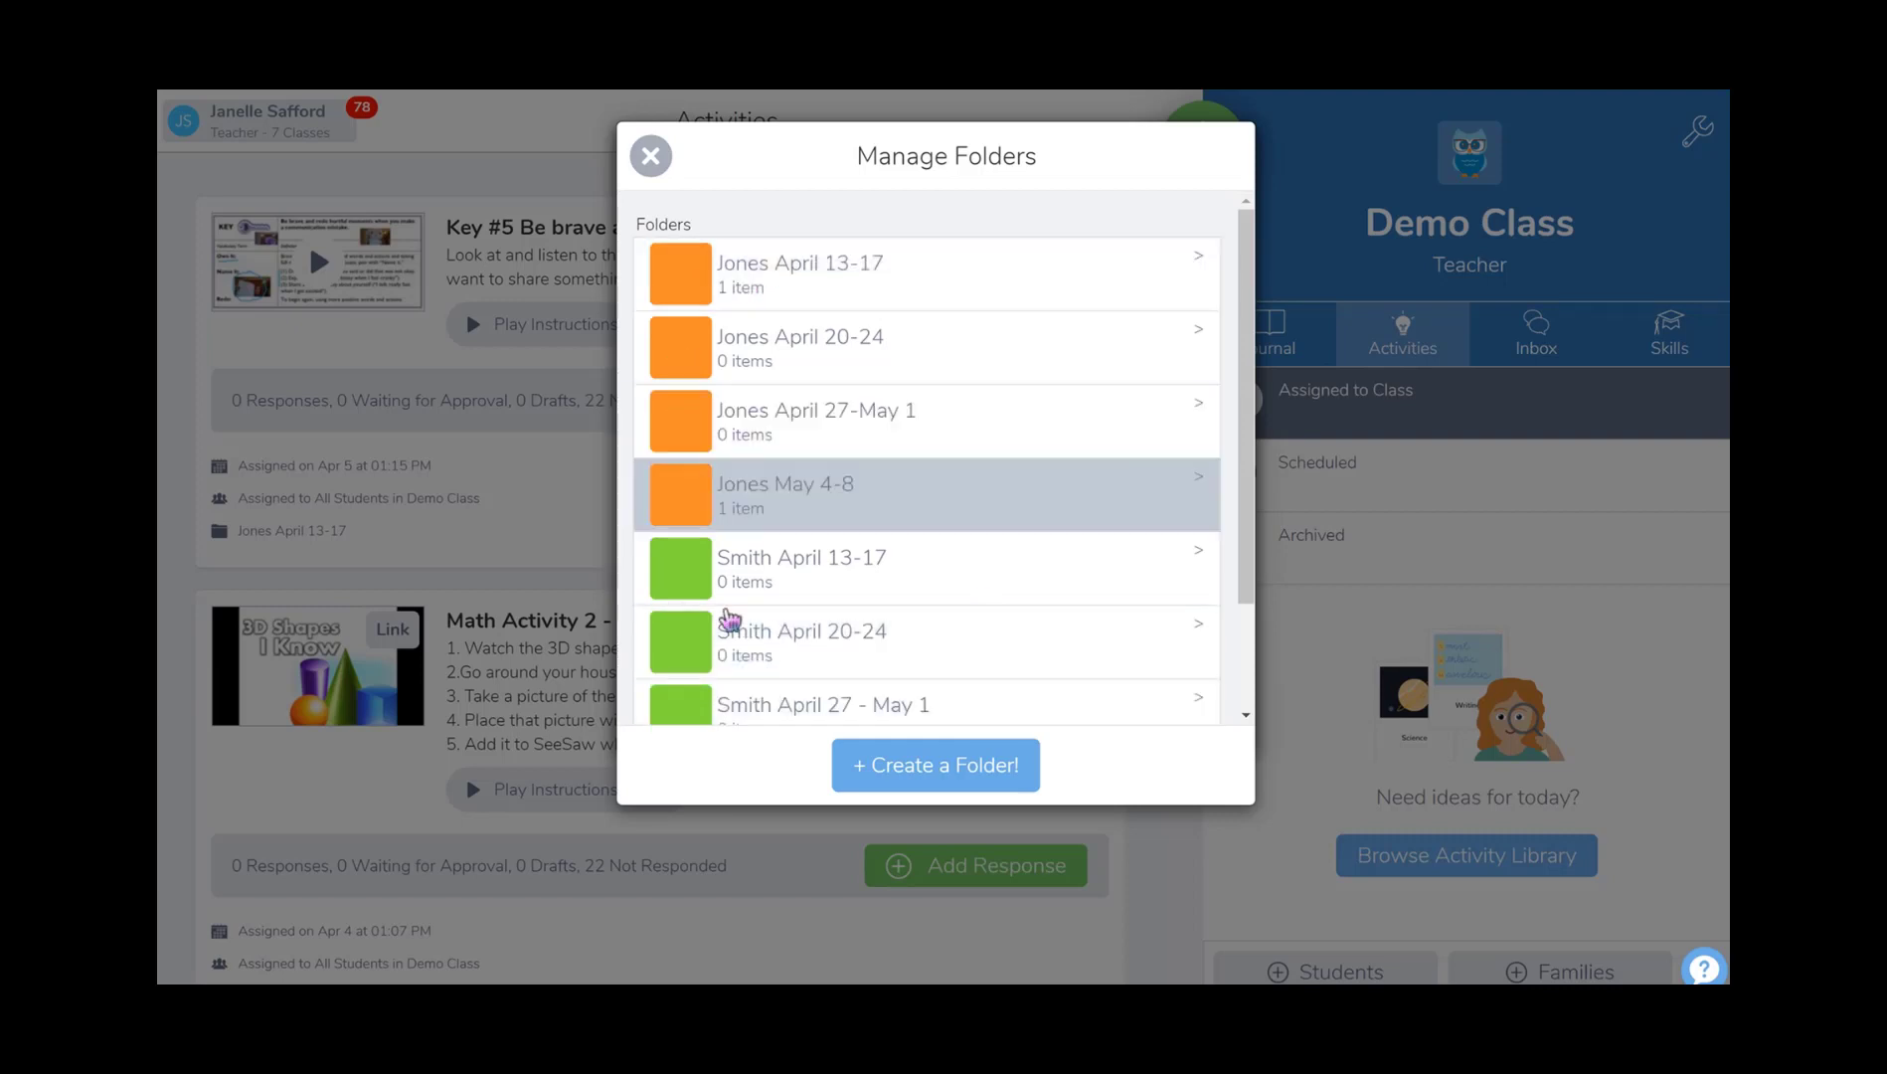
Look over the folder item counts, then close Manage Folders to return to Class Settings
{"action": "scroll", "coordinate": [825, 577], "scroll_direction": "down", "scroll_amount": 2}
{"action": "scroll", "coordinate": [825, 577], "scroll_direction": "up", "scroll_amount": 2}
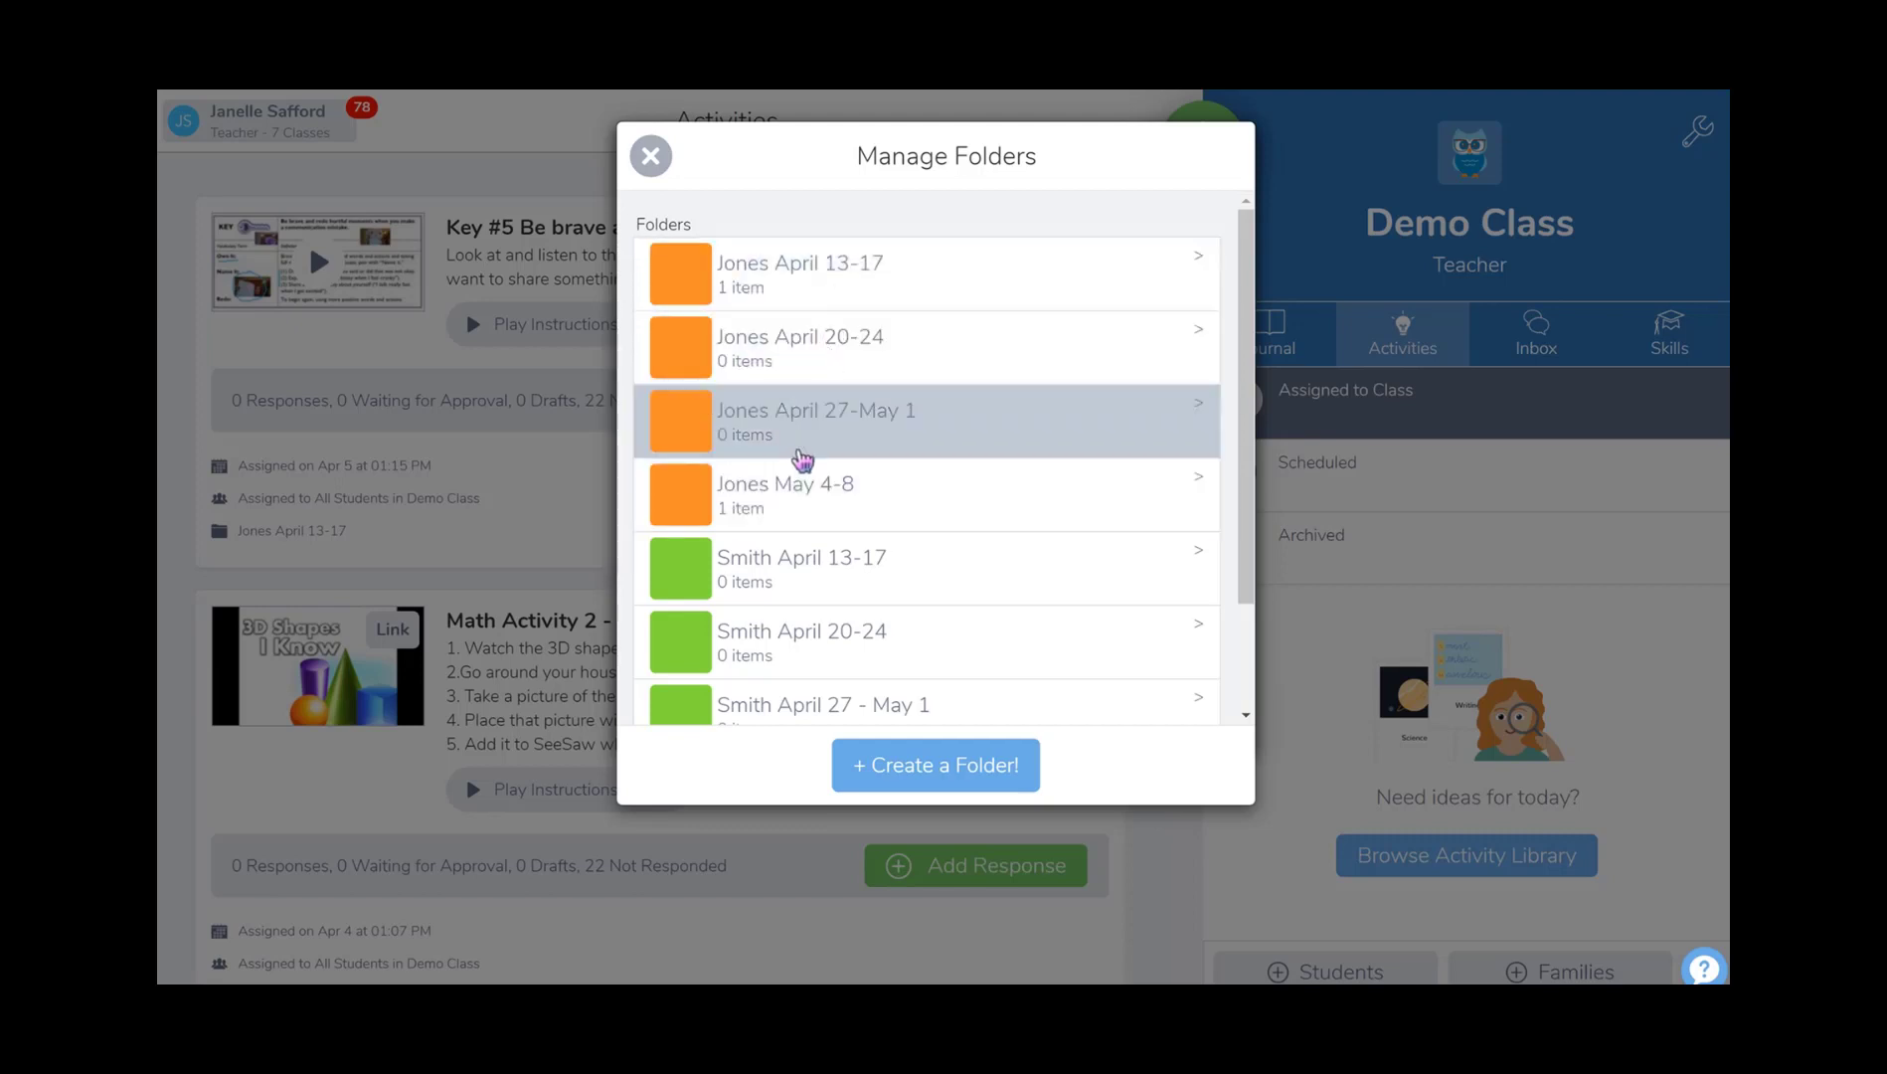
{"action": "scroll", "coordinate": [804, 457], "scroll_direction": "down", "scroll_amount": 2}
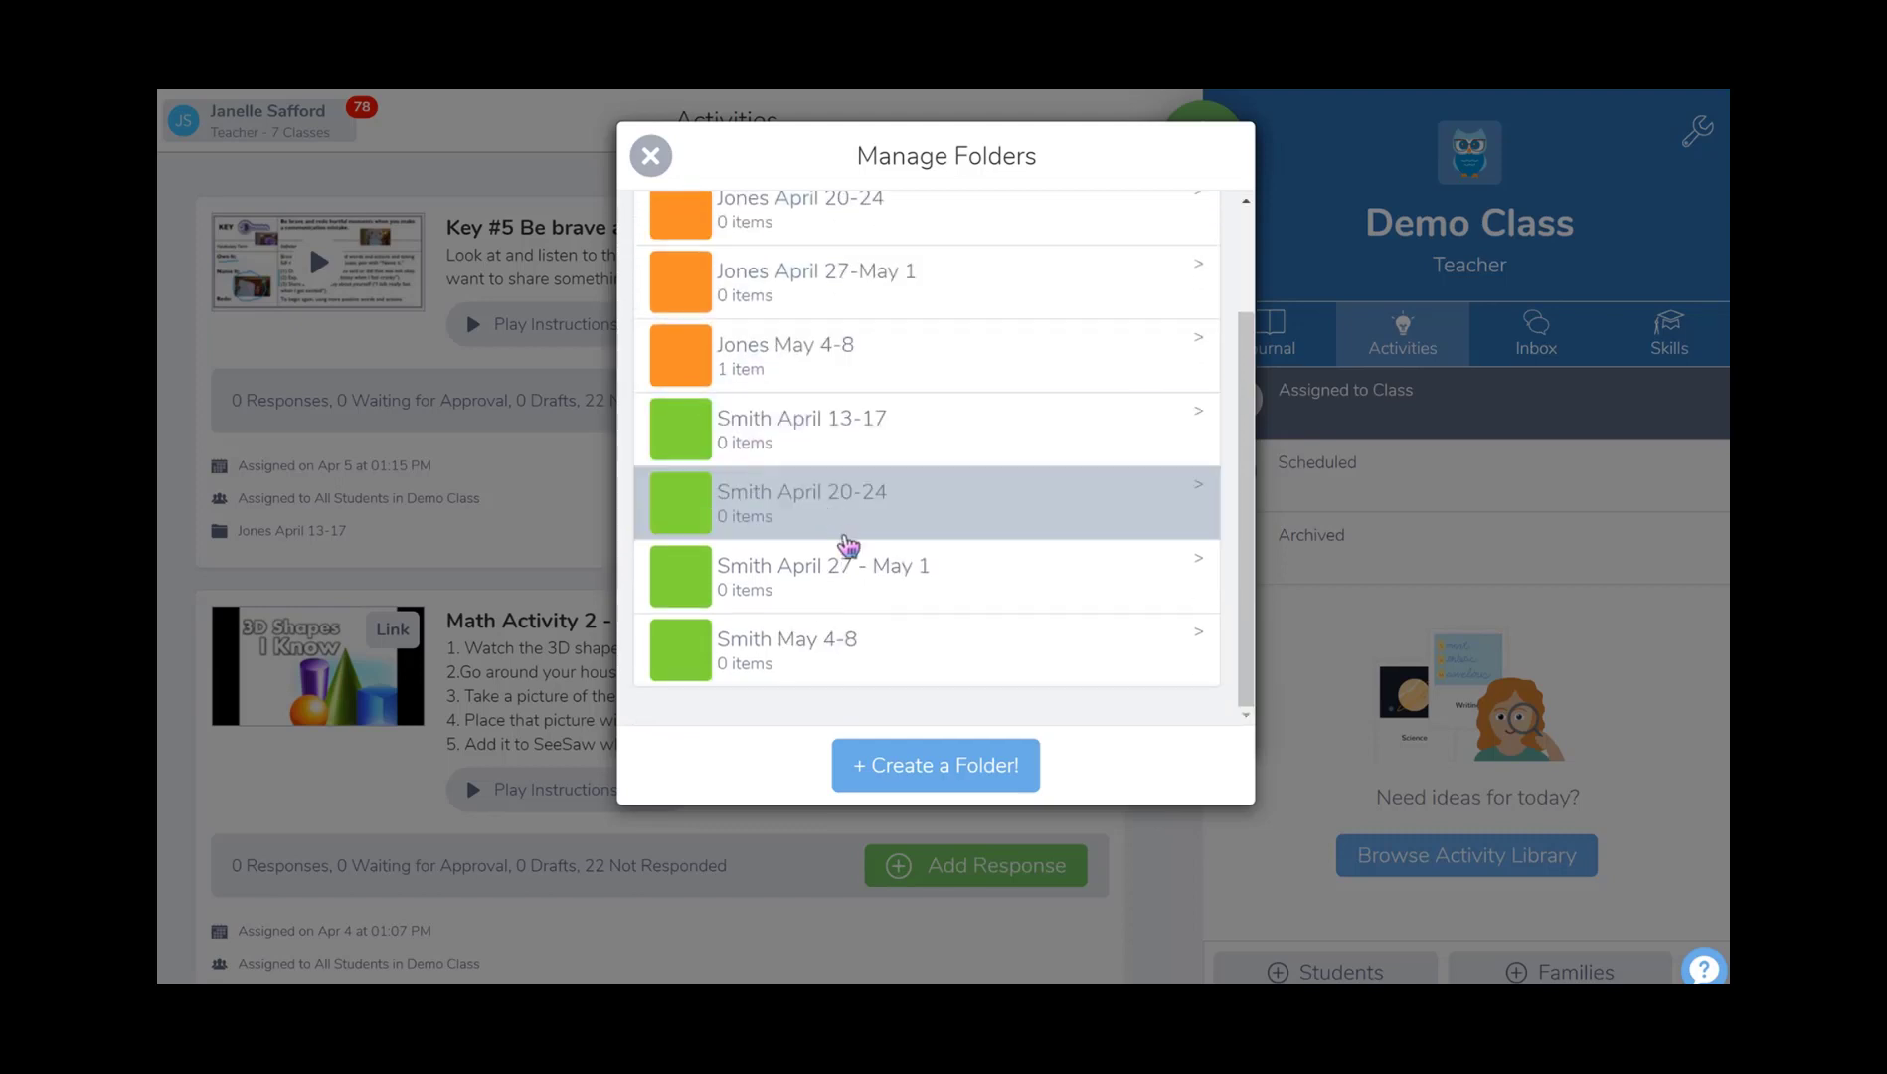
{"action": "scroll", "coordinate": [848, 545], "scroll_direction": "up", "scroll_amount": 2}
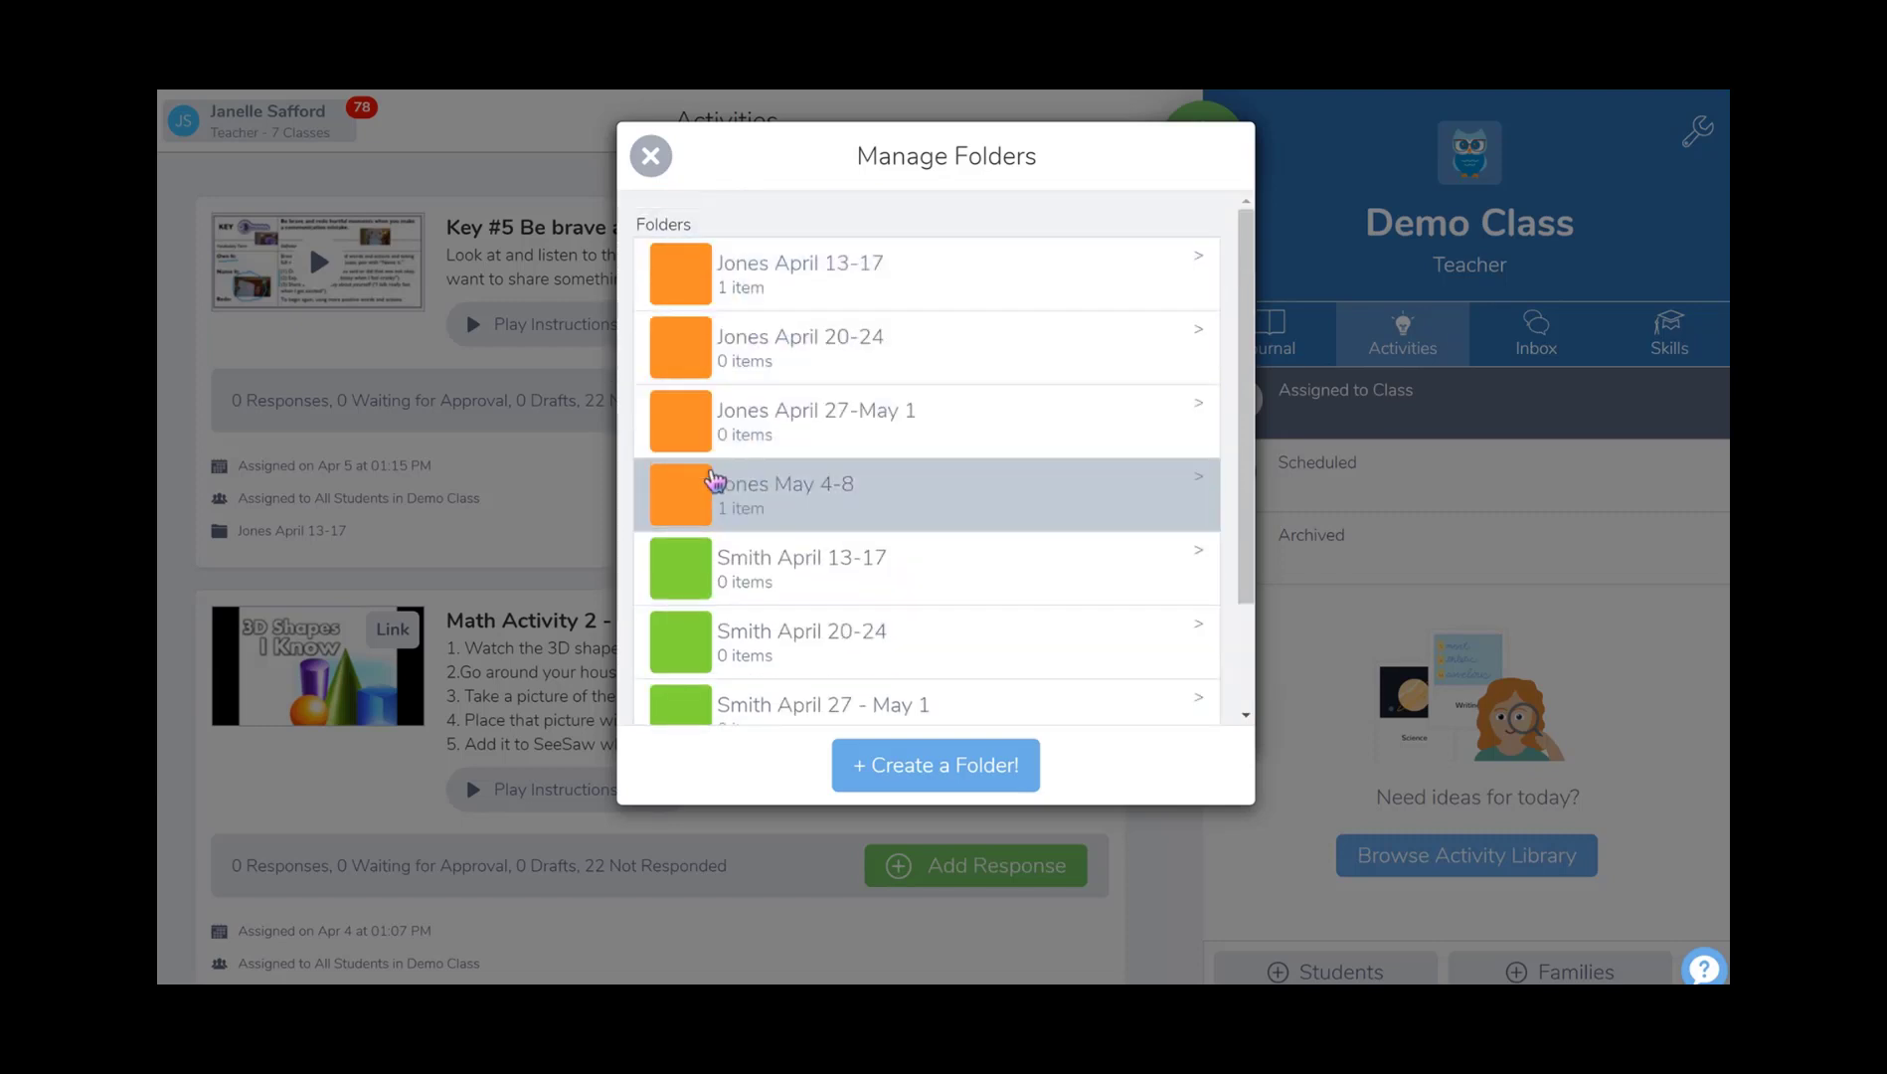
{"action": "scroll", "coordinate": [756, 477], "scroll_direction": "down", "scroll_amount": 1}
{"action": "scroll", "coordinate": [751, 482], "scroll_direction": "down", "scroll_amount": 2}
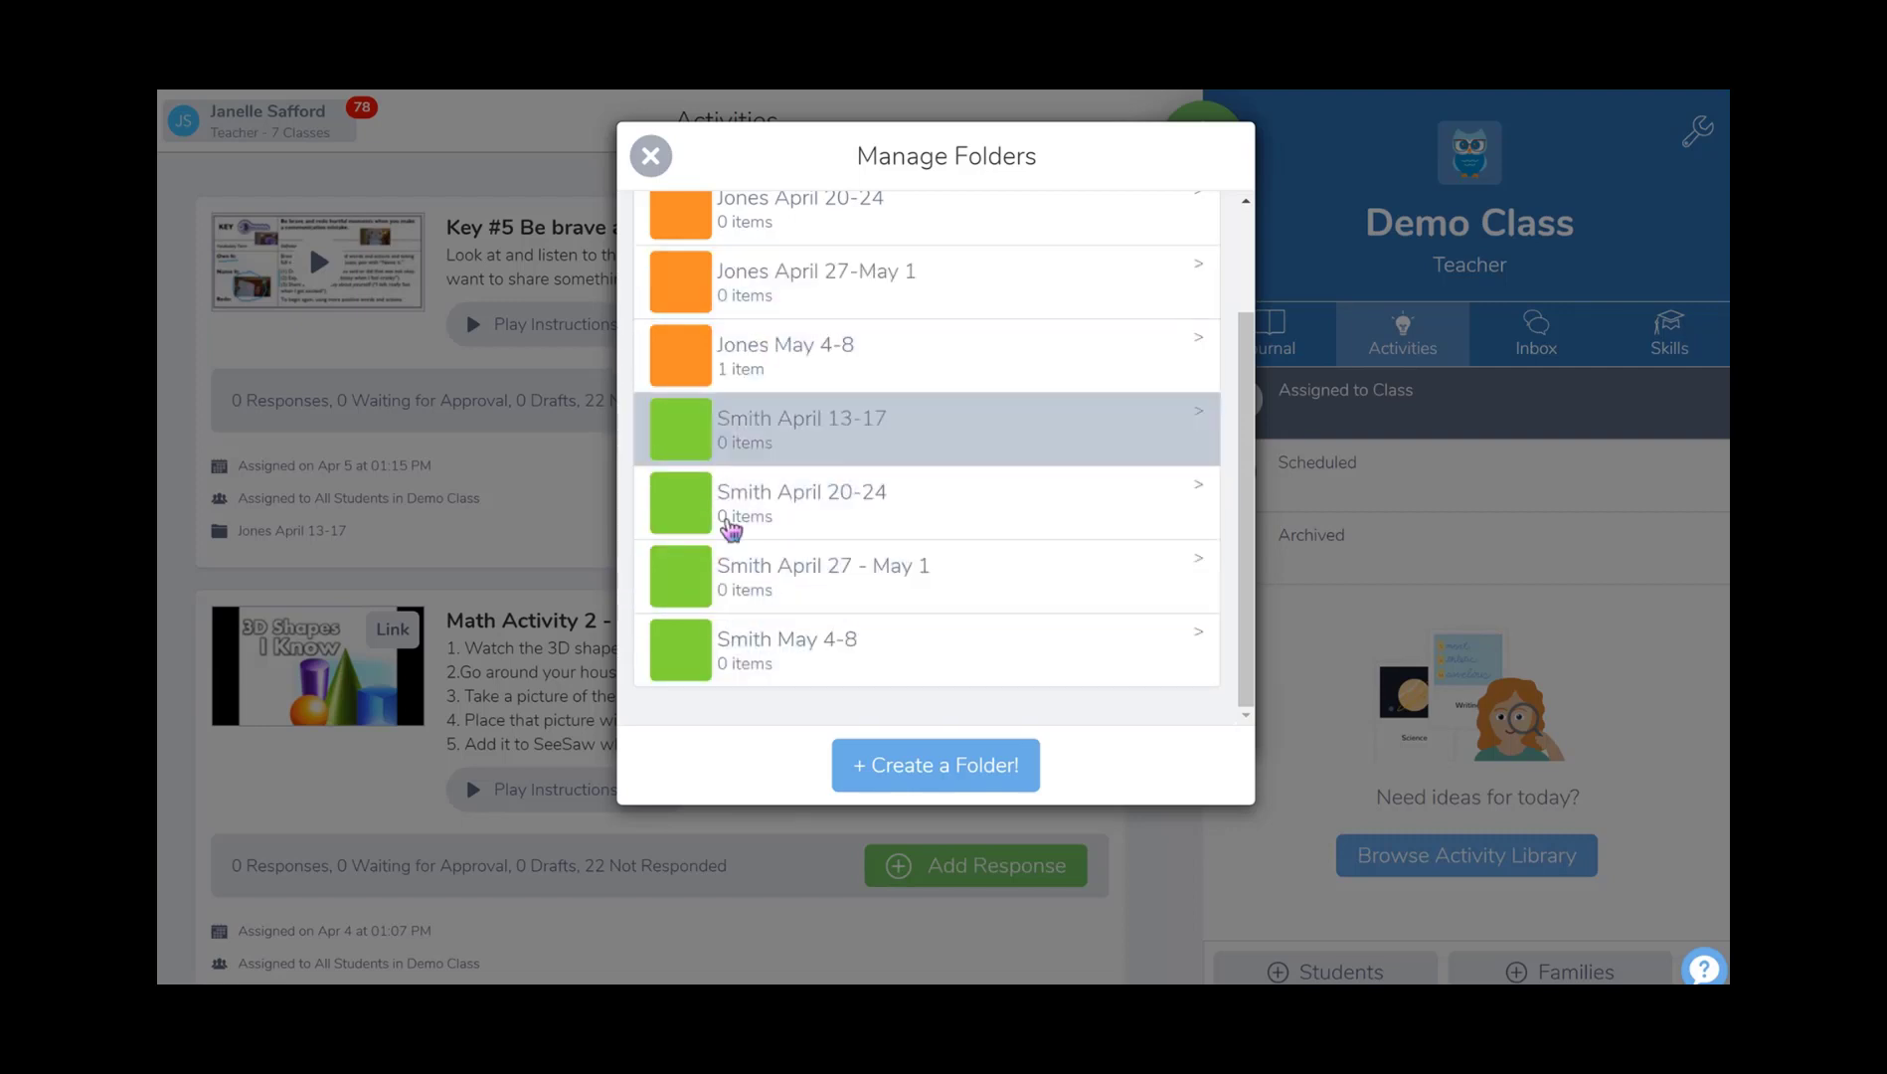
{"action": "left_click", "coordinate": [652, 157]}
Close Class Settings, browse the Activities feed, then switch to the class Journal feed
{"action": "left_click", "coordinate": [652, 157]}
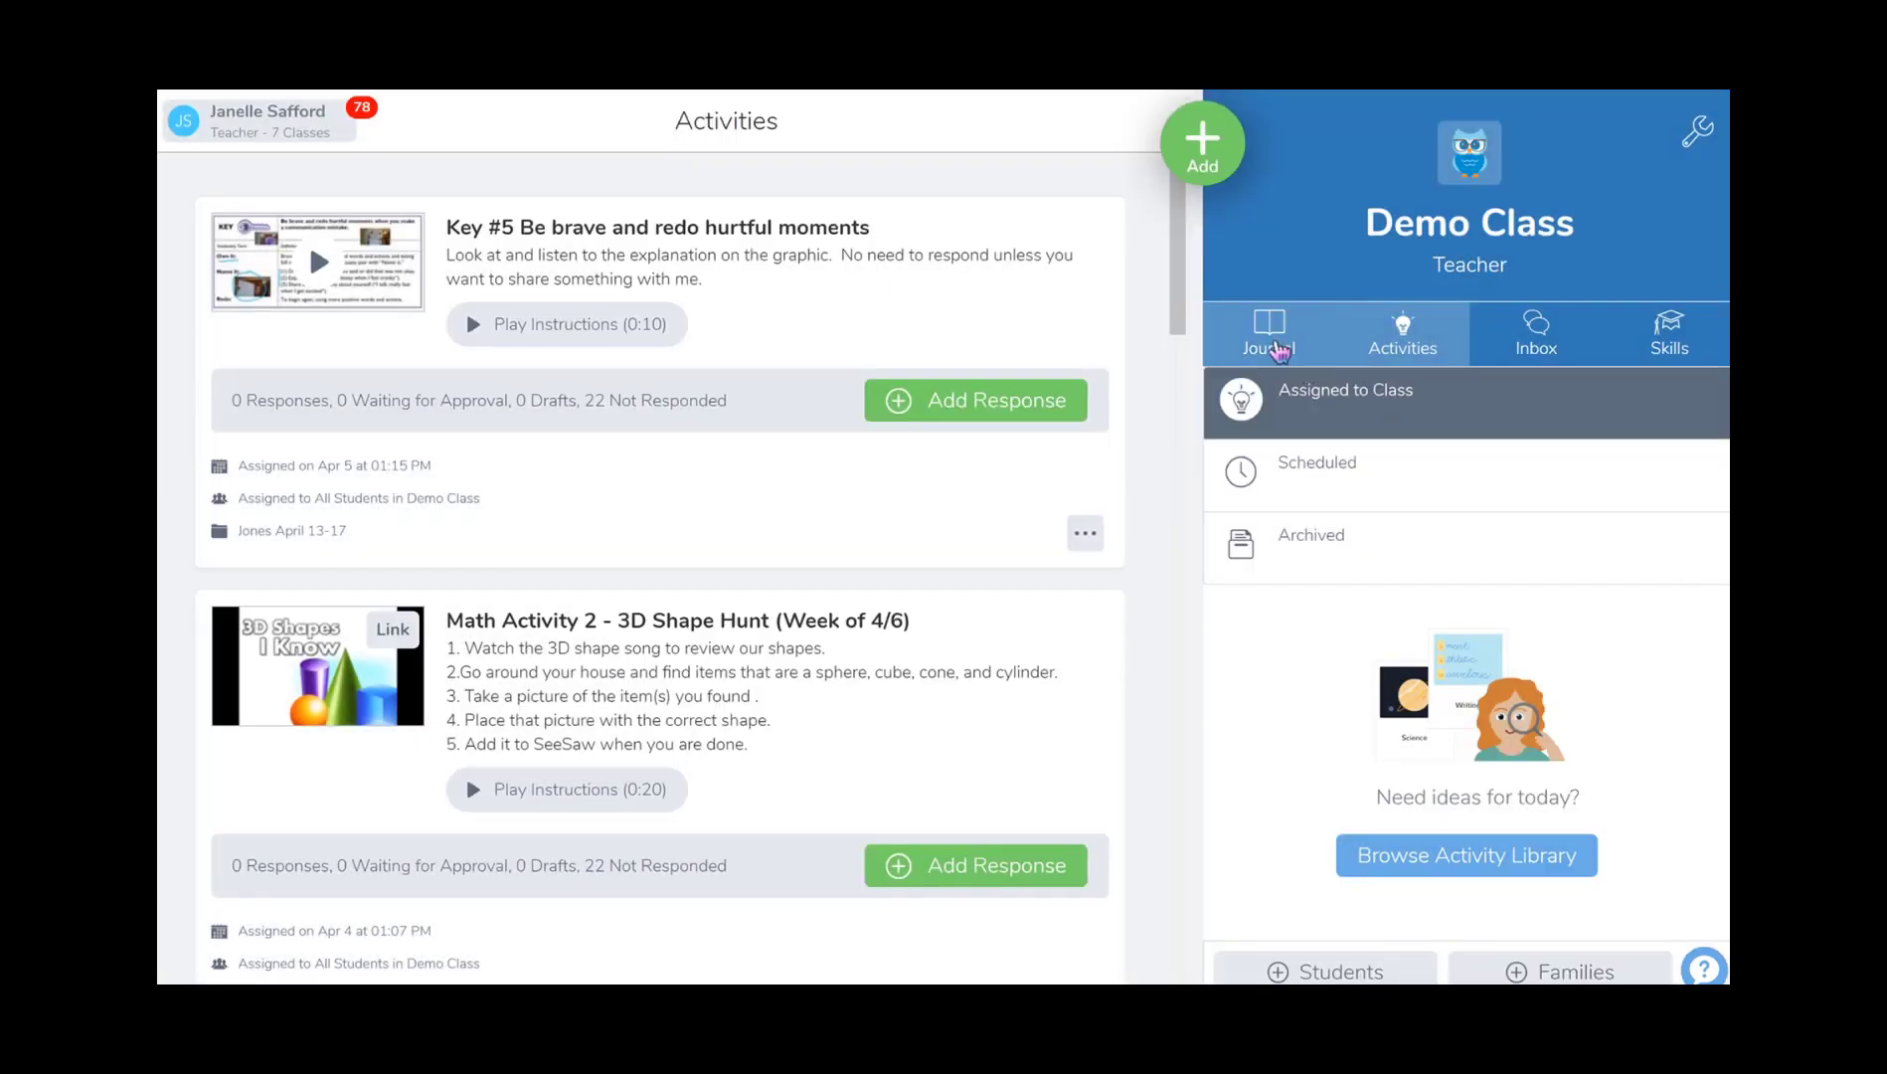
{"action": "left_click", "coordinate": [1377, 344]}
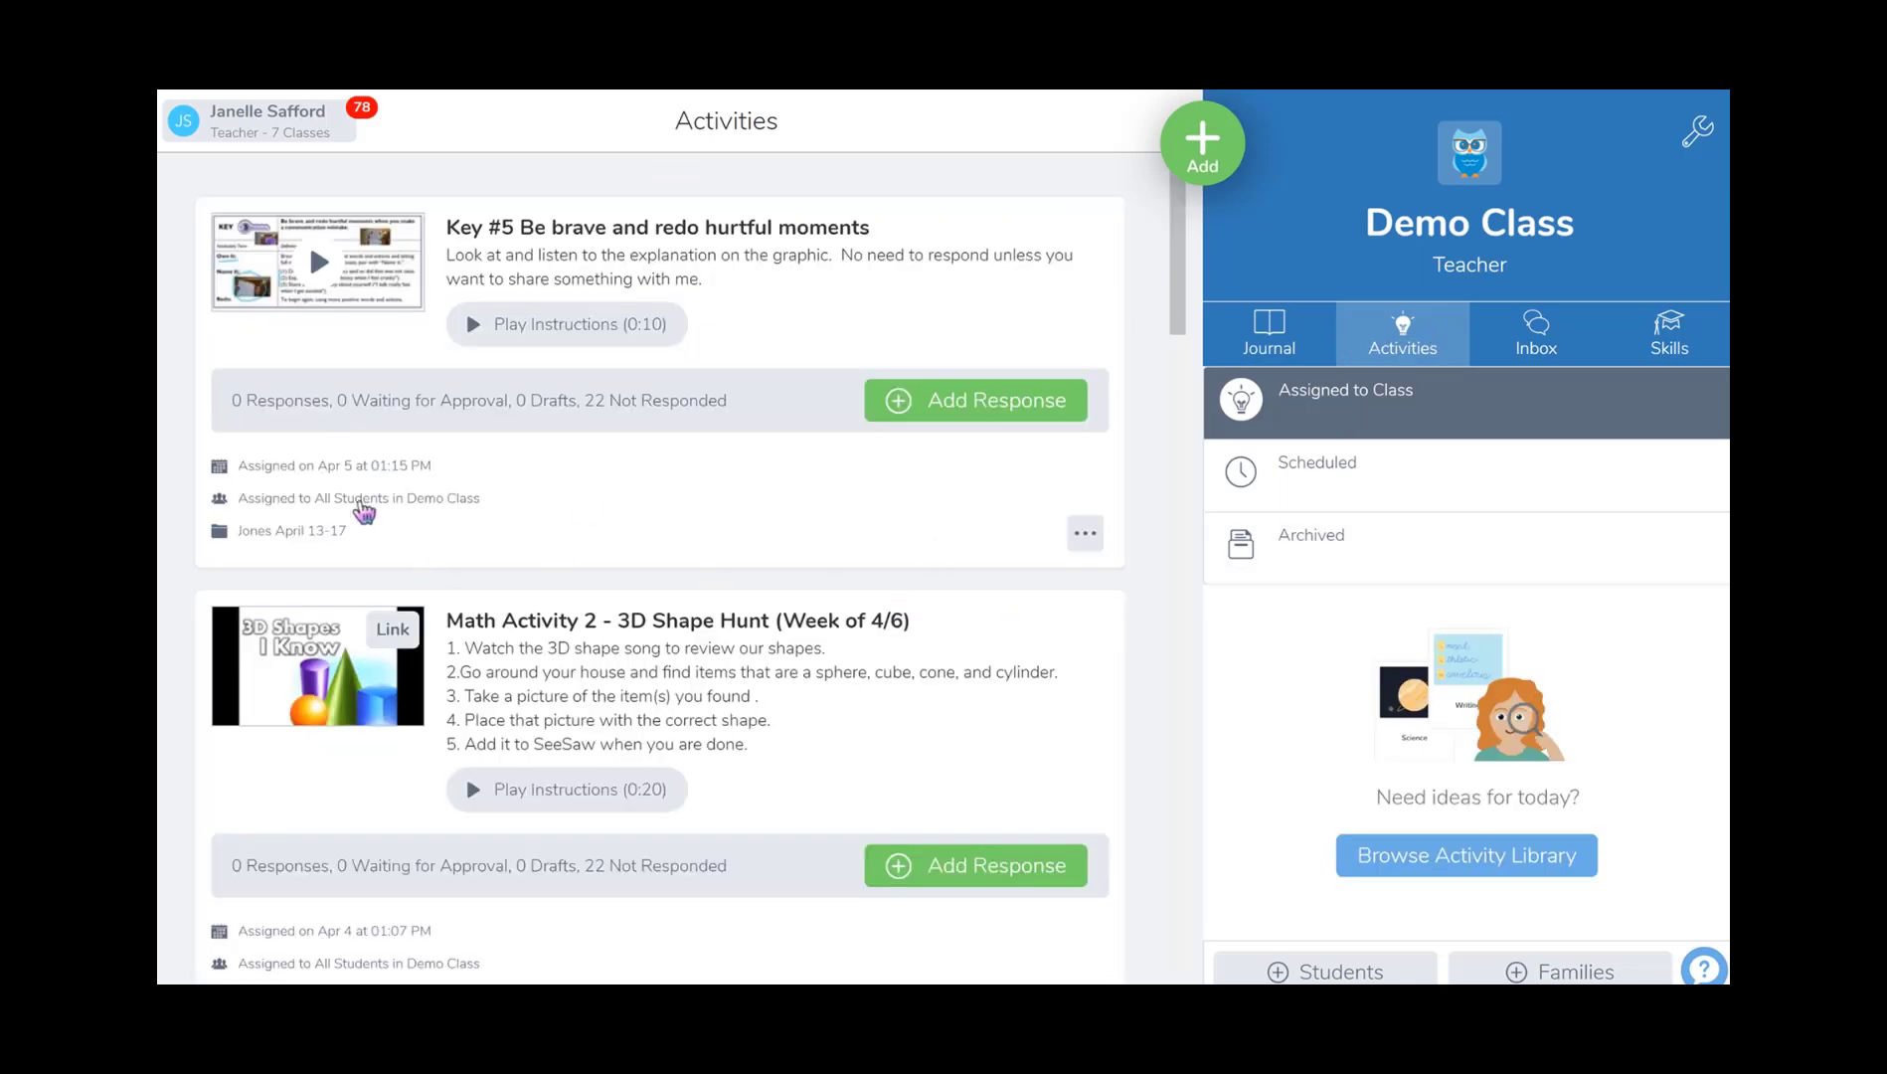
{"action": "scroll", "coordinate": [288, 457], "scroll_direction": "down", "scroll_amount": 1}
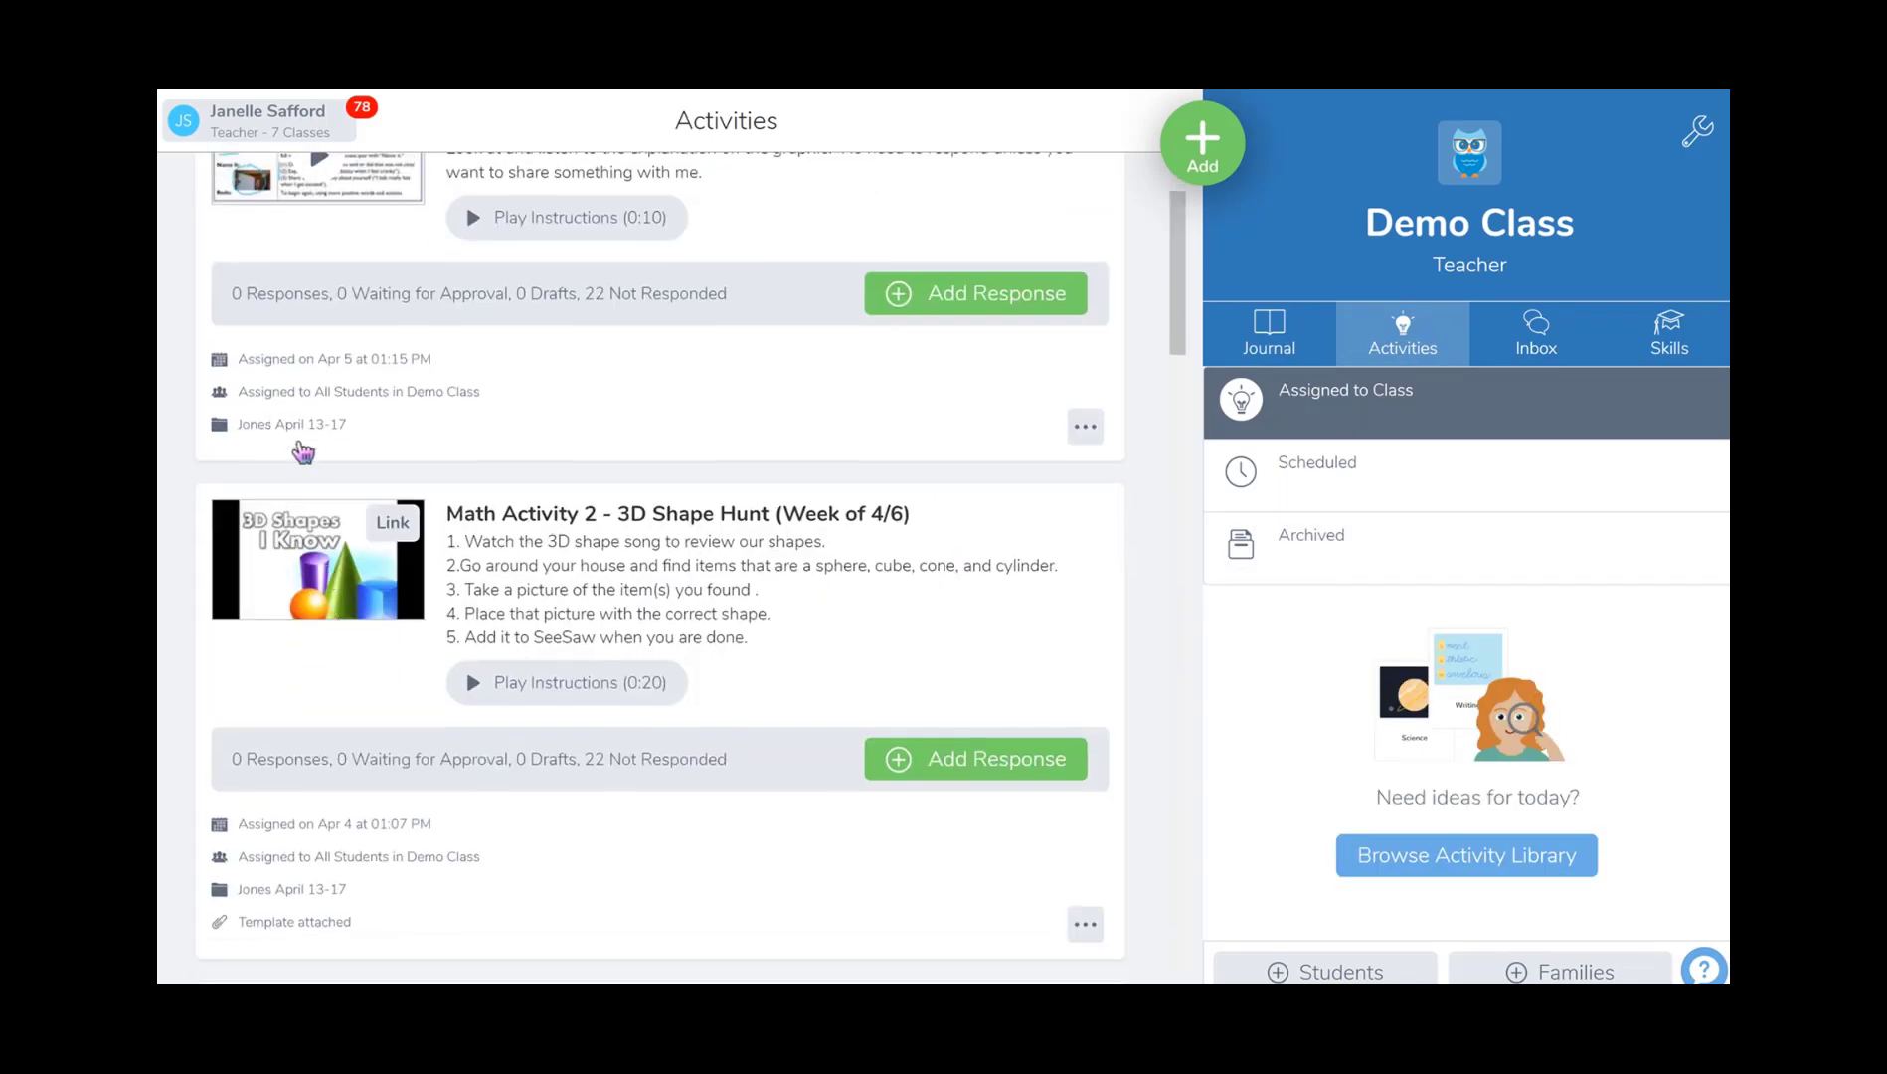
{"action": "scroll", "coordinate": [368, 637], "scroll_direction": "down", "scroll_amount": 3}
{"action": "scroll", "coordinate": [341, 712], "scroll_direction": "down", "scroll_amount": 10}
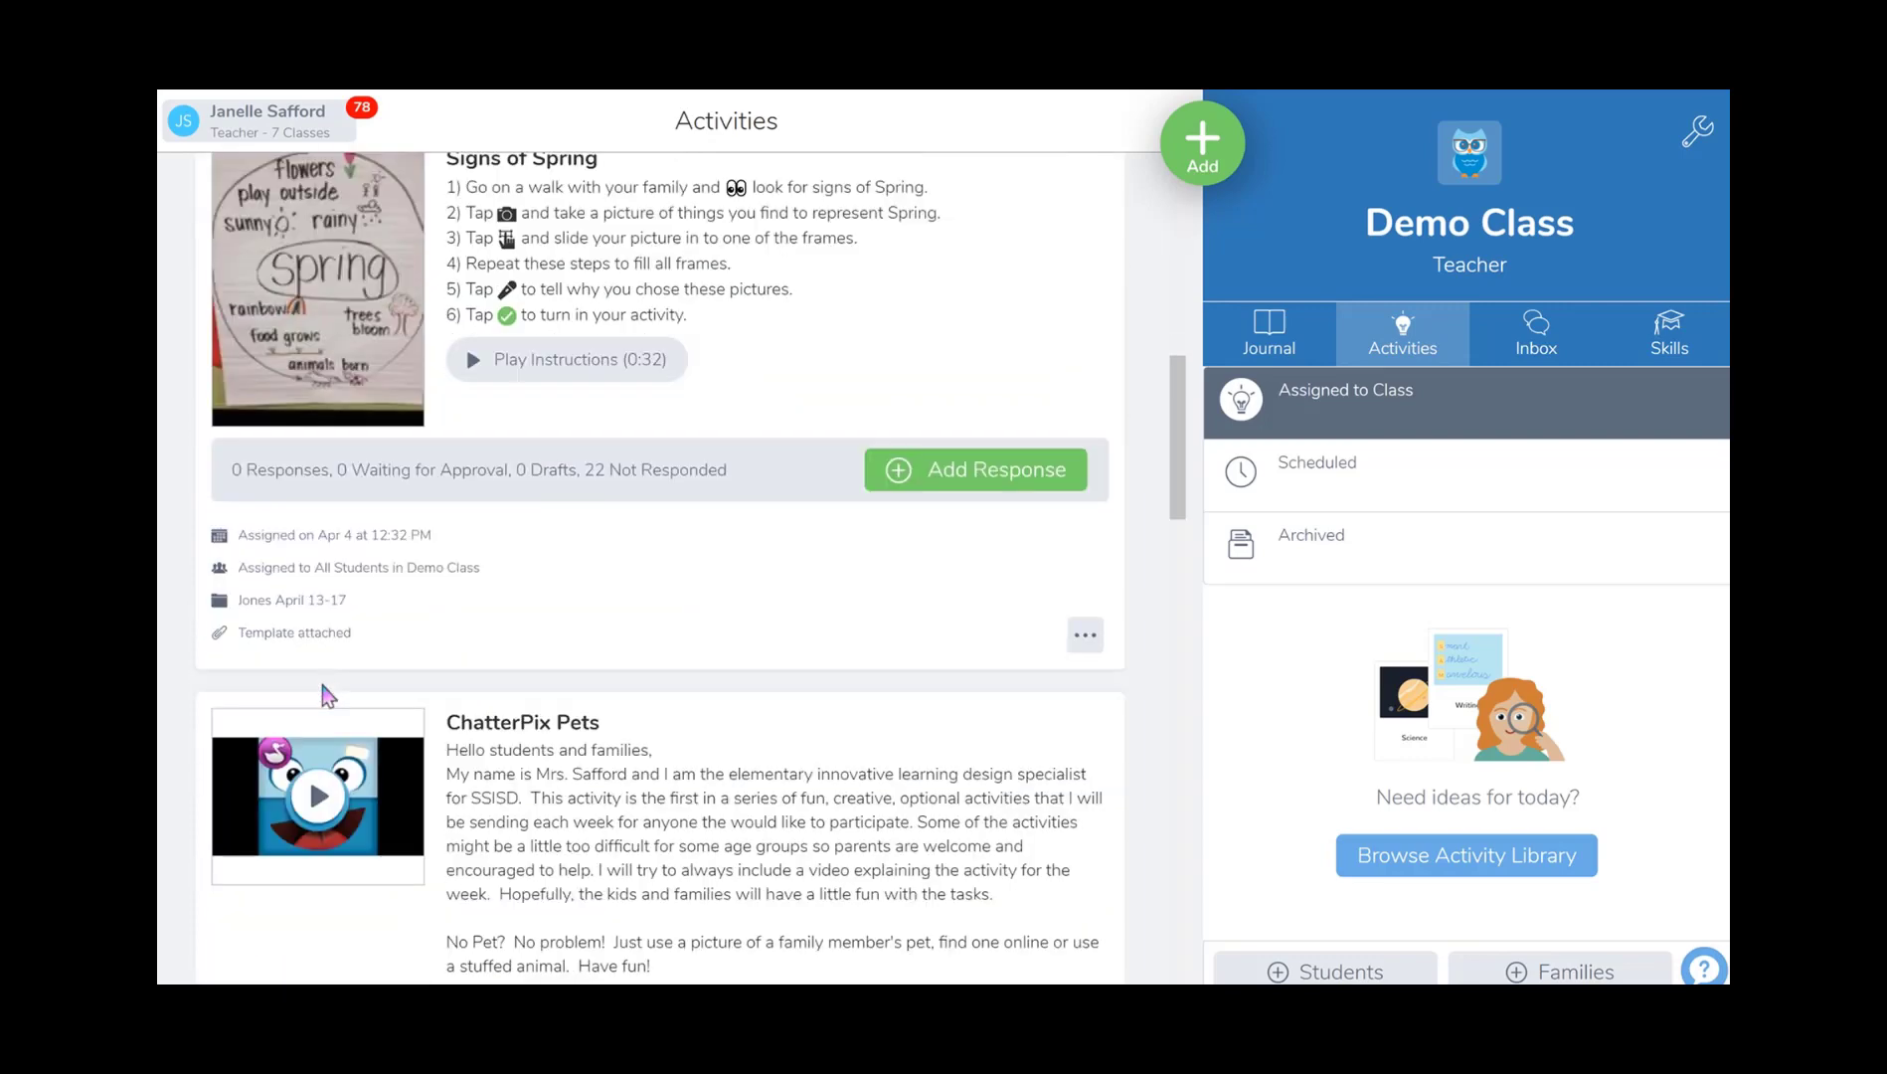
{"action": "scroll", "coordinate": [626, 609], "scroll_direction": "down", "scroll_amount": 3}
{"action": "scroll", "coordinate": [653, 637], "scroll_direction": "up", "scroll_amount": 15}
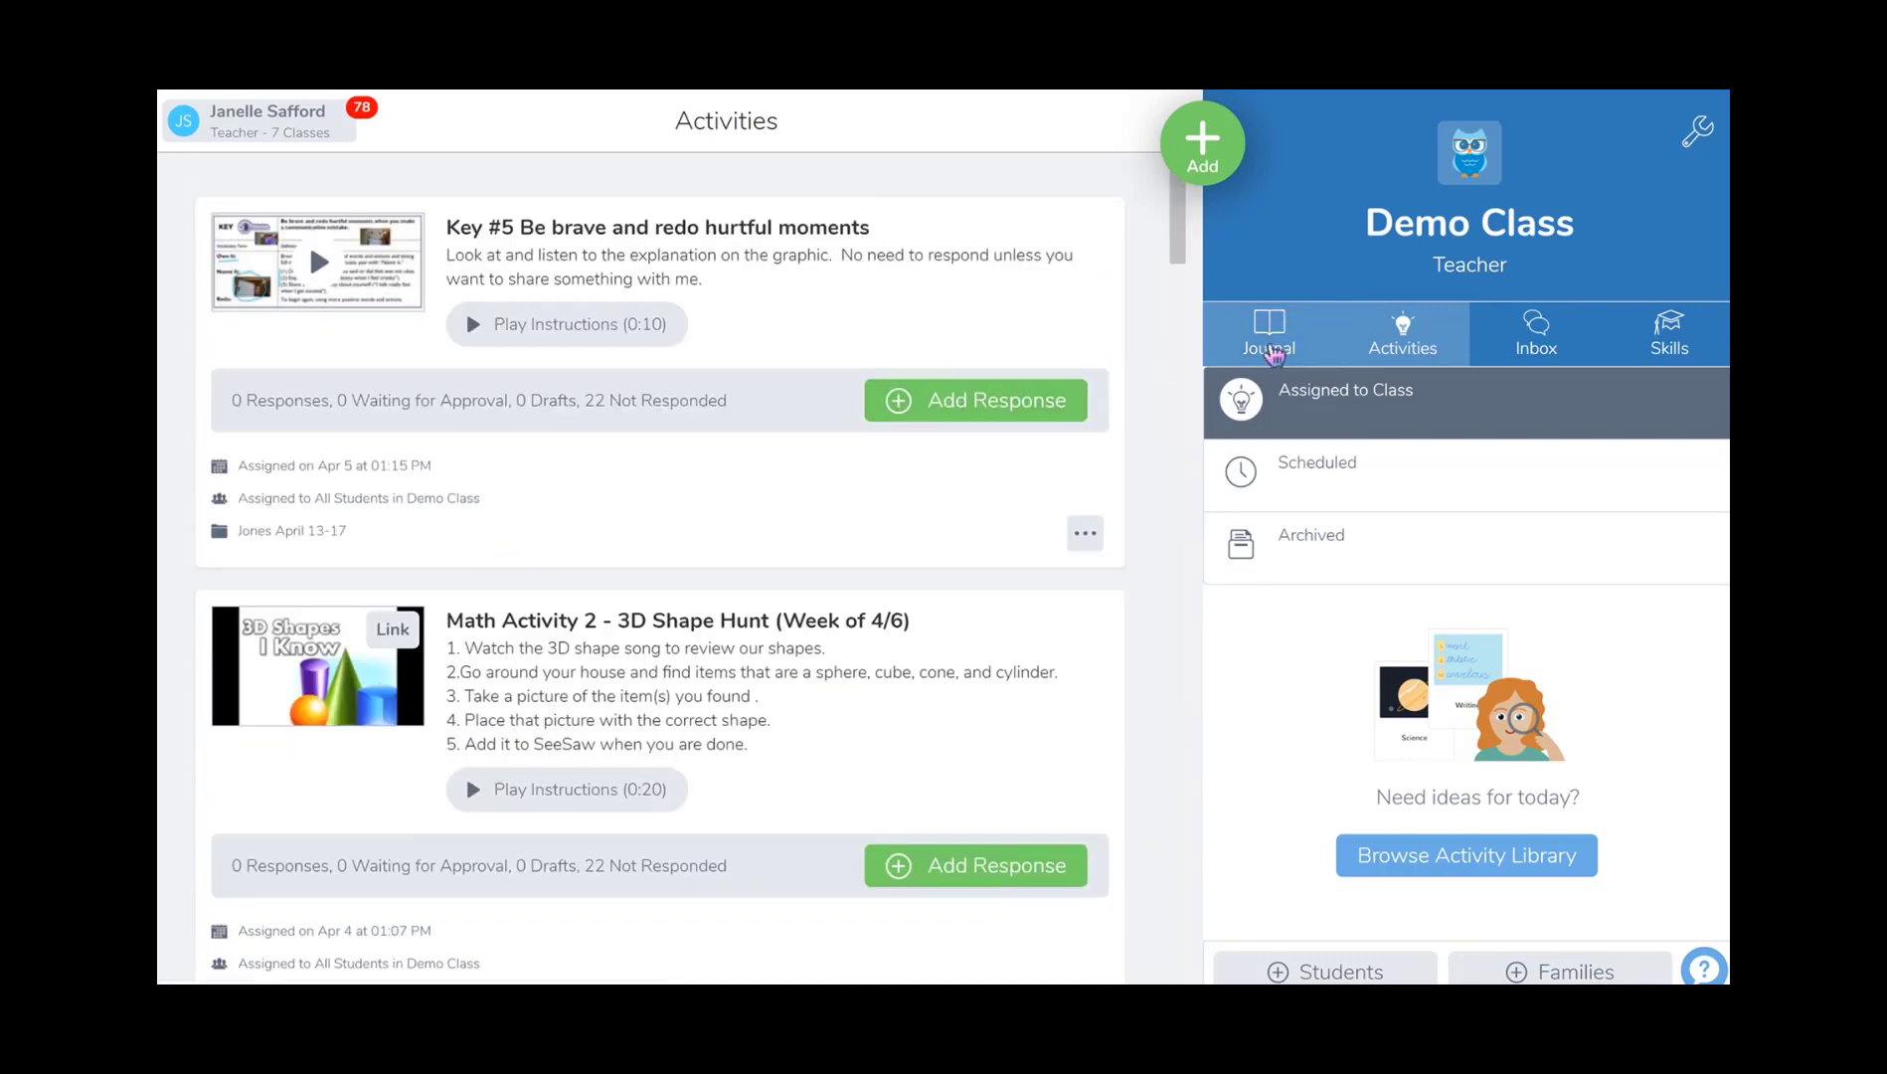
{"action": "left_click", "coordinate": [1271, 338]}
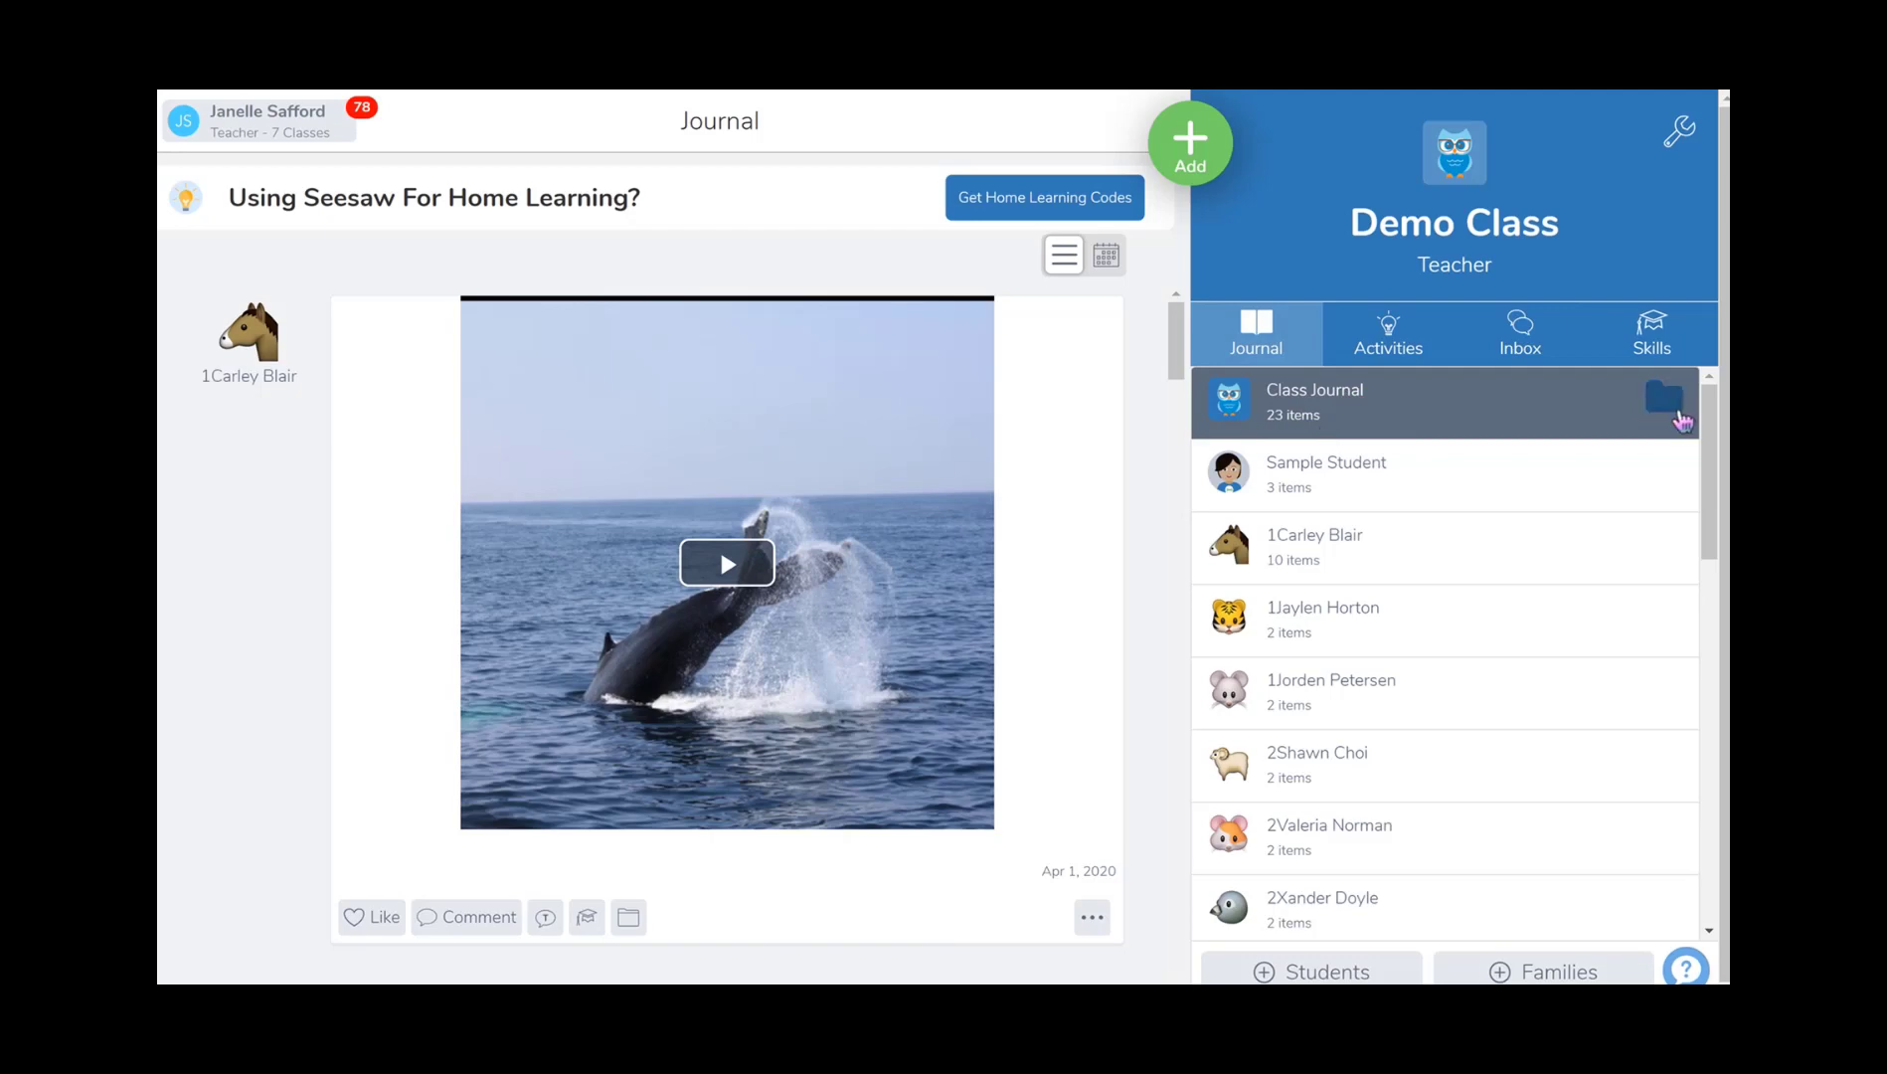
Filter the Class Journal to the Jones April 13-17 folder, then return to Activities
{"action": "left_click", "coordinate": [1667, 400]}
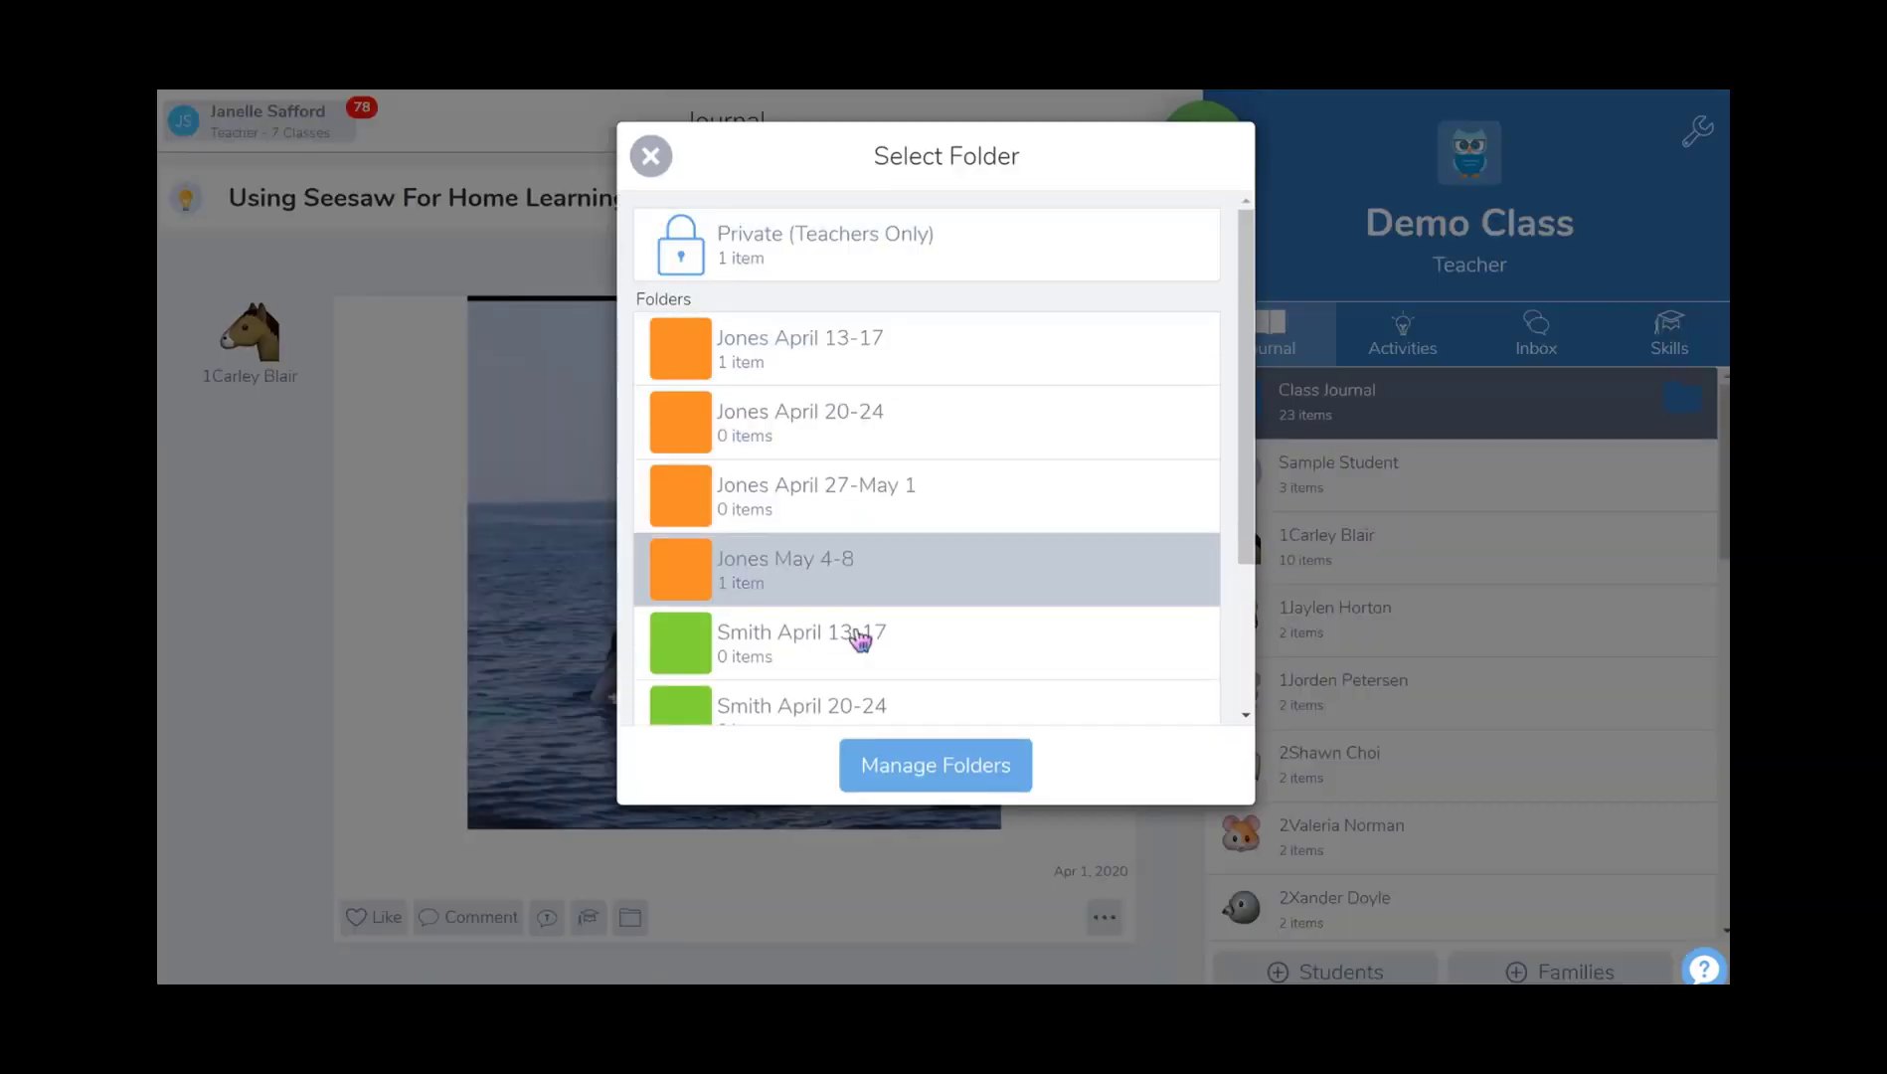
{"action": "scroll", "coordinate": [926, 371], "scroll_direction": "down", "scroll_amount": 3}
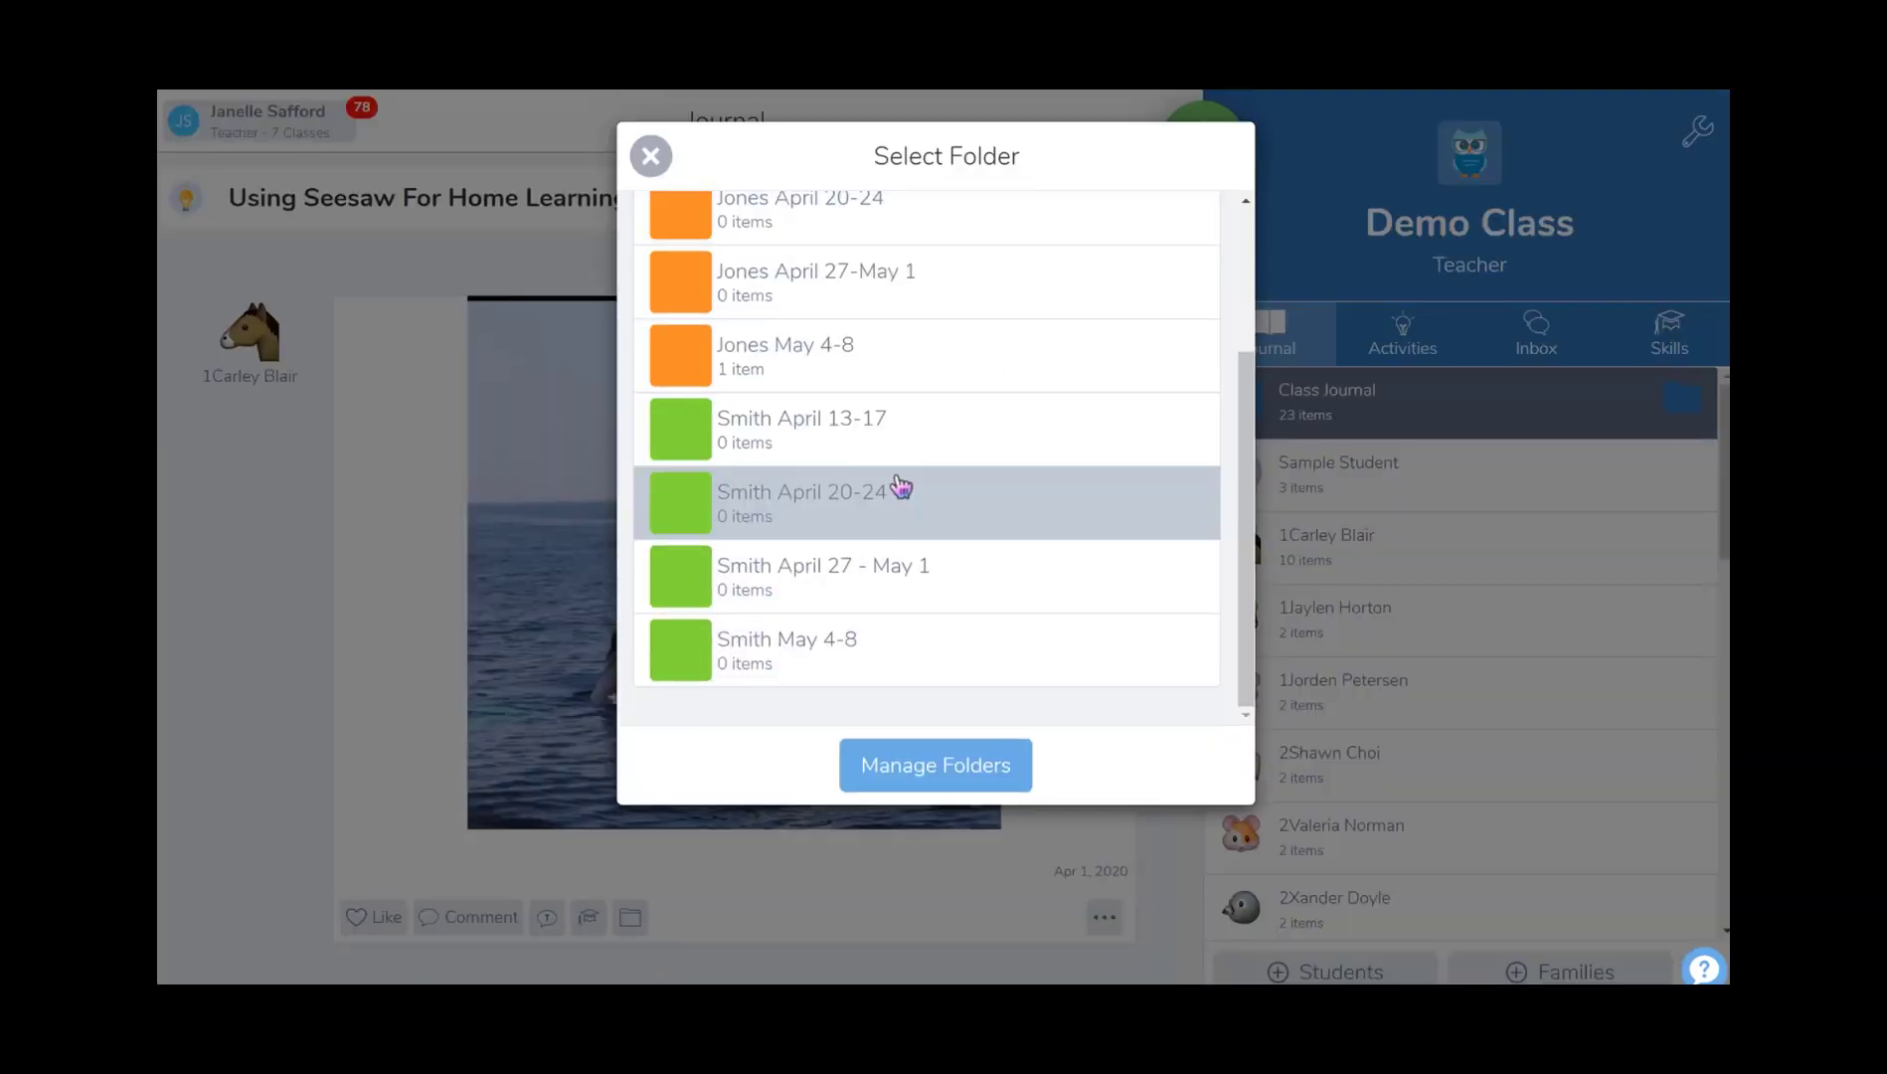
{"action": "scroll", "coordinate": [905, 493], "scroll_direction": "up", "scroll_amount": 3}
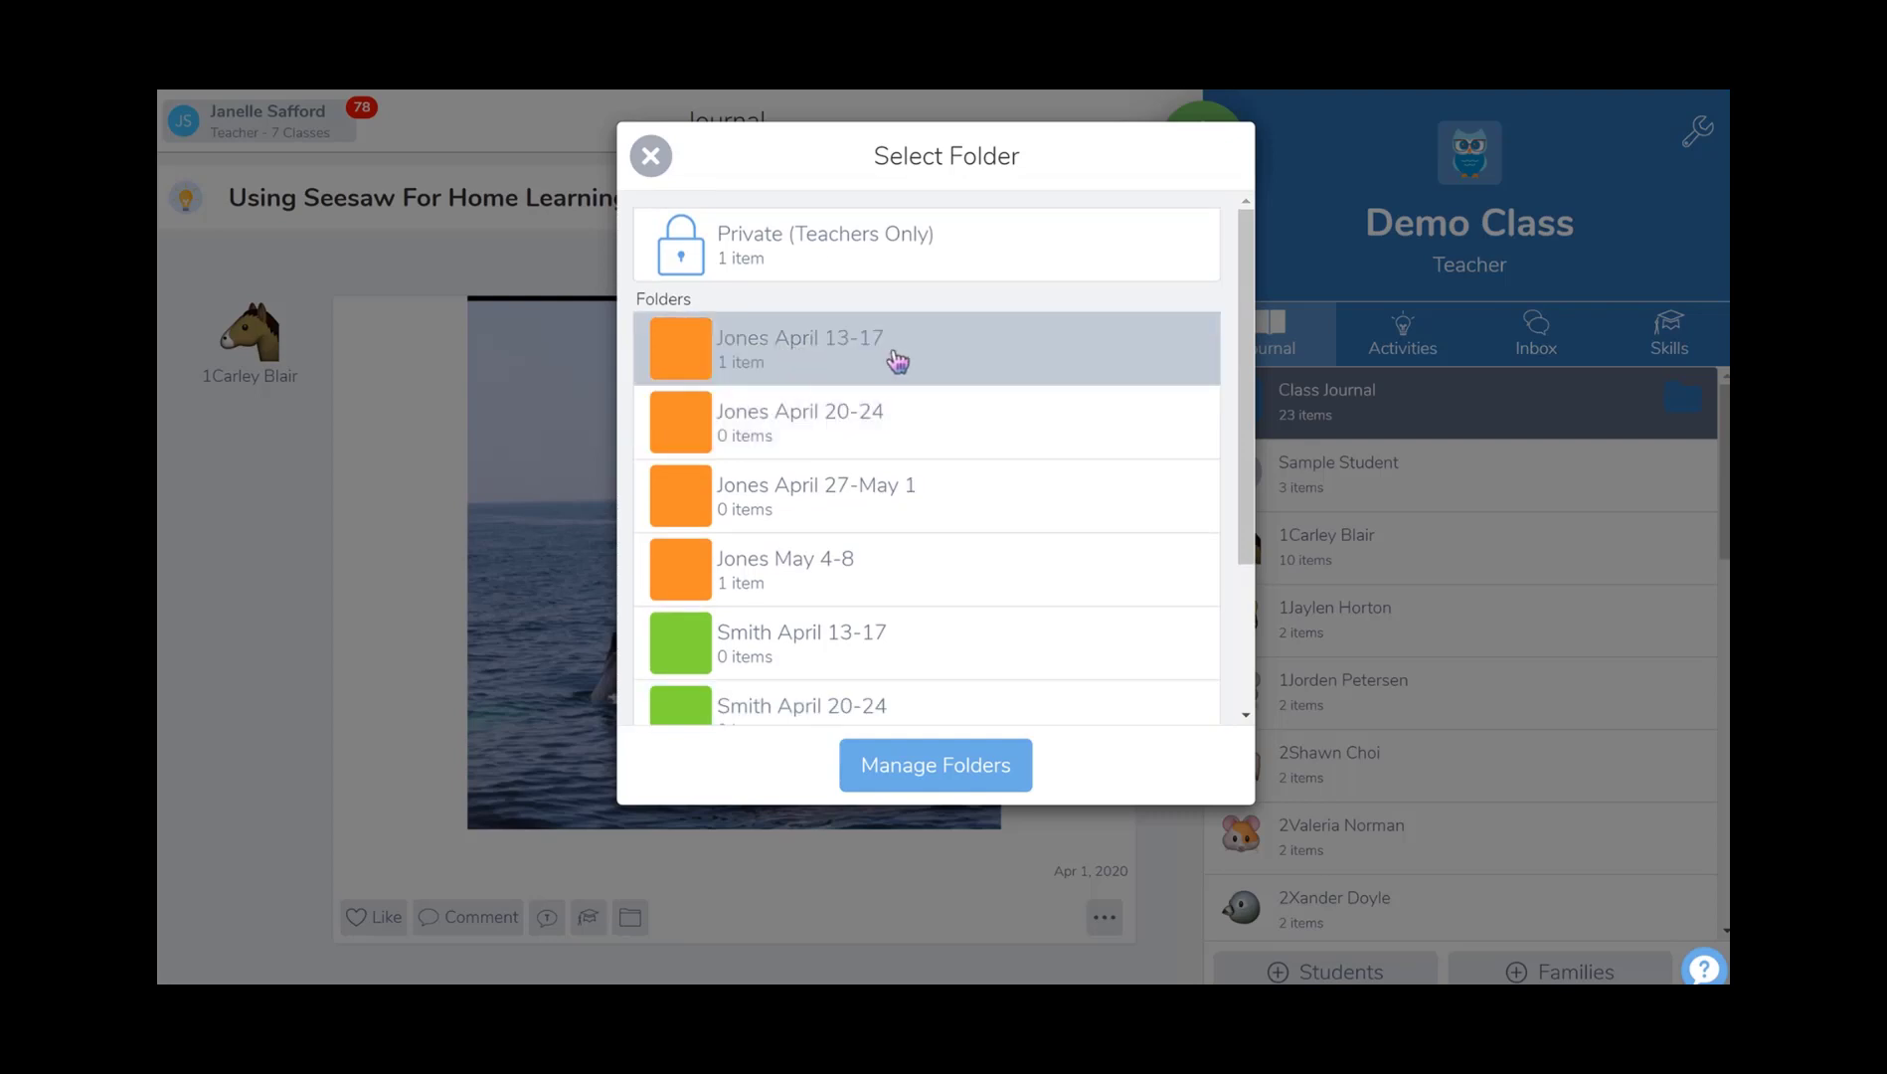
{"action": "scroll", "coordinate": [905, 379], "scroll_direction": "down", "scroll_amount": 1}
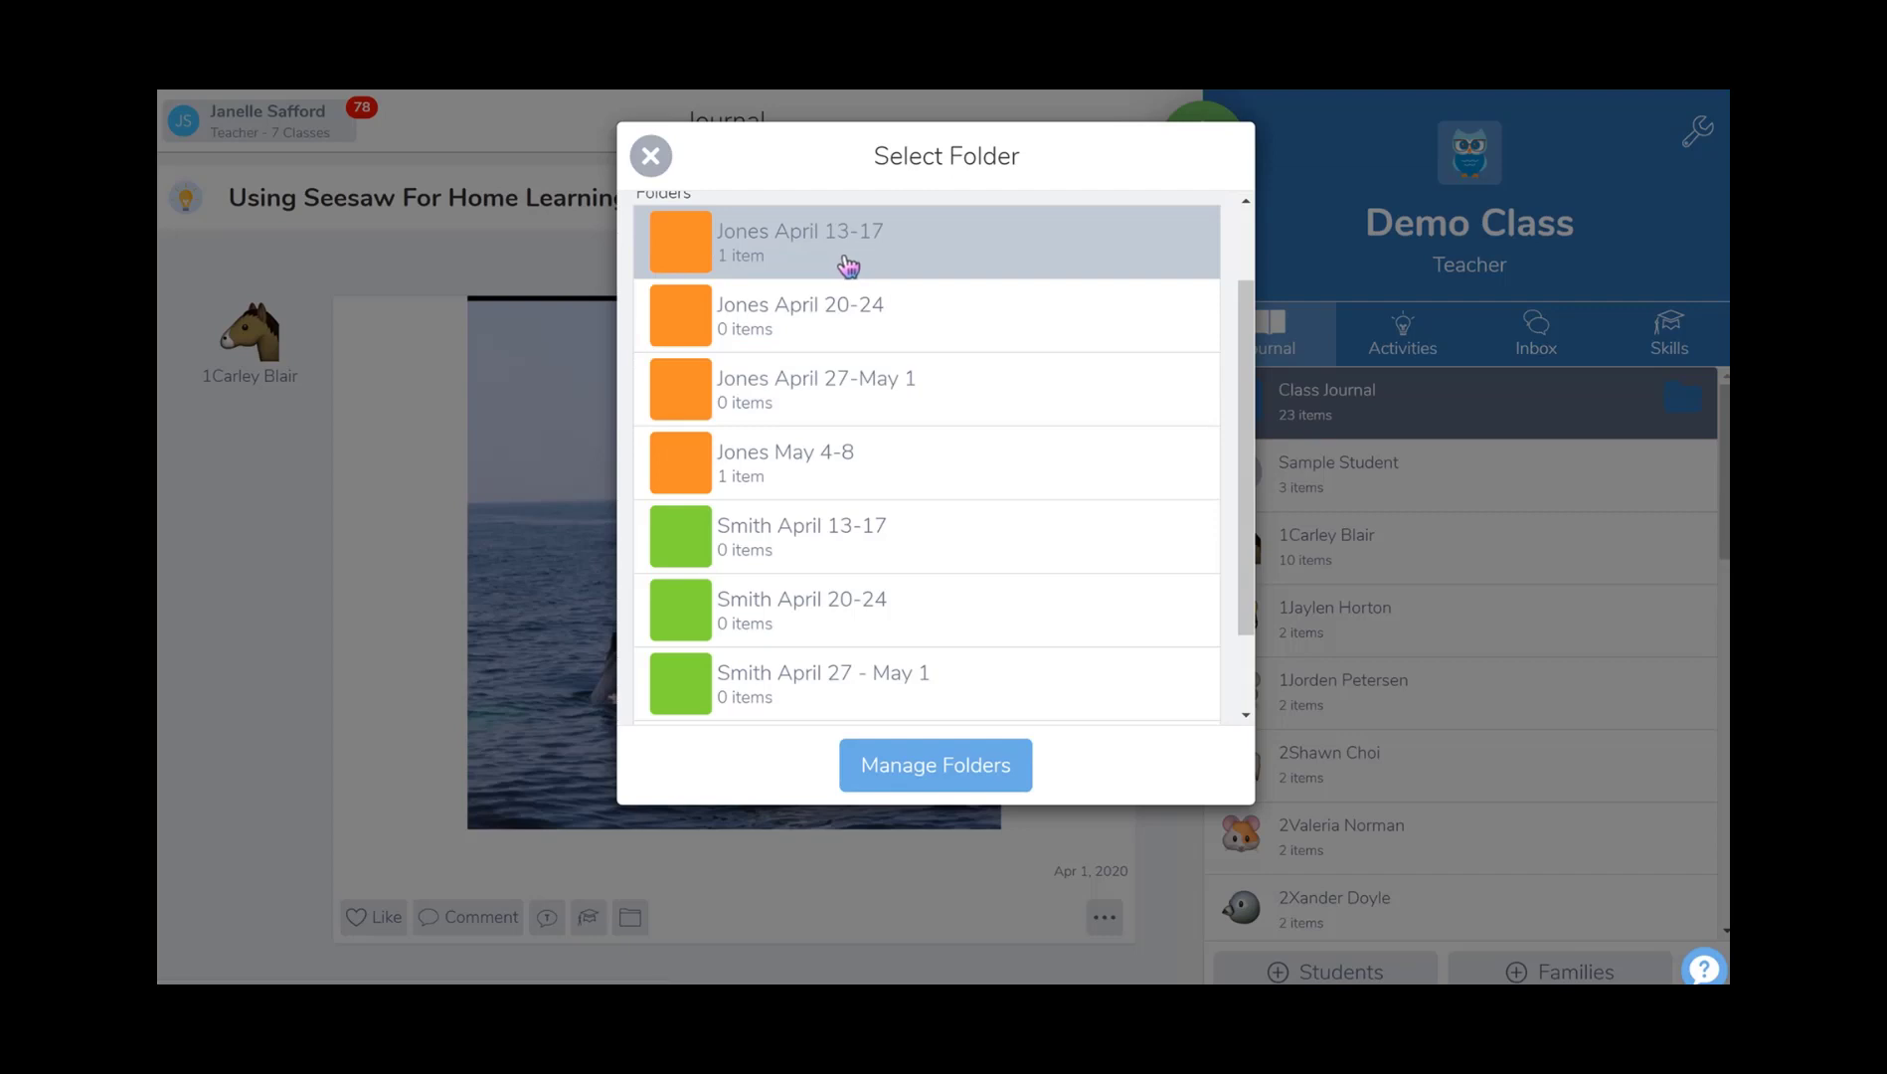
{"action": "left_click", "coordinate": [844, 265]}
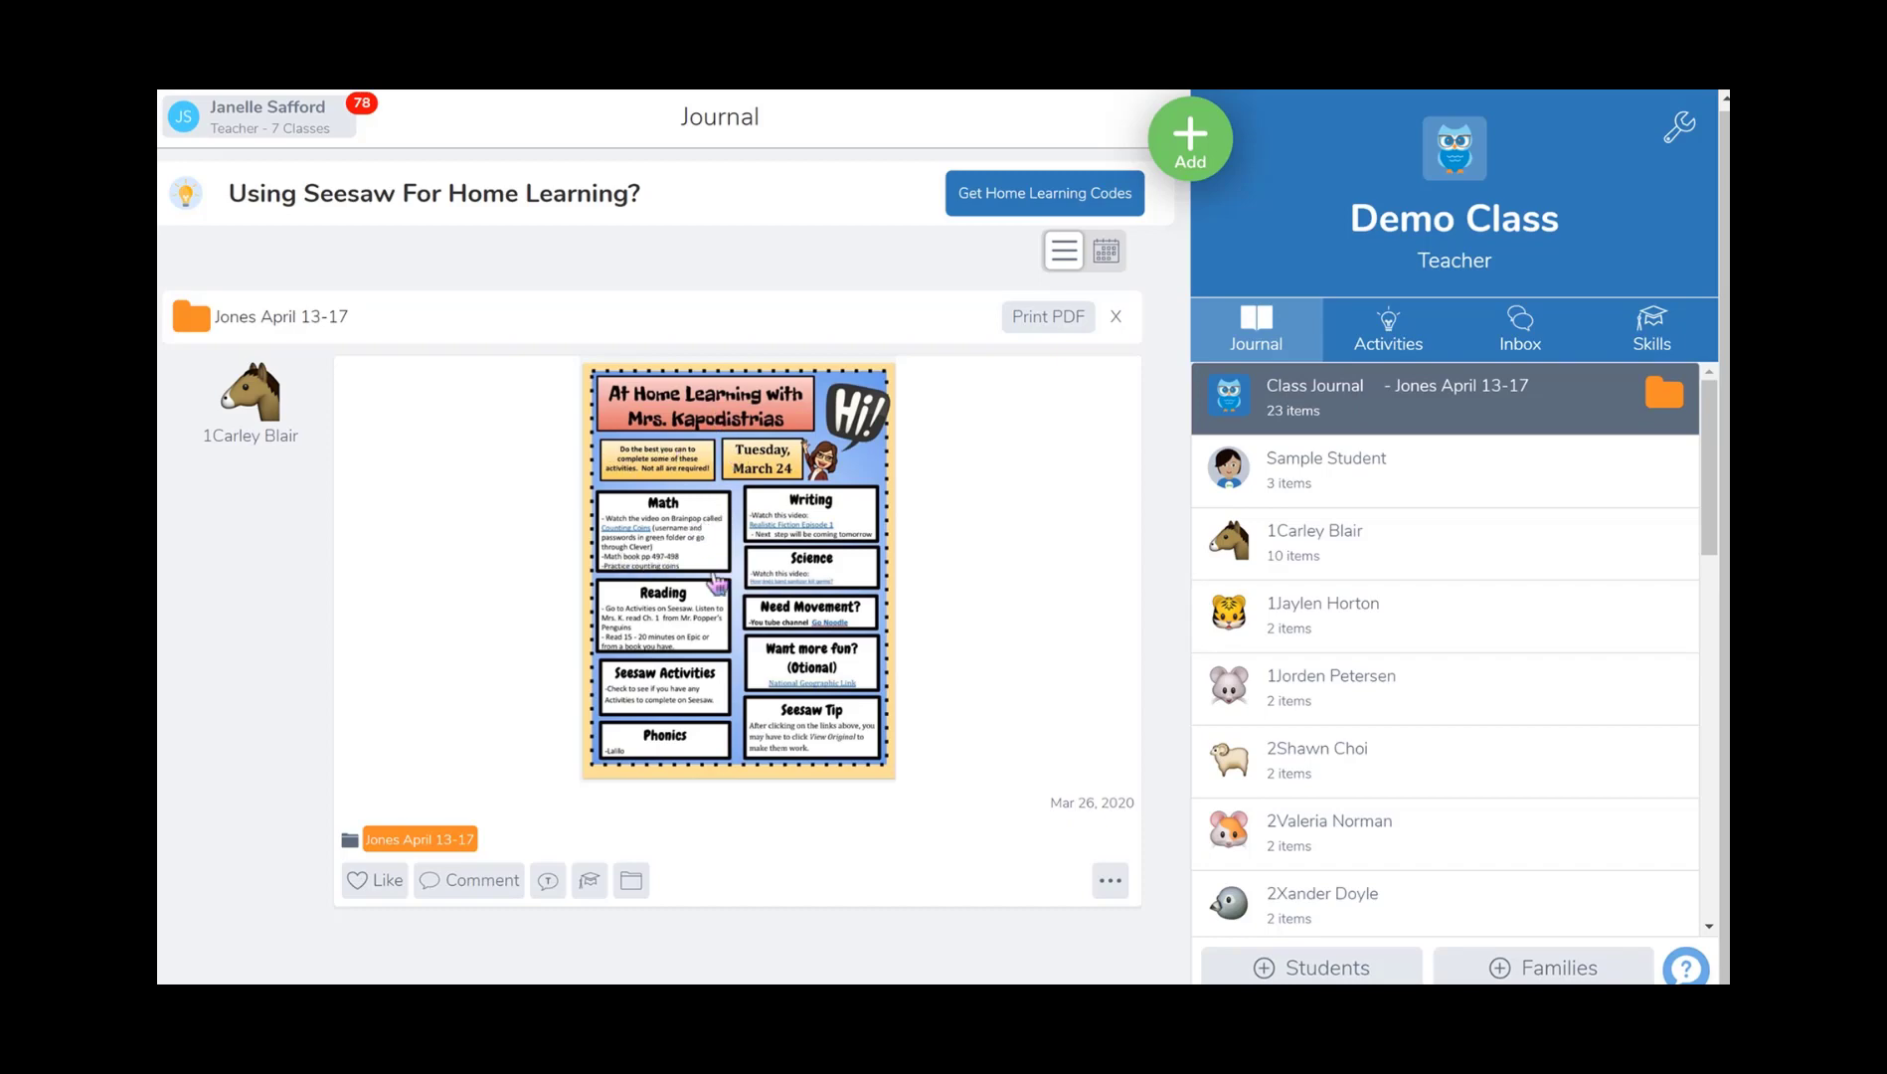
{"action": "left_click", "coordinate": [1396, 338]}
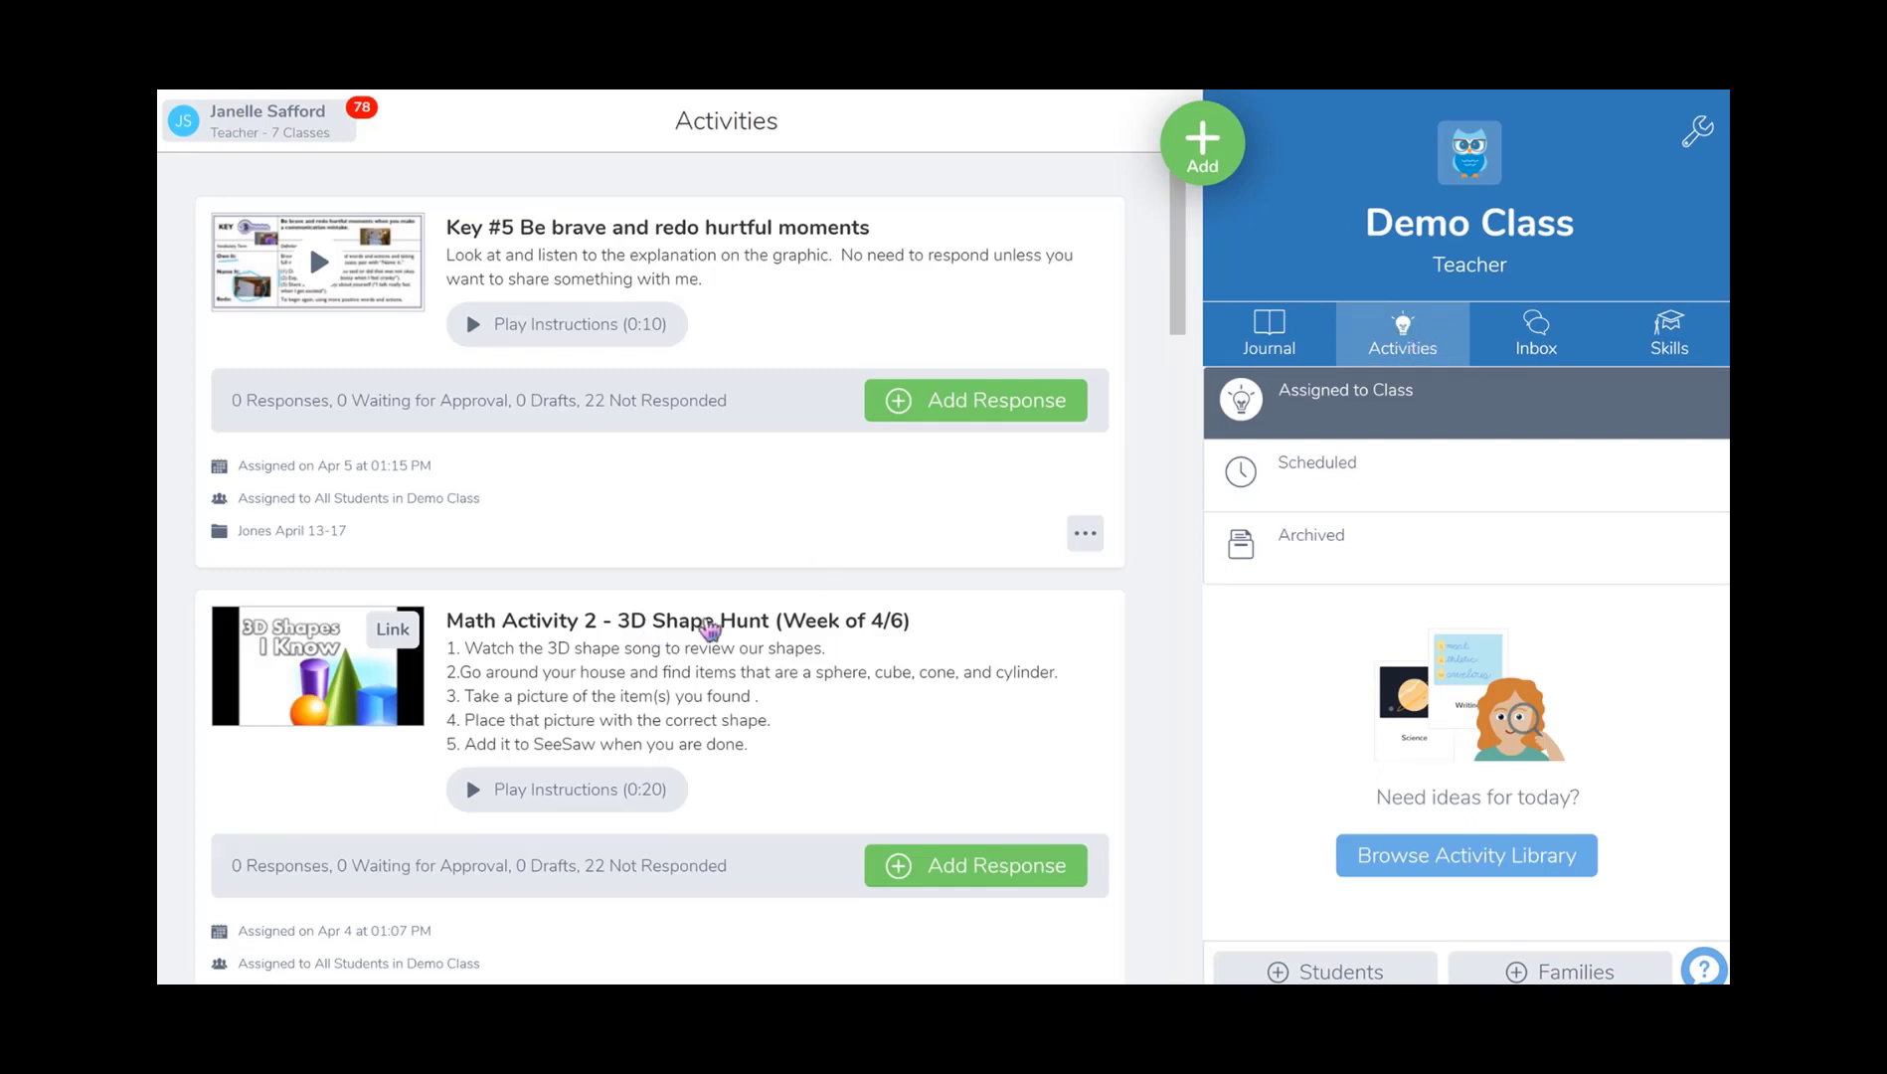
{"action": "scroll", "coordinate": [611, 409], "scroll_direction": "down", "scroll_amount": 2}
{"action": "scroll", "coordinate": [624, 400], "scroll_direction": "up", "scroll_amount": 2}
{"action": "left_click", "coordinate": [793, 411]}
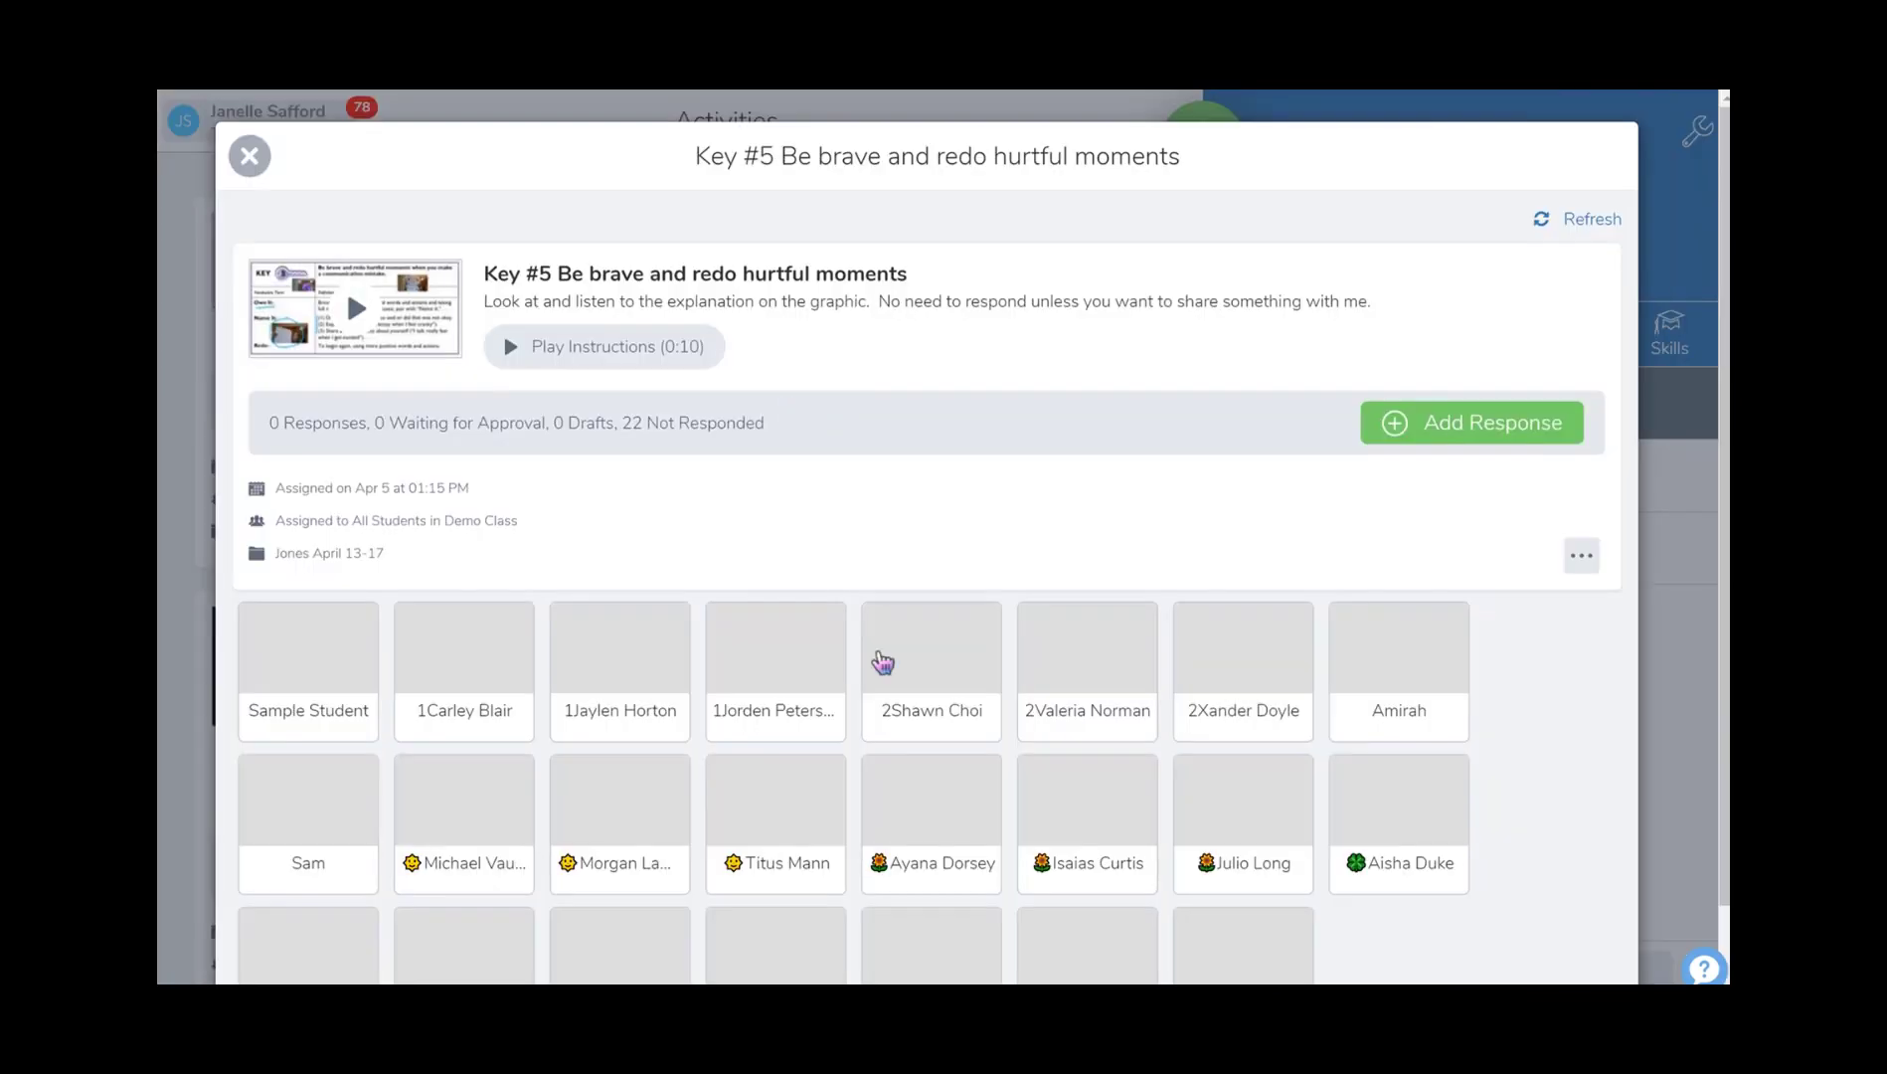
{"action": "scroll", "coordinate": [871, 701], "scroll_direction": "down", "scroll_amount": 1}
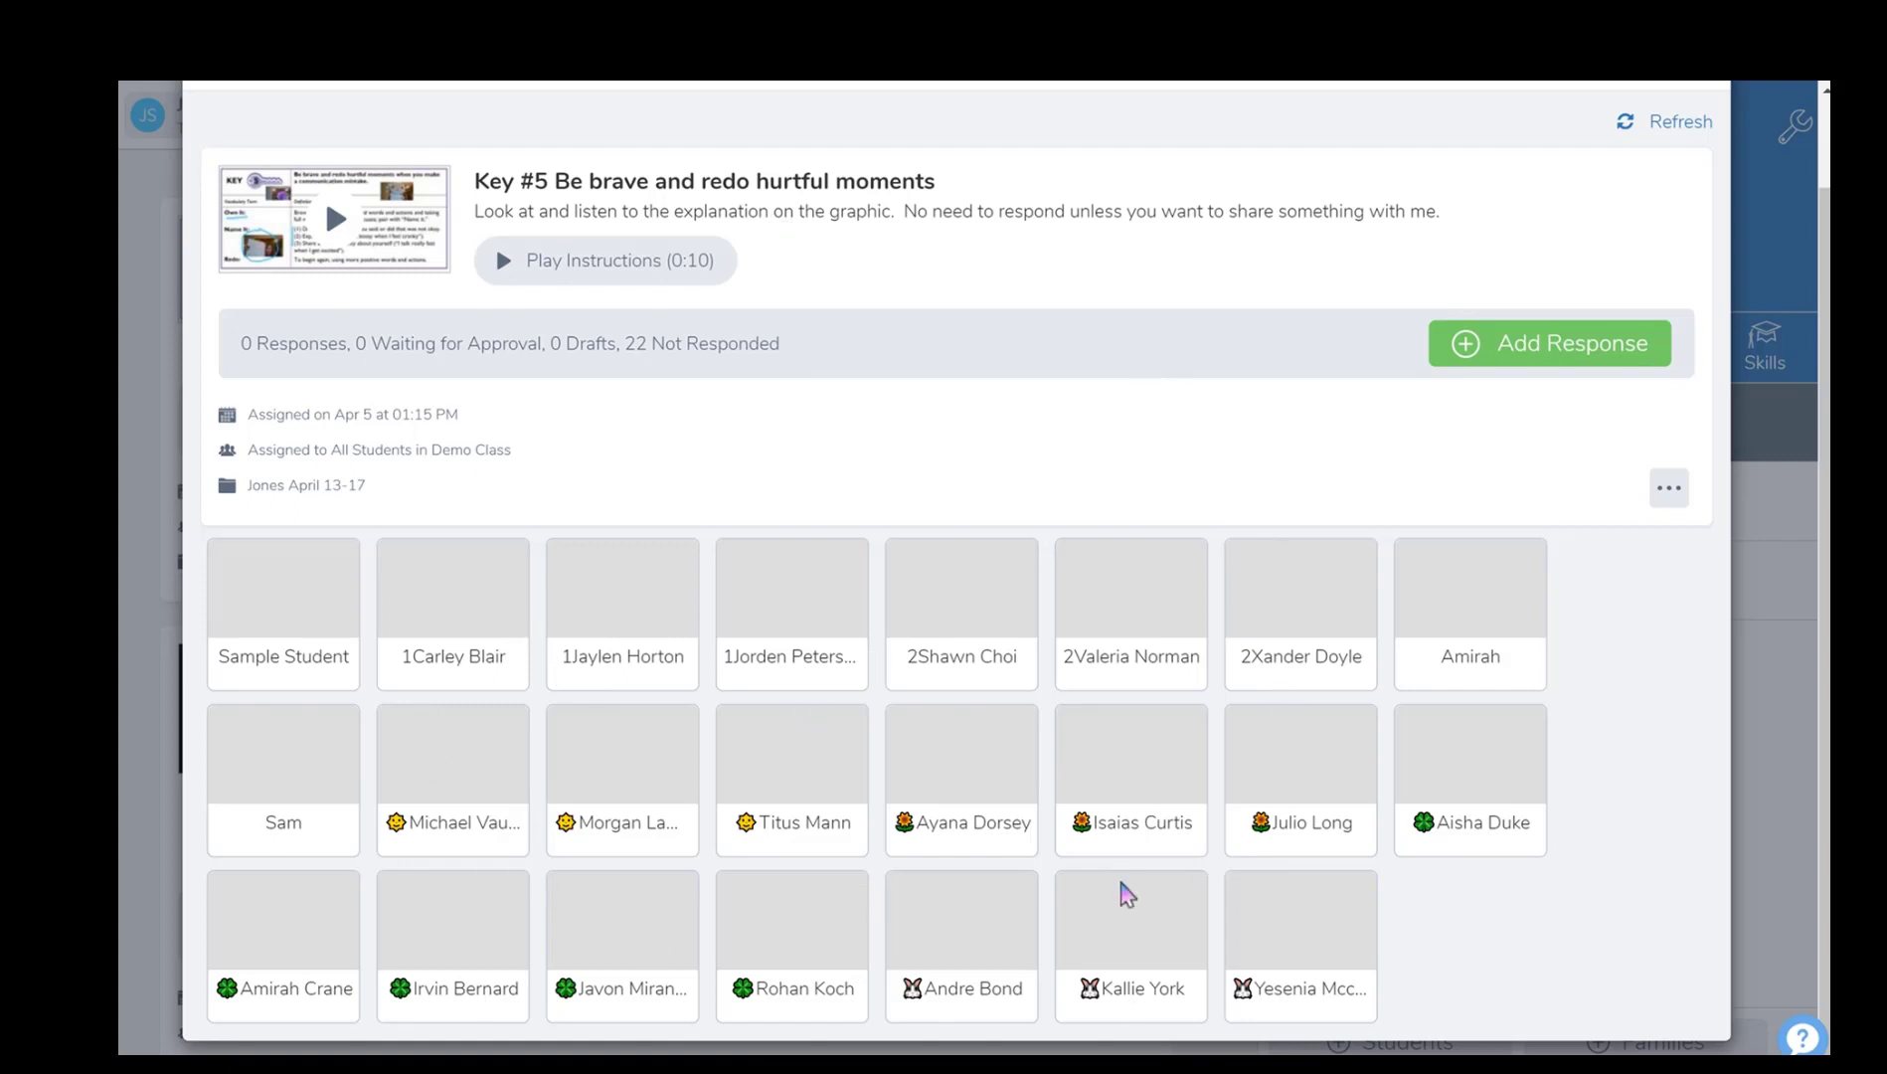
{"action": "key", "text": "Escape"}
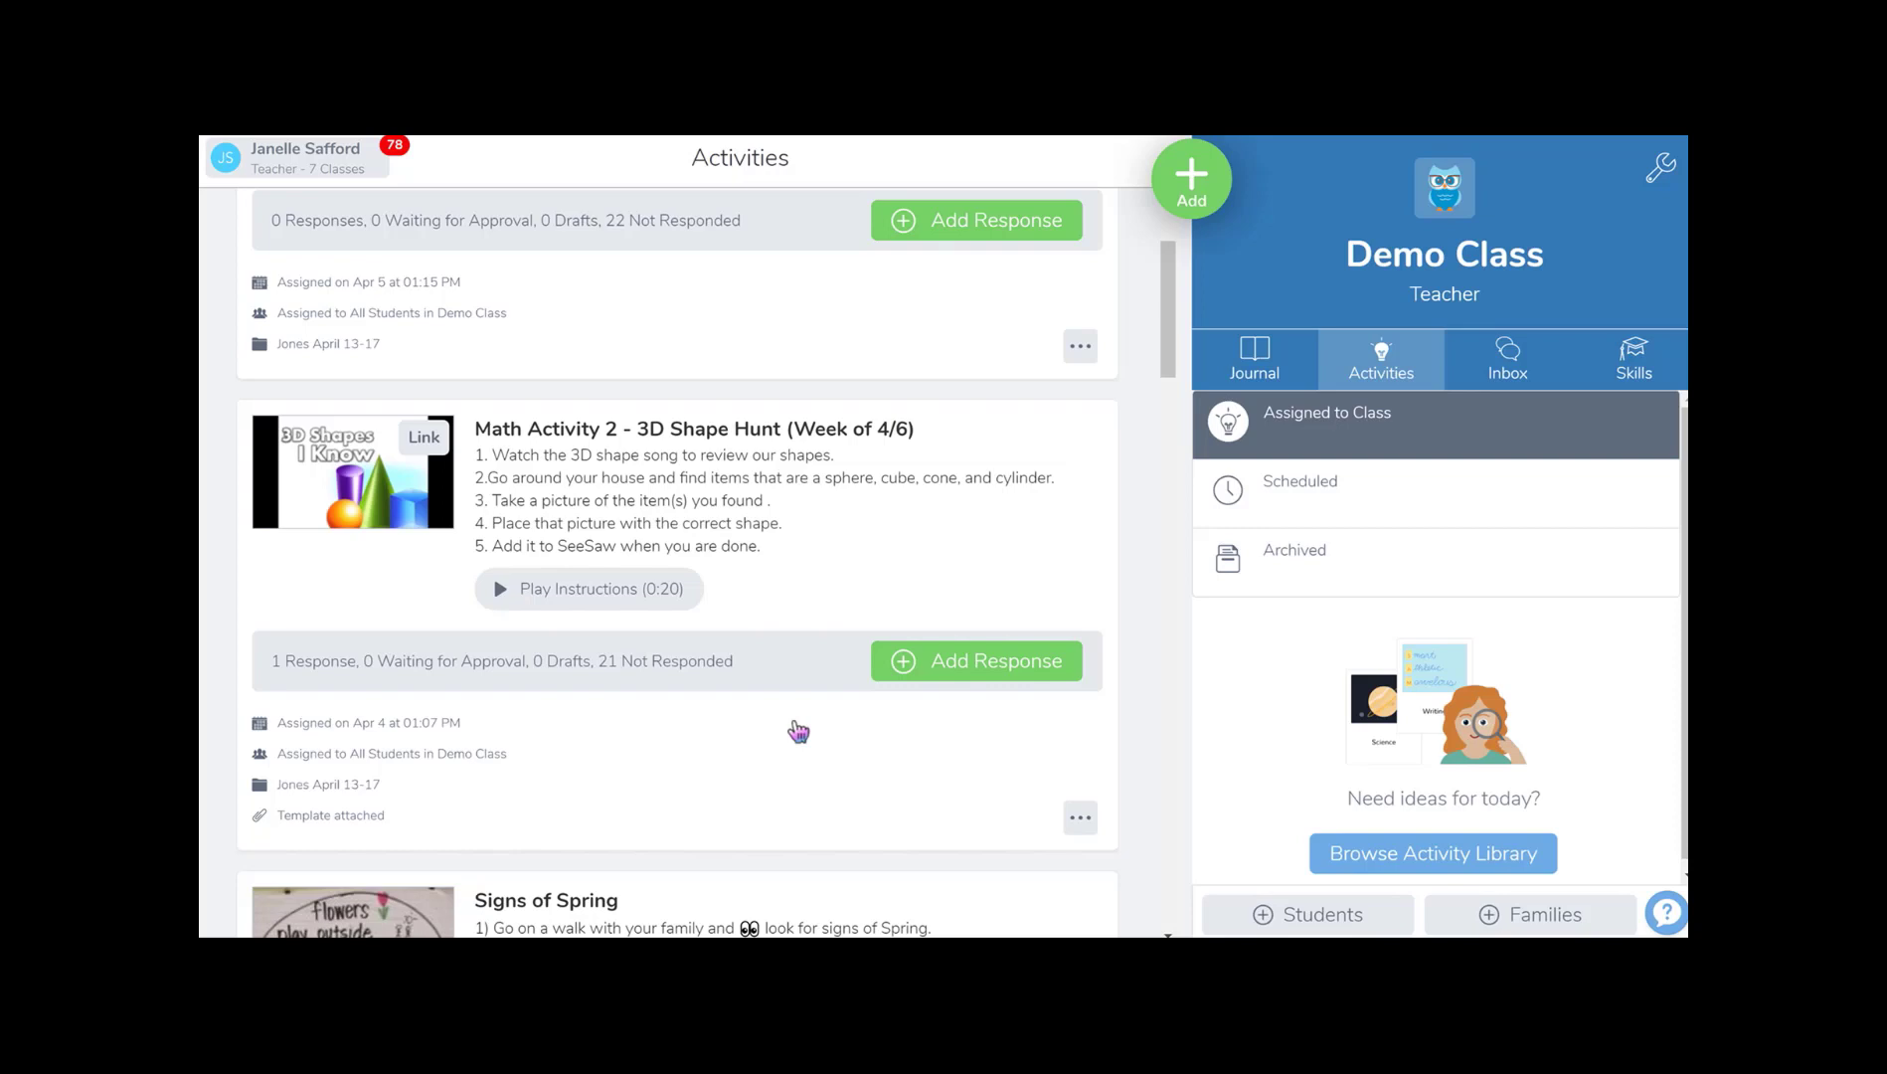
{"action": "left_click", "coordinate": [788, 661]}
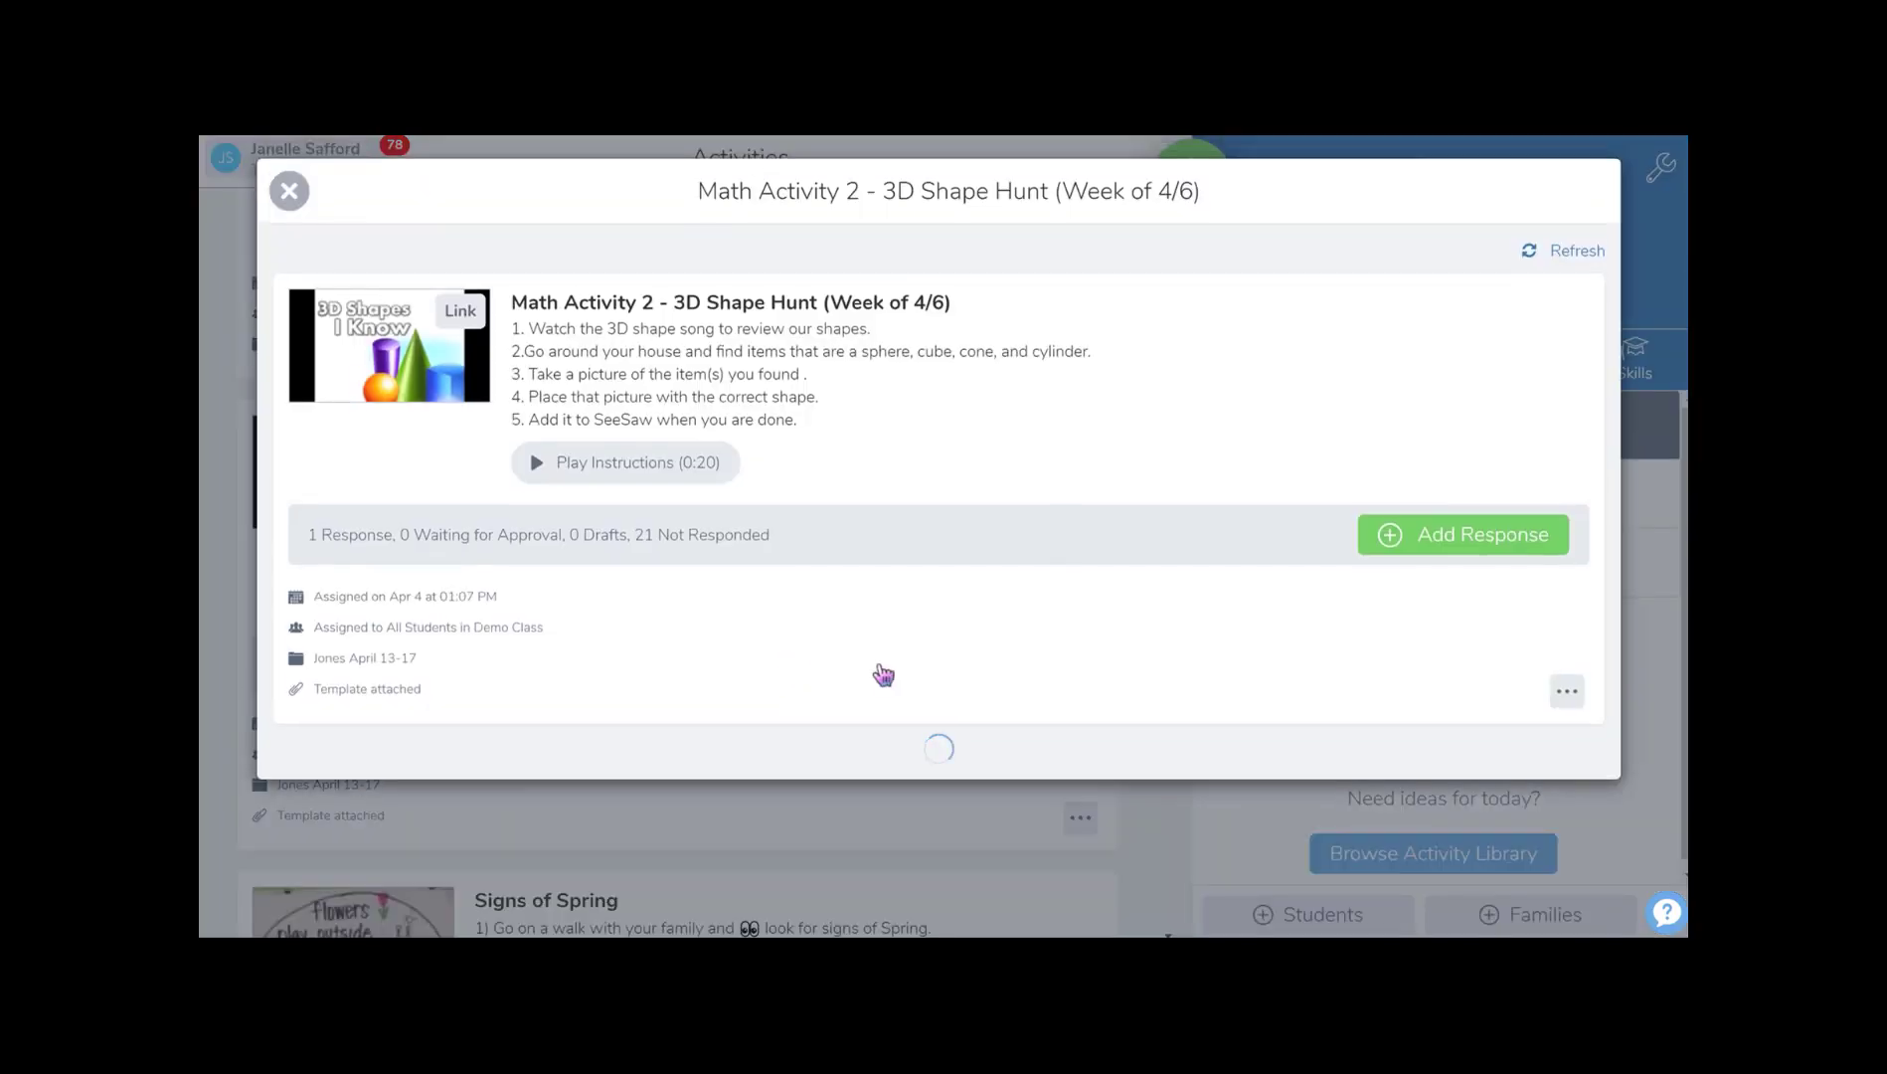
{"action": "scroll", "coordinate": [871, 668], "scroll_direction": "down", "scroll_amount": 2}
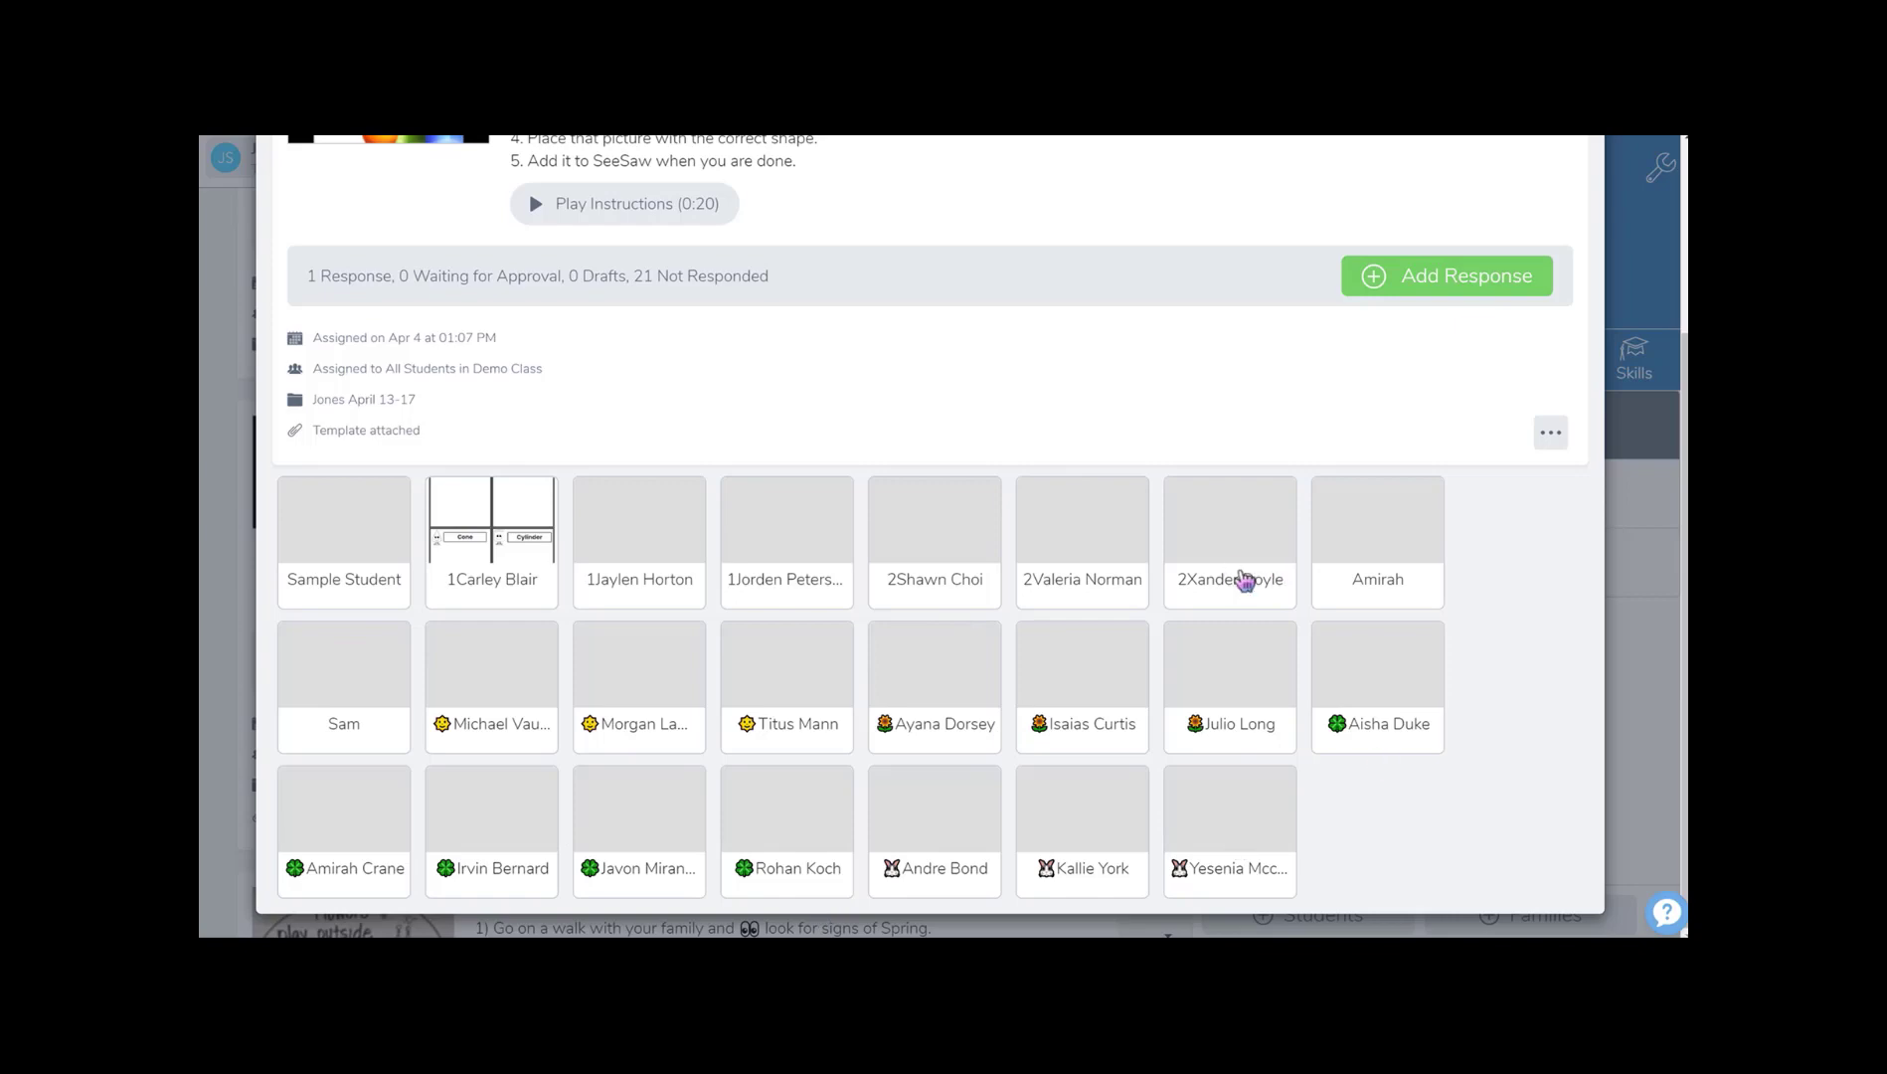
{"action": "scroll", "coordinate": [1169, 527], "scroll_direction": "up", "scroll_amount": 3}
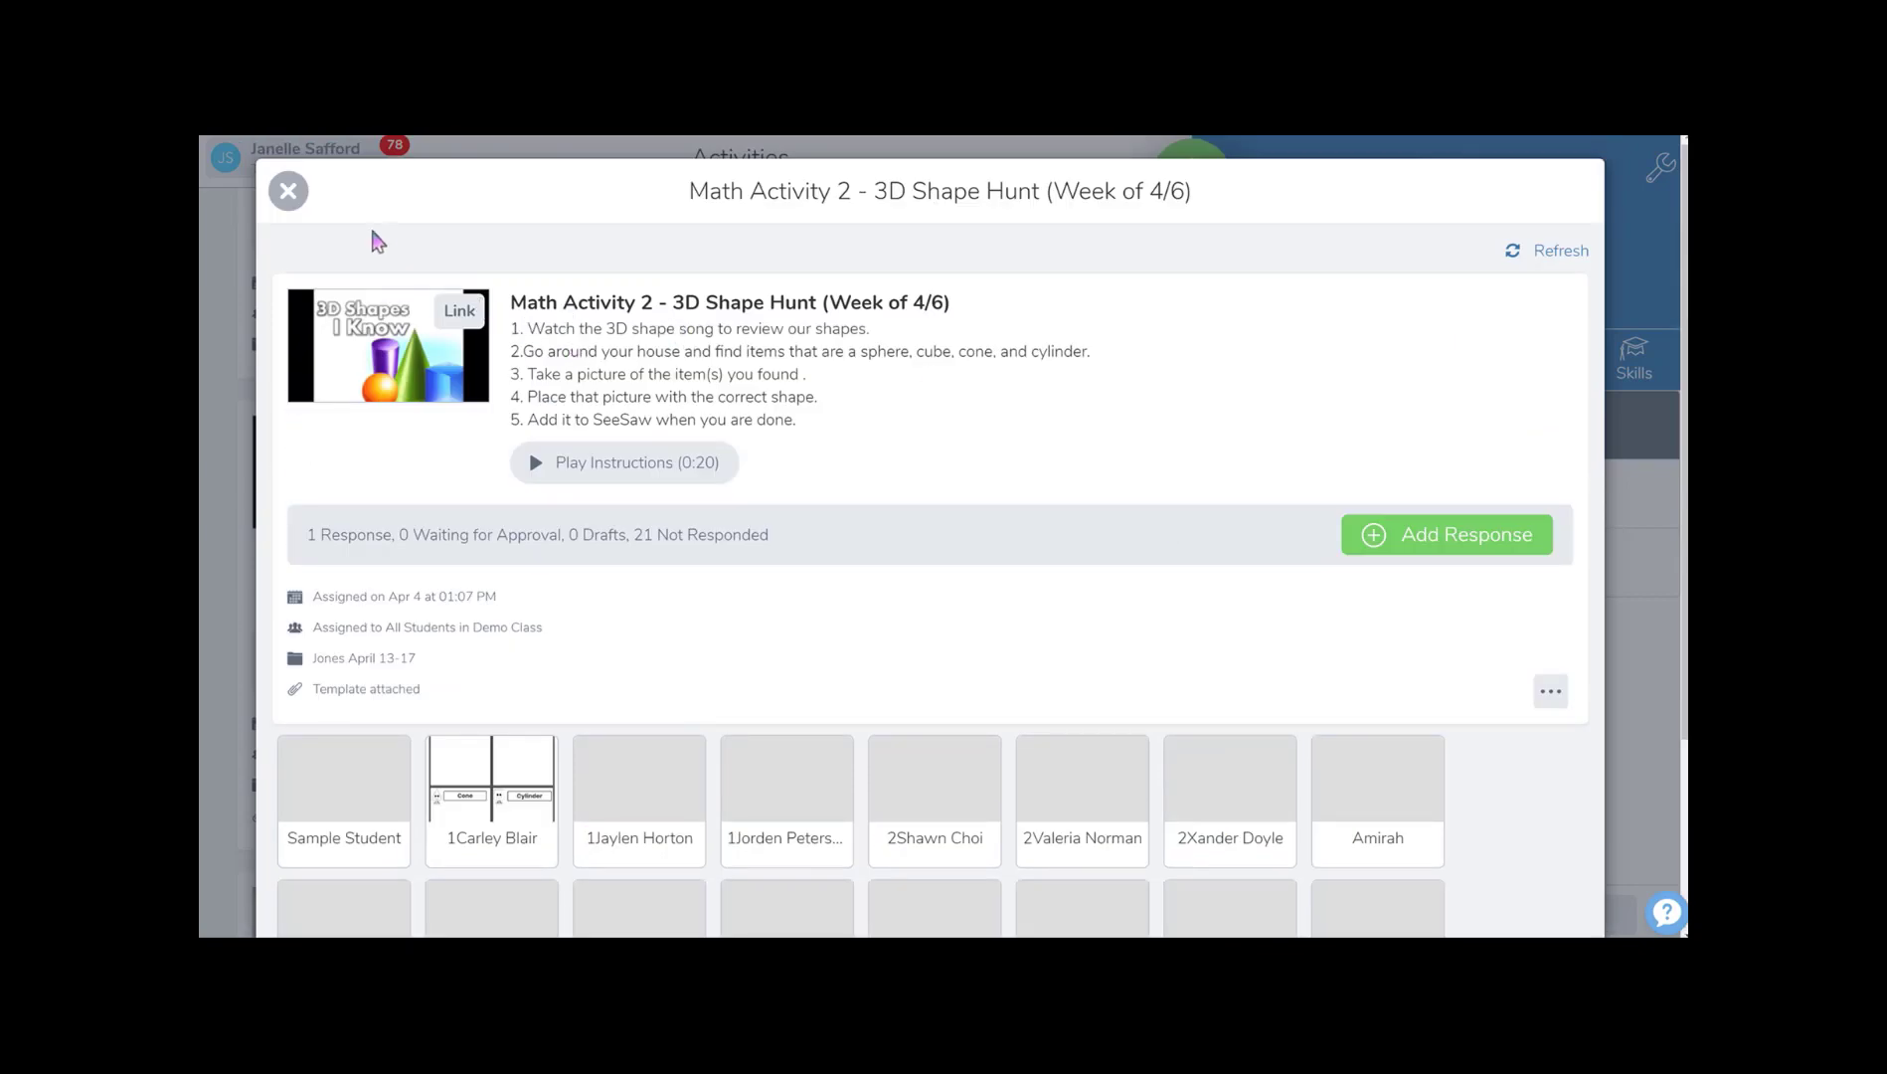
{"action": "left_click", "coordinate": [288, 192]}
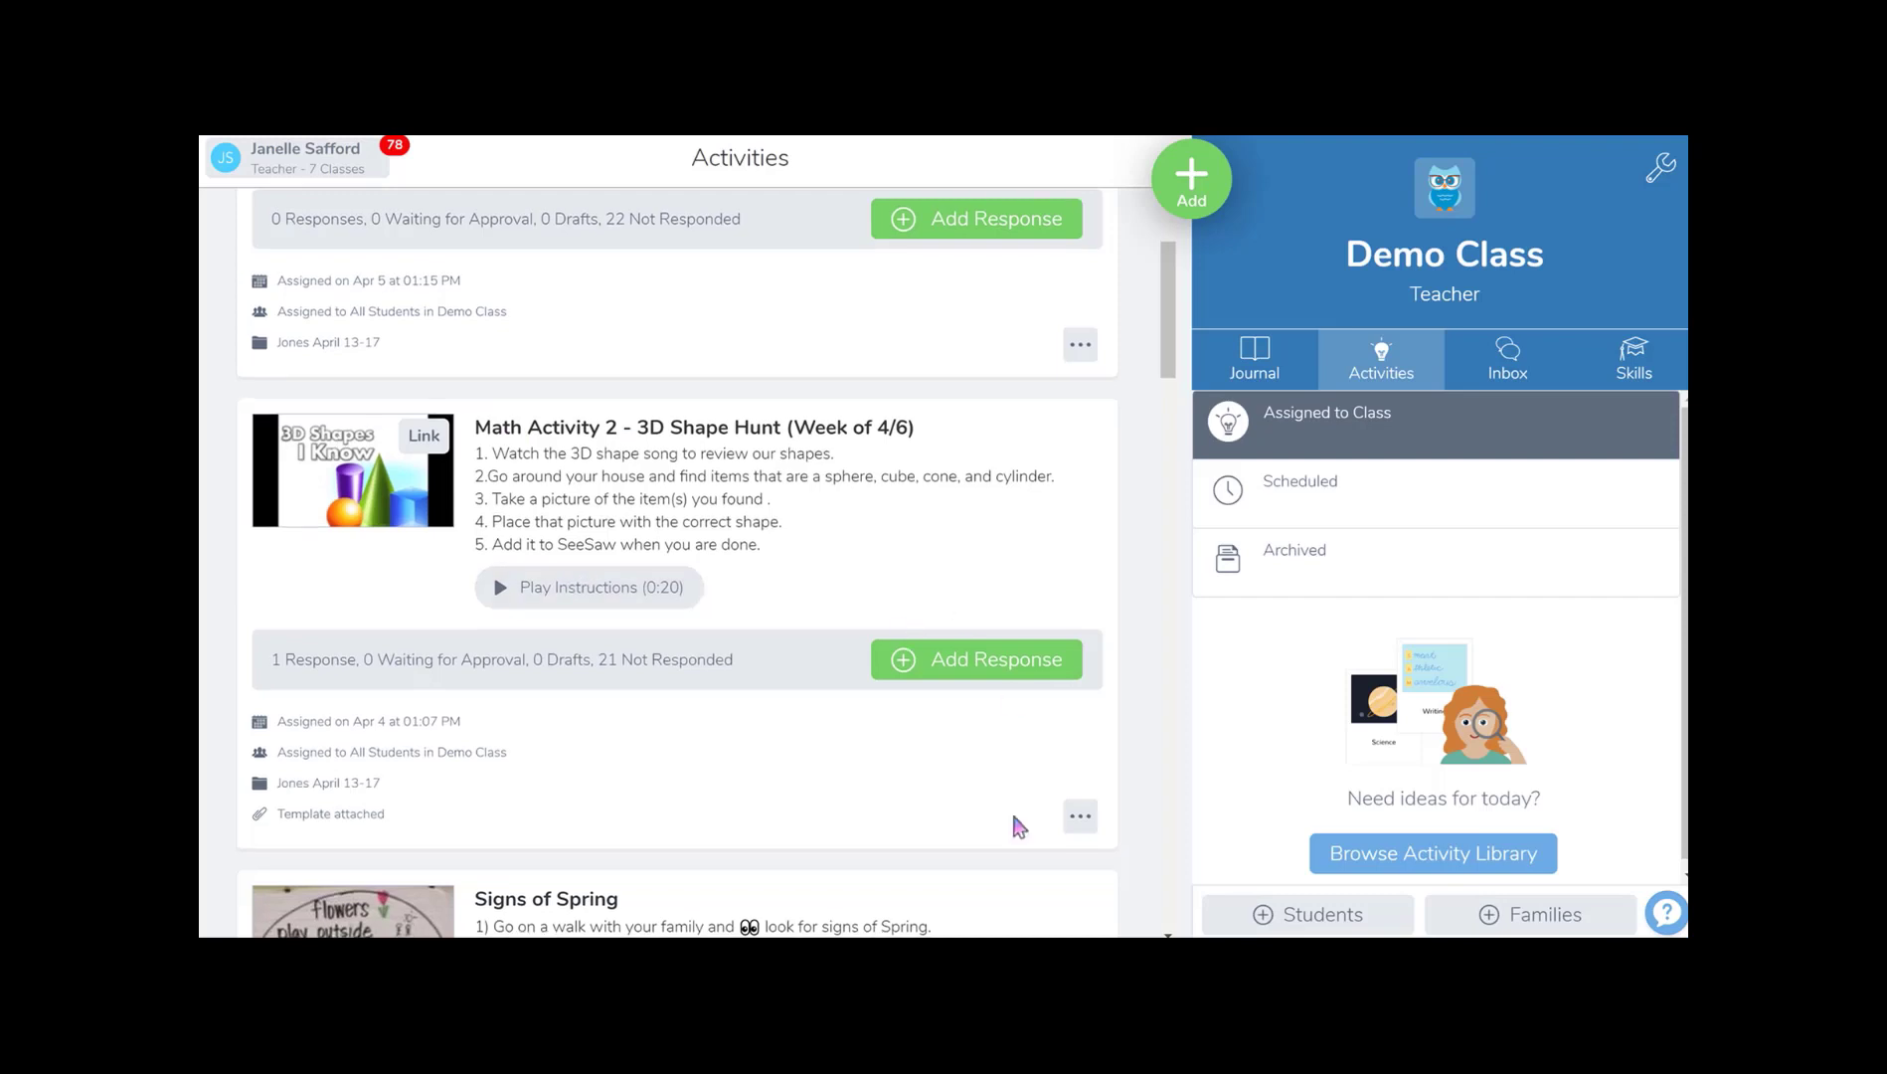
Archive Math Activity 2 - 3D Shape Hunt and confirm the archive
{"action": "scroll", "coordinate": [1011, 810], "scroll_direction": "down", "scroll_amount": 2}
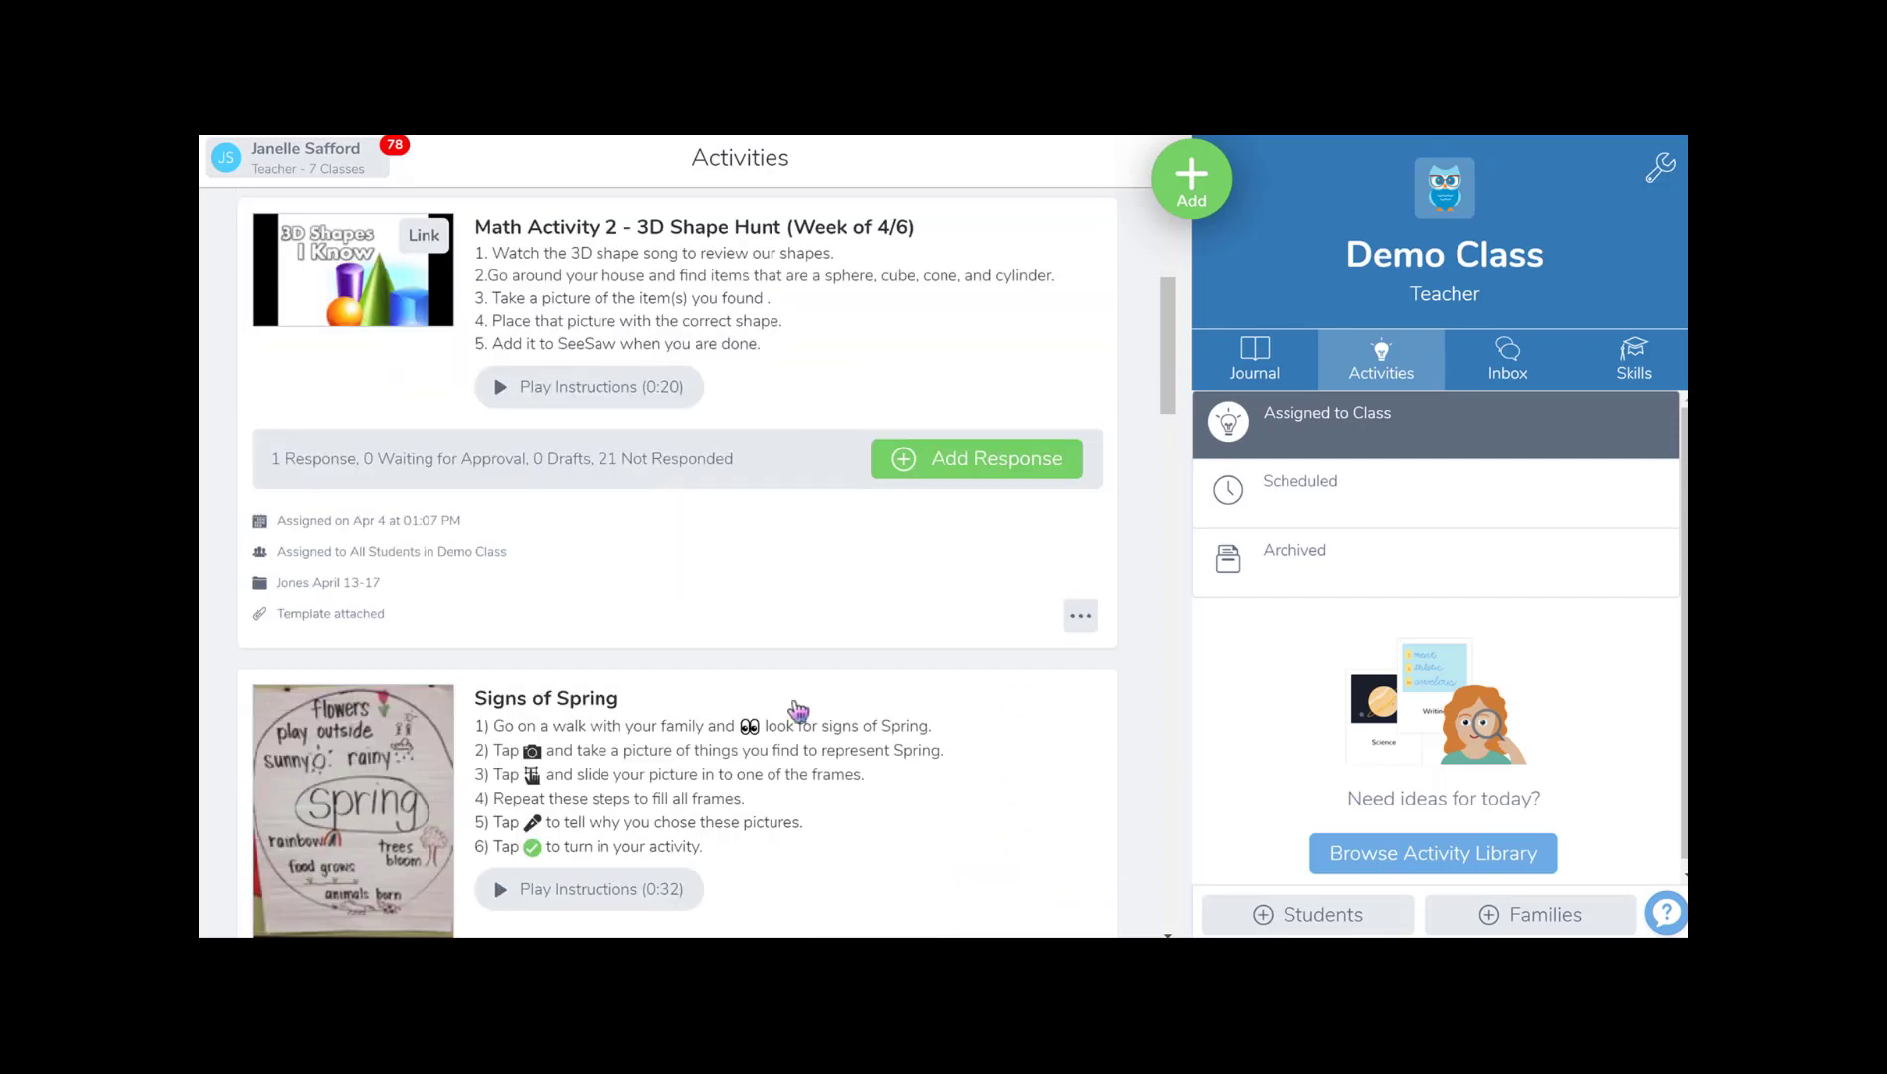
{"action": "left_click", "coordinate": [1089, 621]}
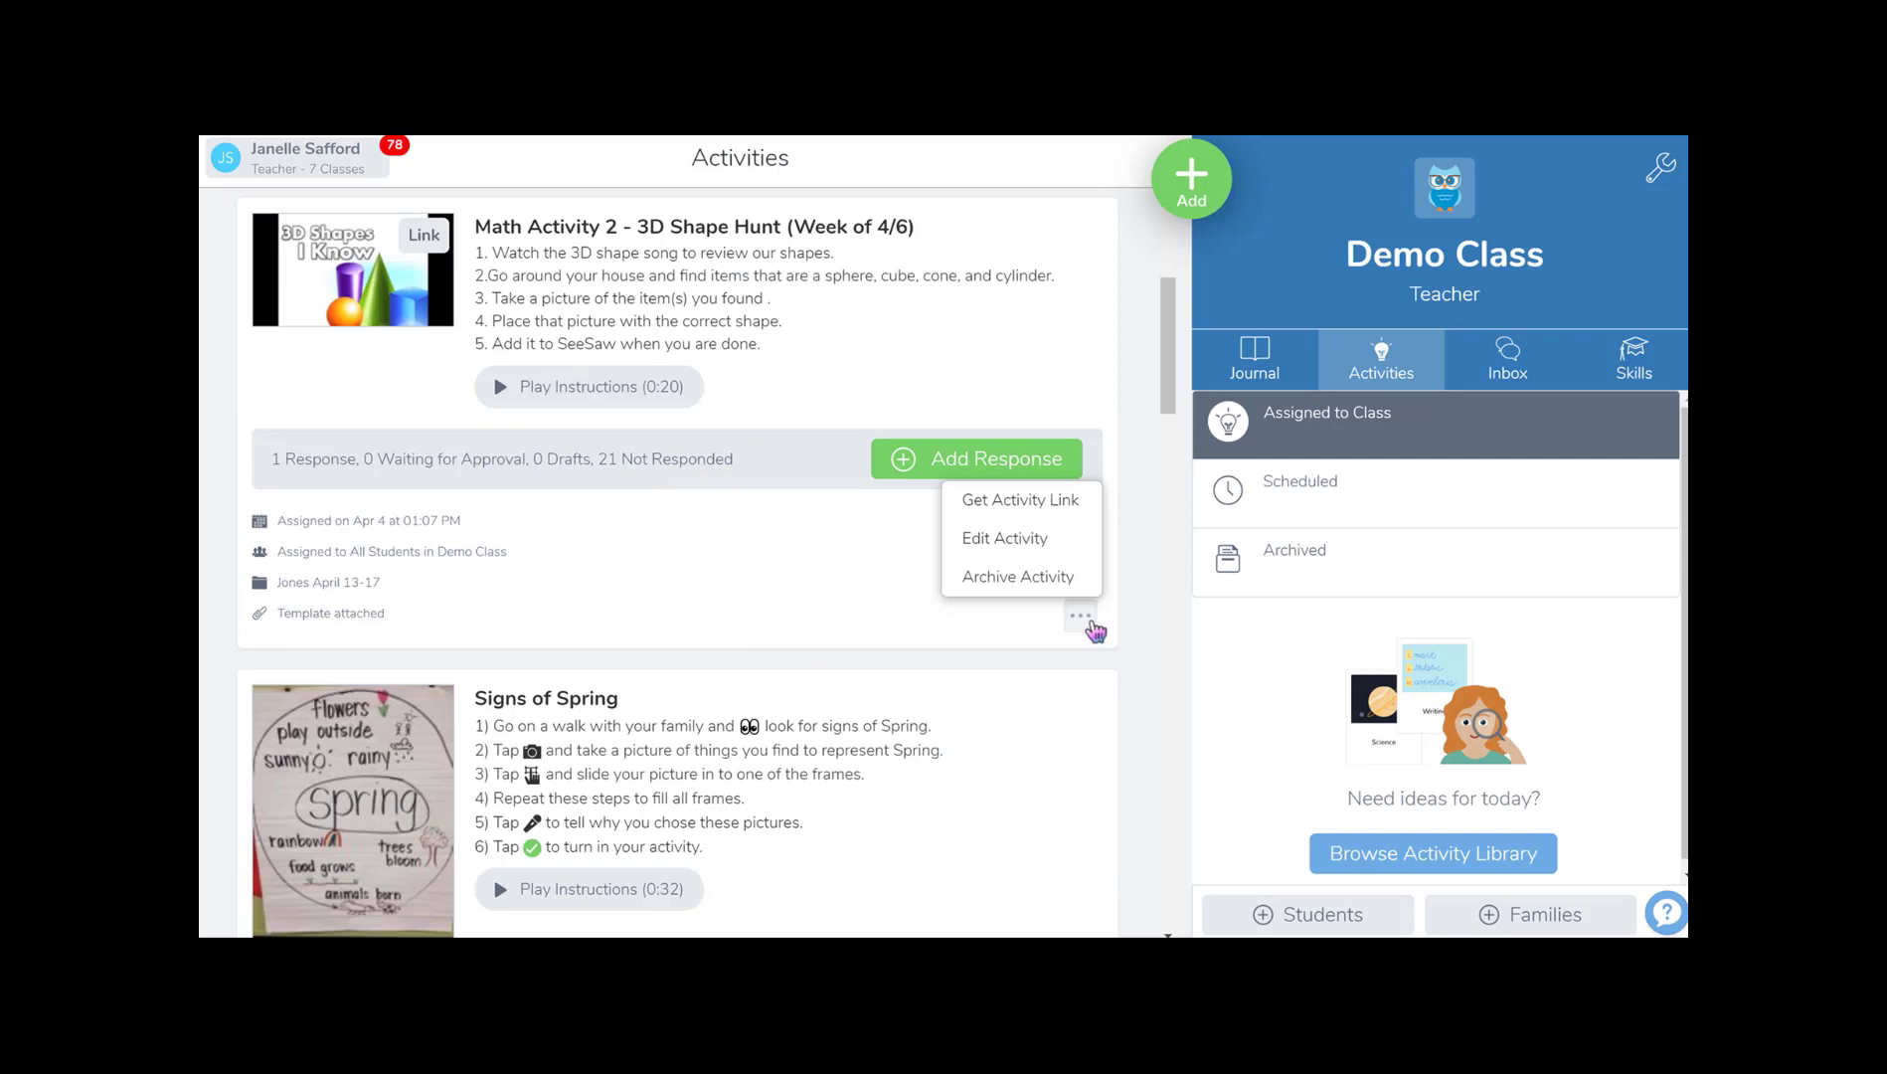
{"action": "left_click", "coordinate": [1021, 586]}
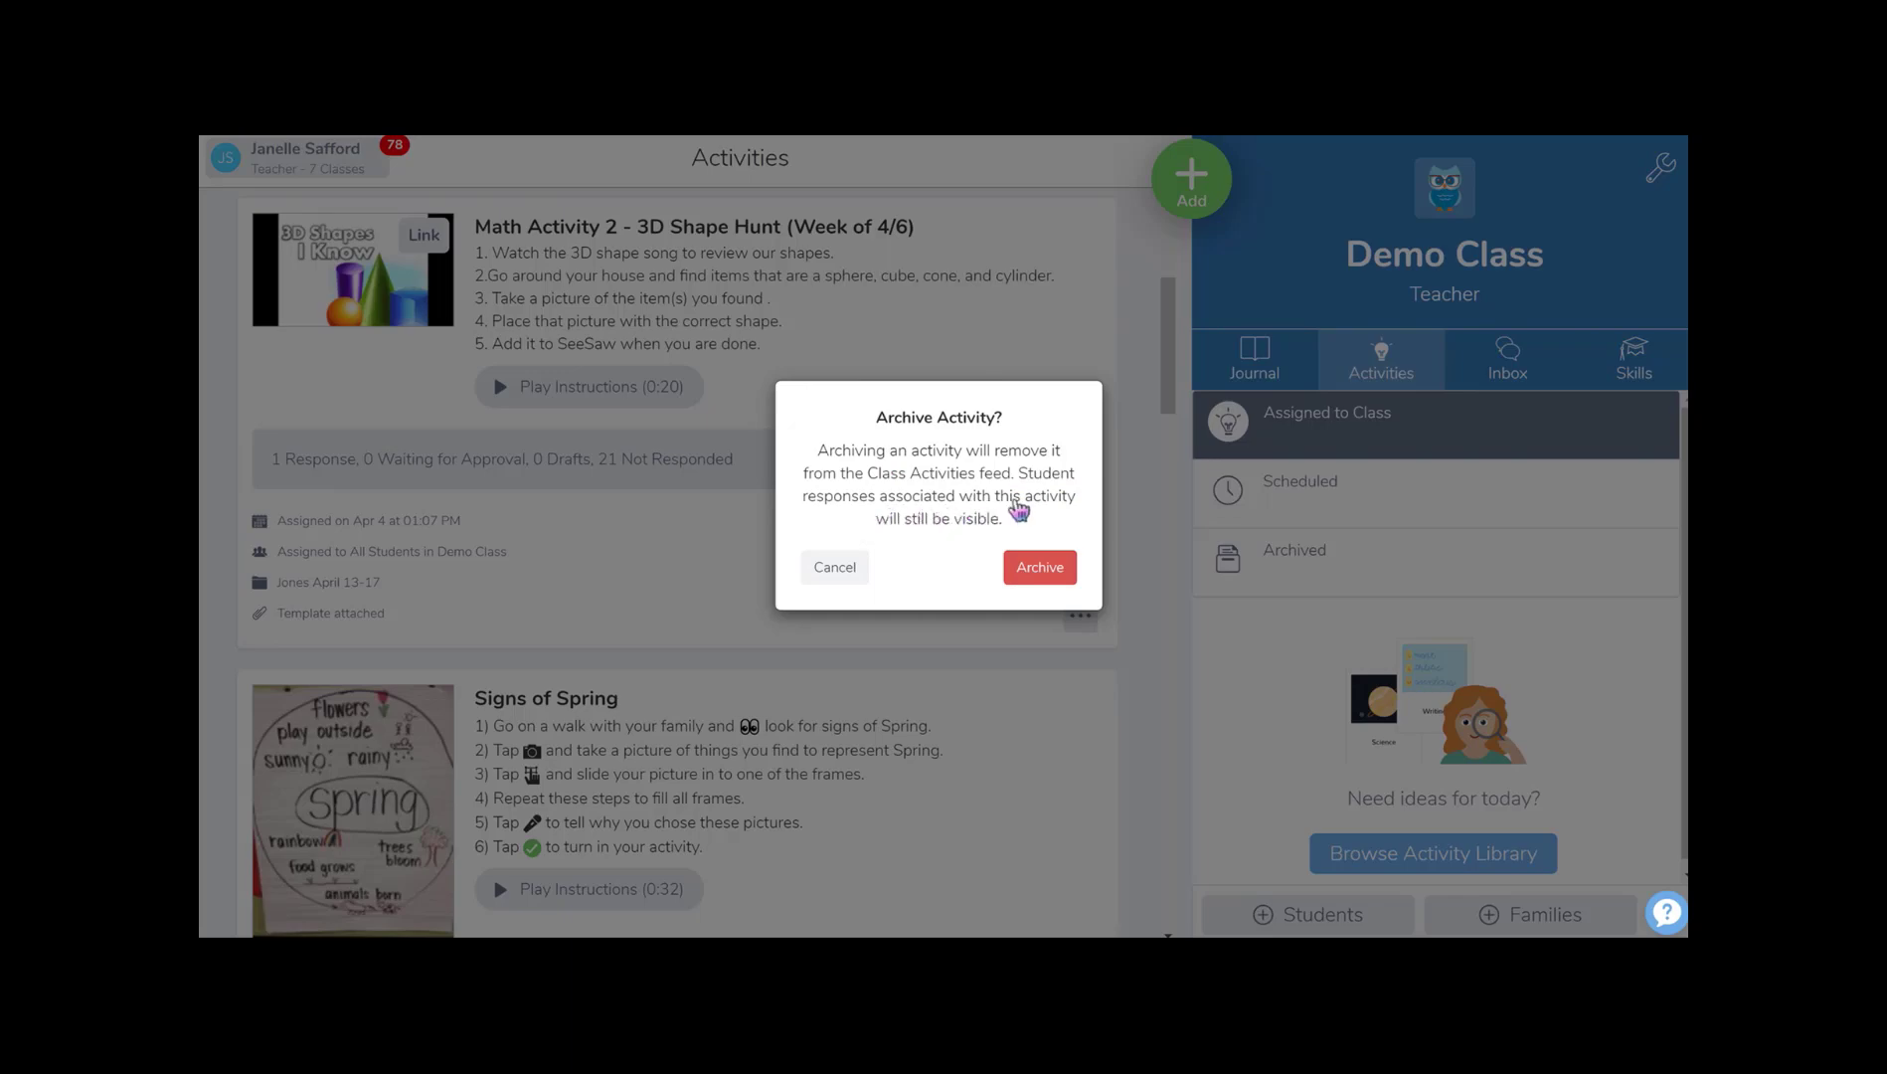
{"action": "left_click", "coordinate": [1034, 572]}
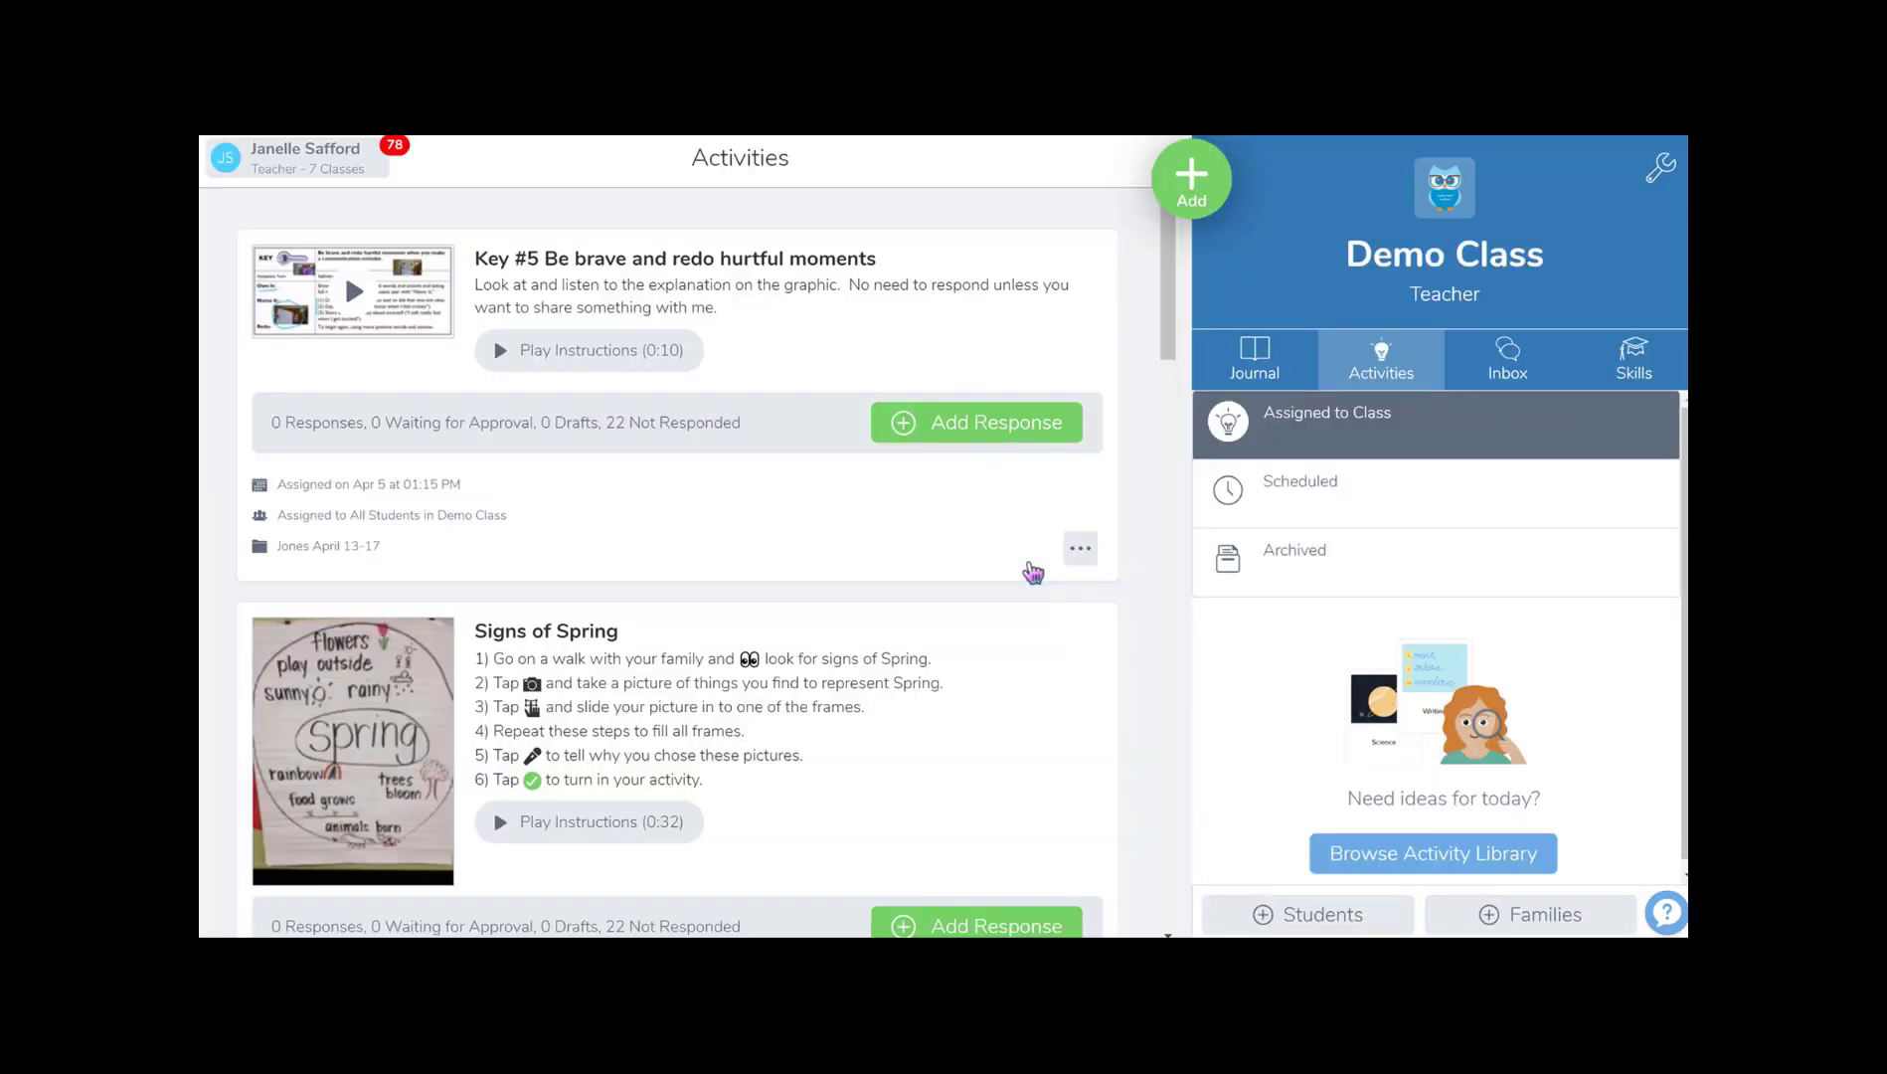